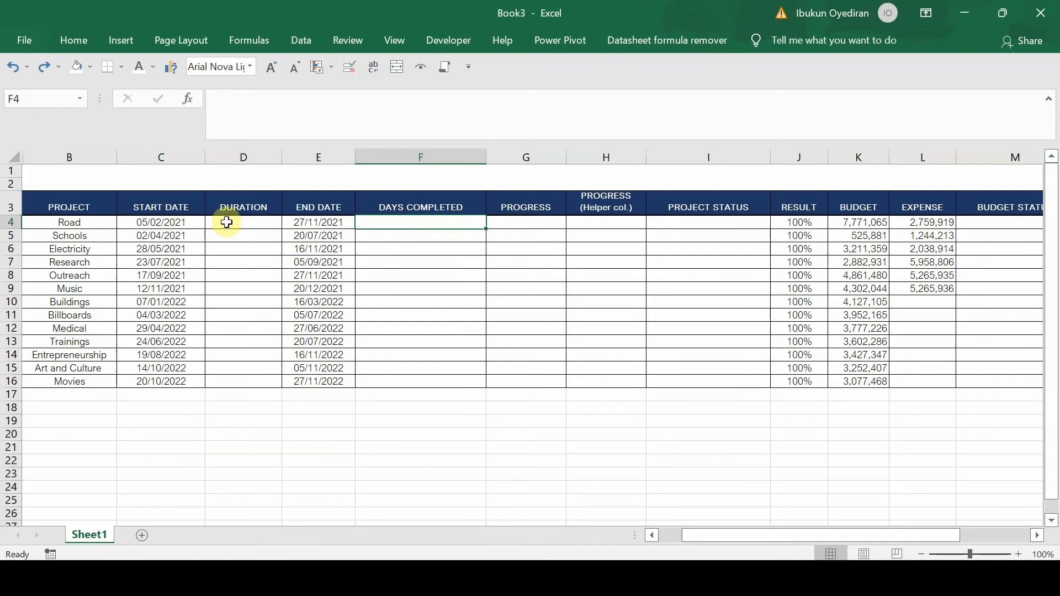
Step: Enter =NETWORKDAYS.INTL(C4,E4) in D4 and fill the formula down the Duration column through row 16
click(226, 222)
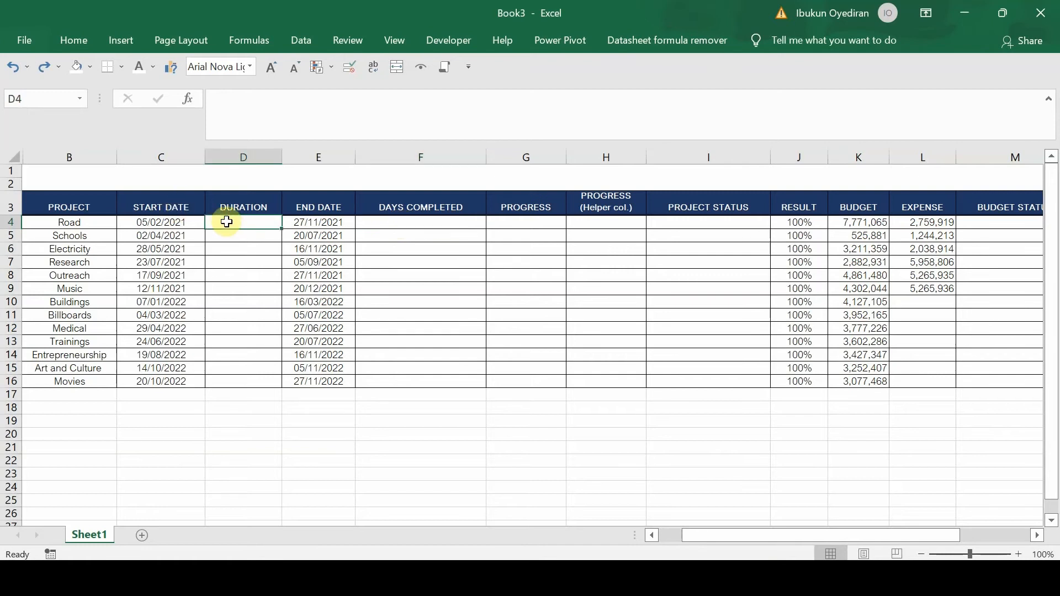
text(=)
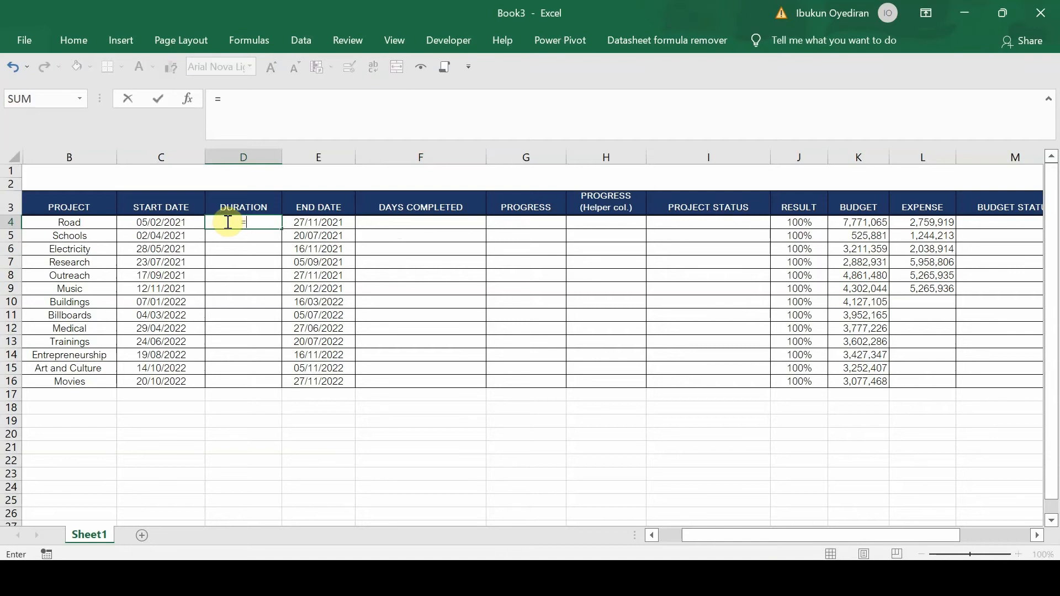
text(network)
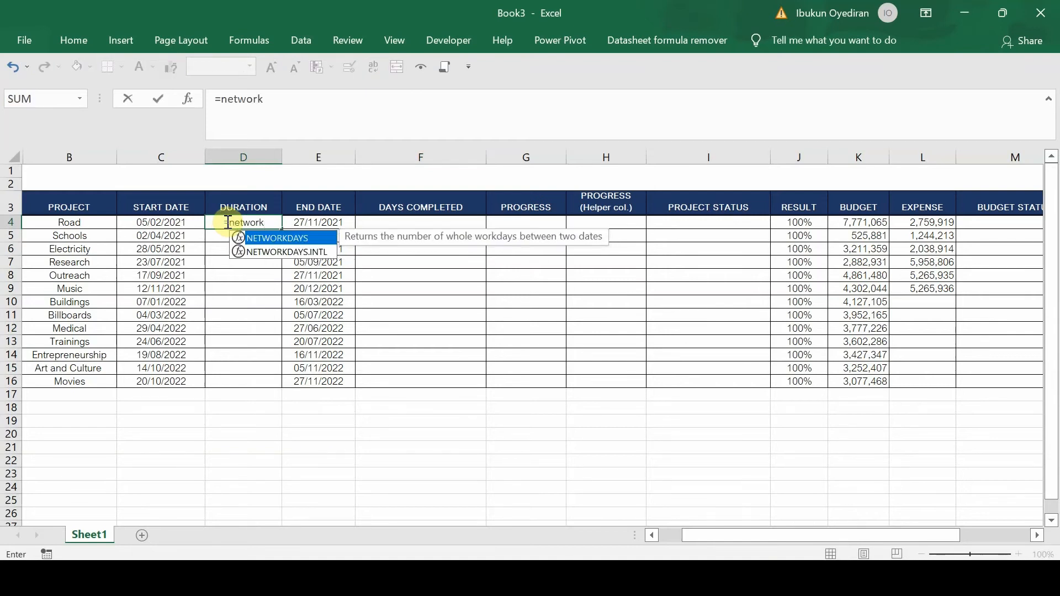
key(Down)
key(Tab)
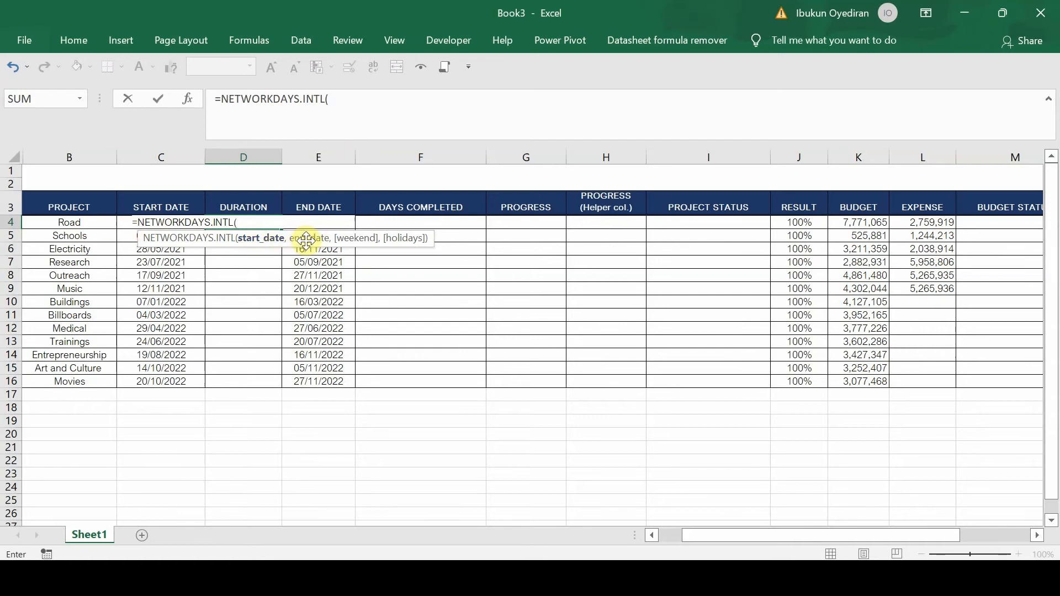
click(122, 223)
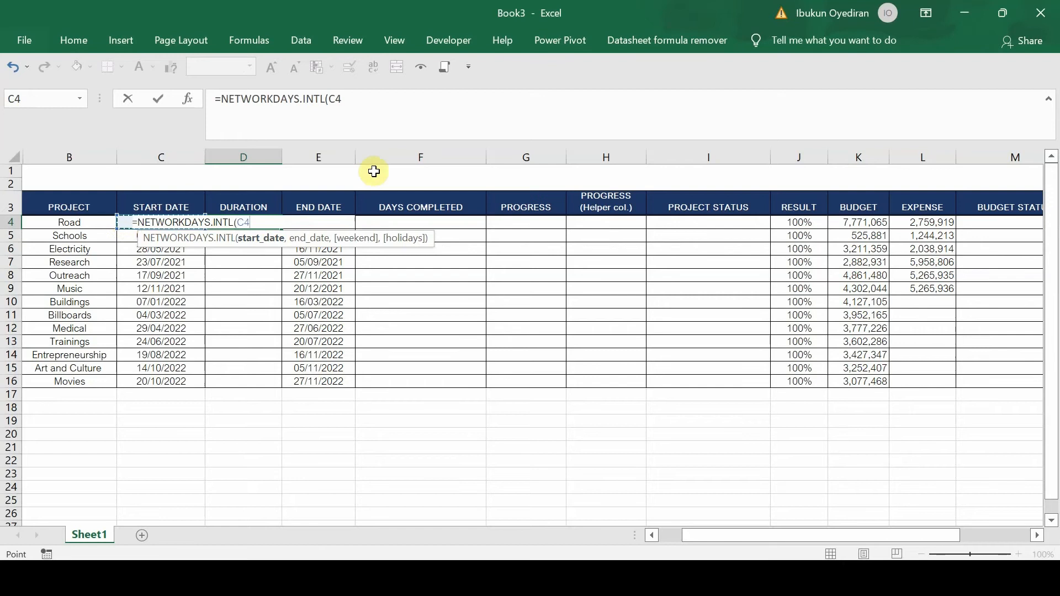
text(,)
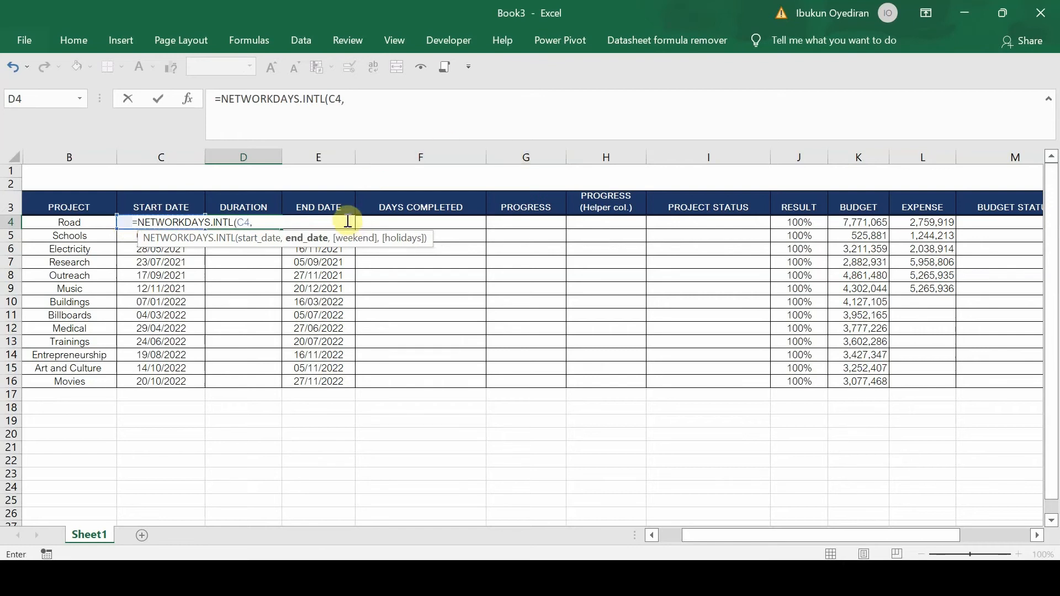
text(e4)
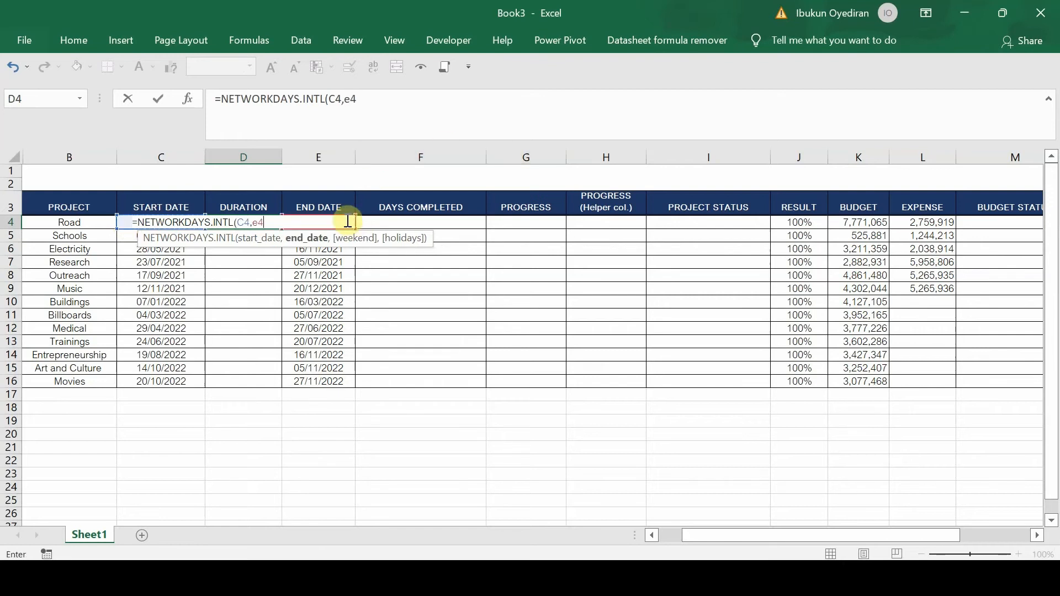
click(371, 95)
text(,)
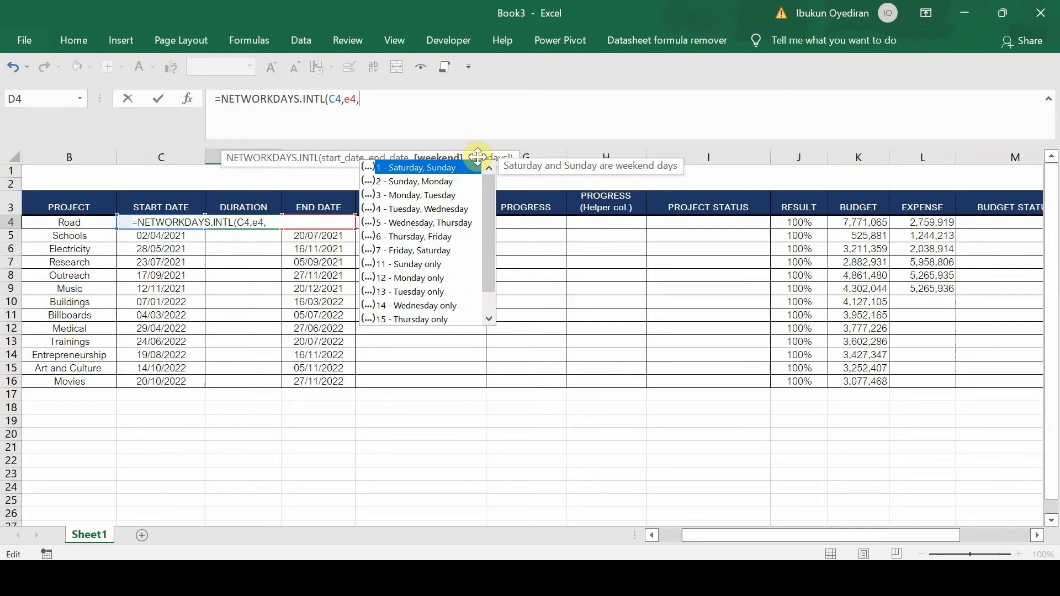
key(Escape)
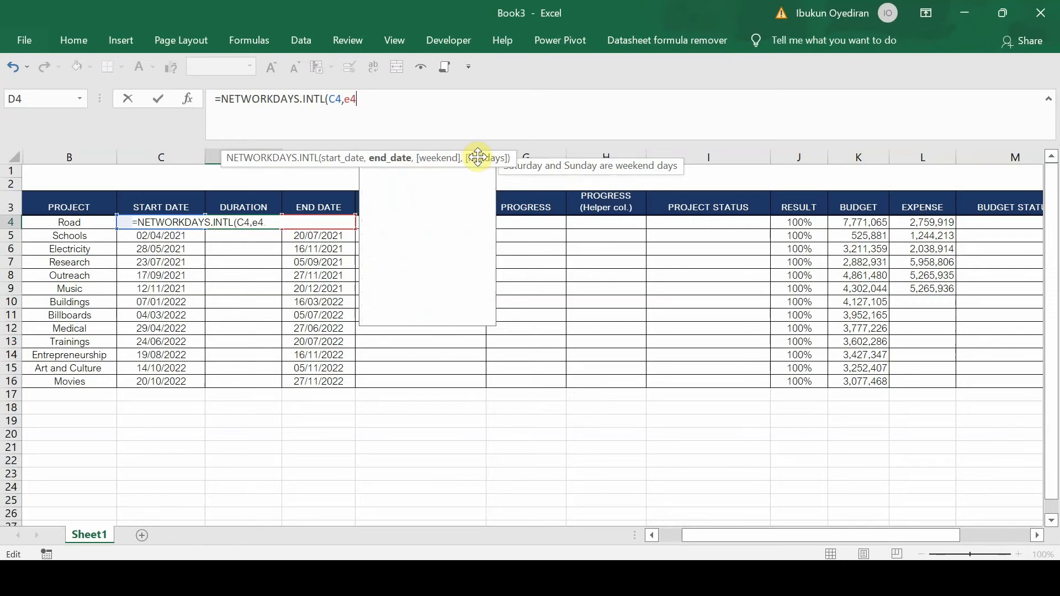
key(BackSpace)
text())
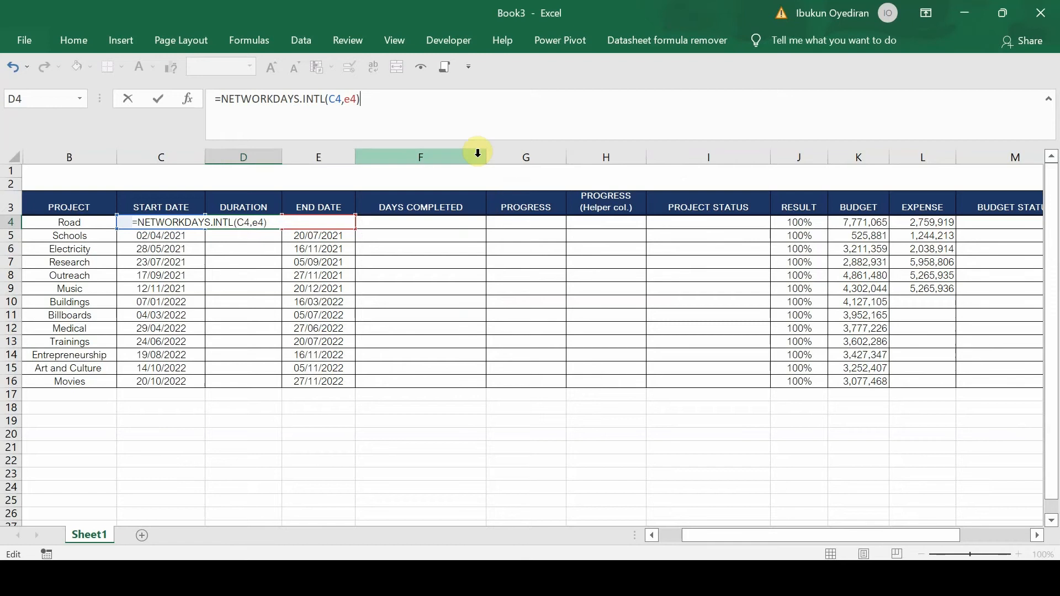
key(Return)
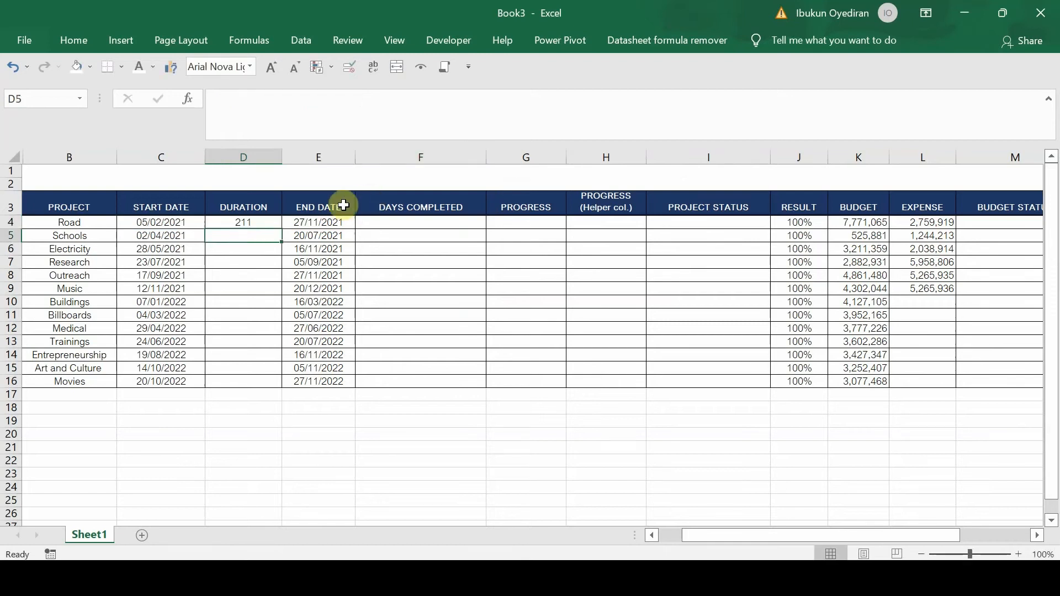
click(258, 221)
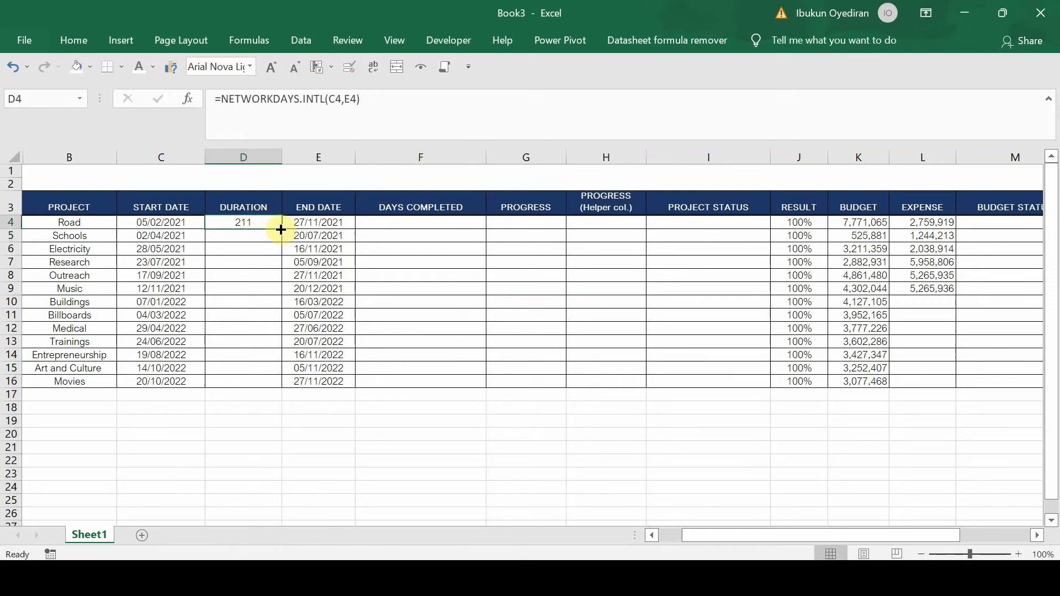
double_click(281, 228)
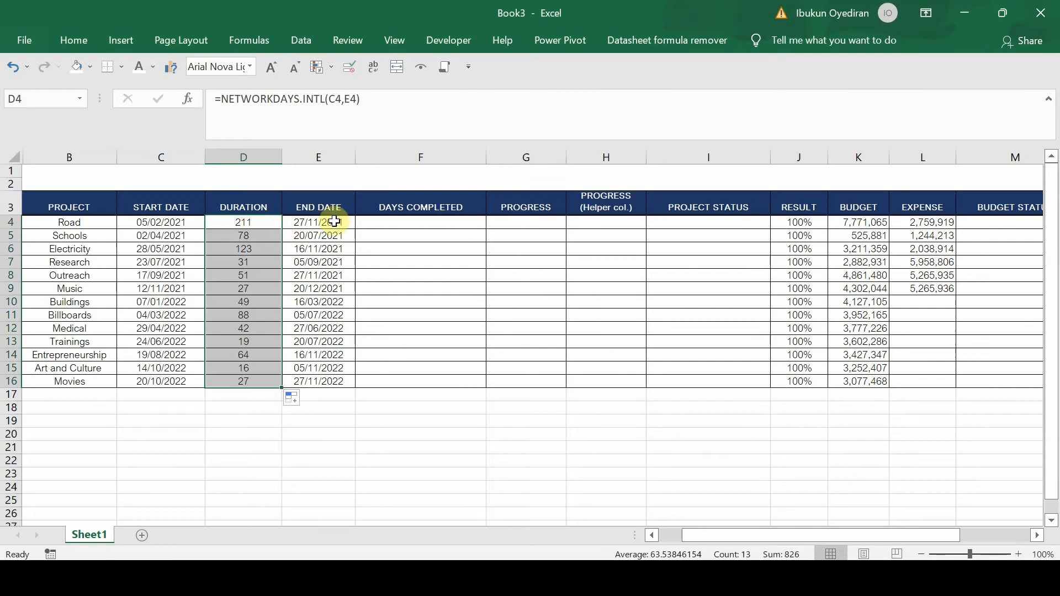
Step: Enter the title formula ="Project As At -" & TODAY() in the merged cell B1 above the table
click(461, 183)
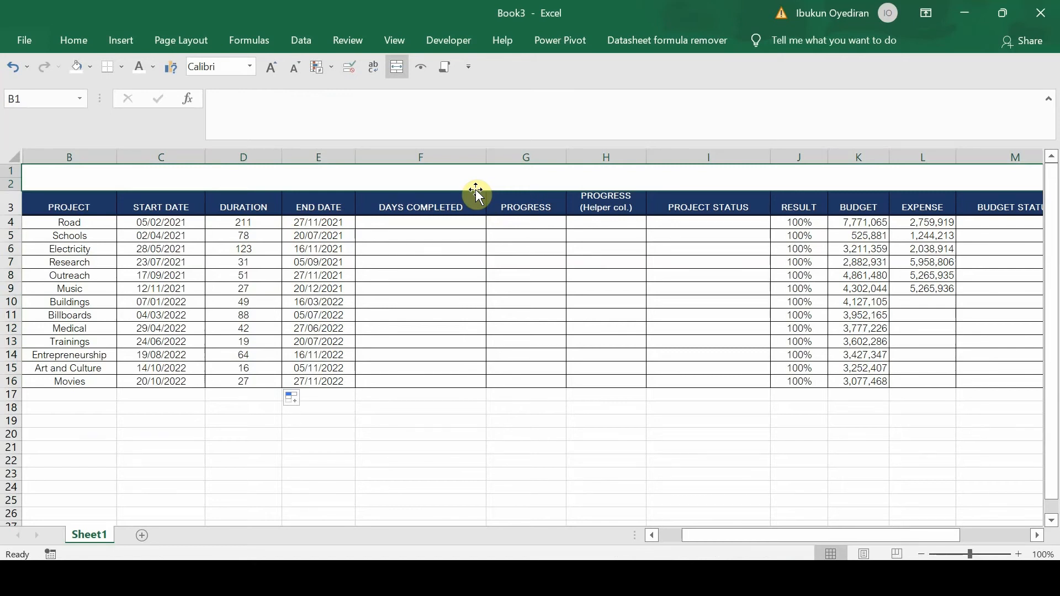
text(=")
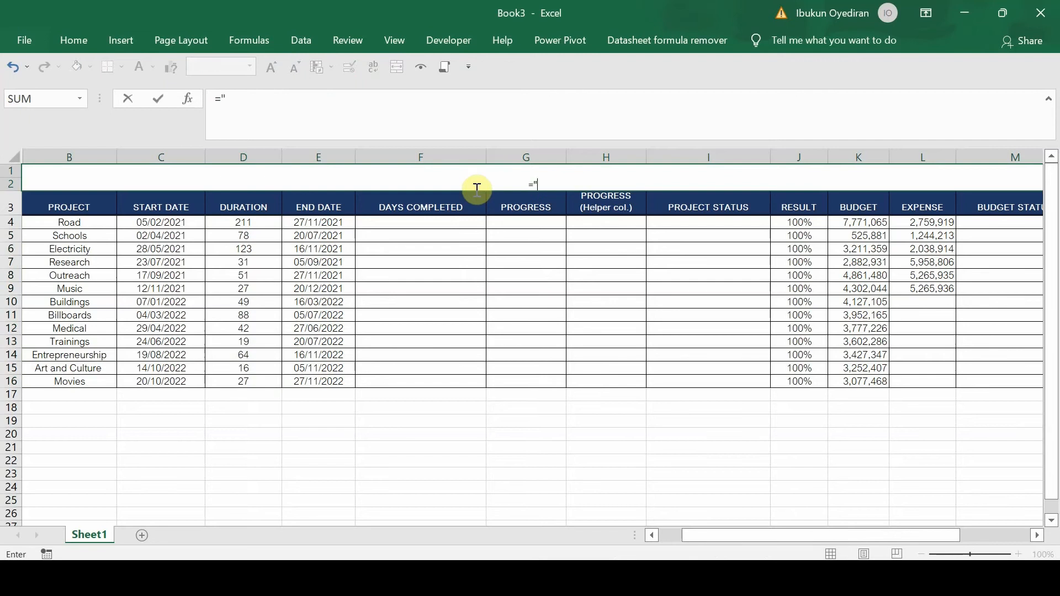
text(Project As At)
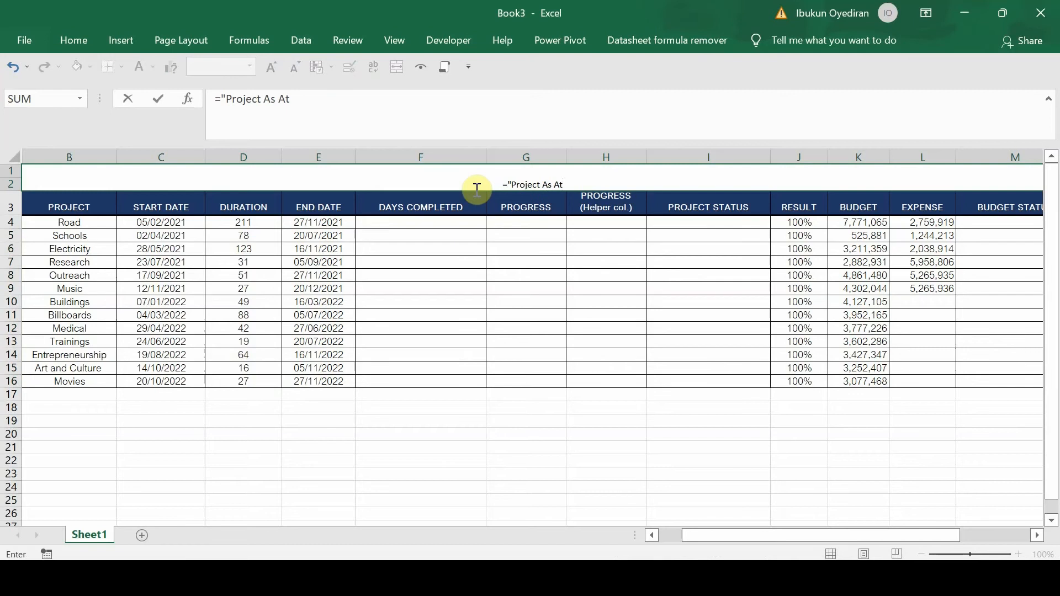
text( -" & today)
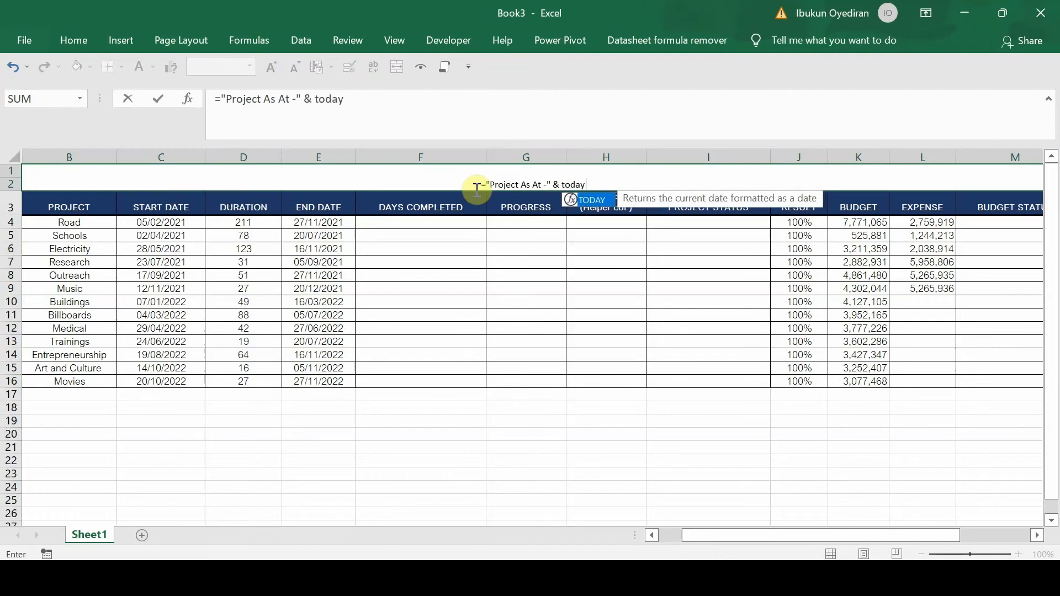
text(())
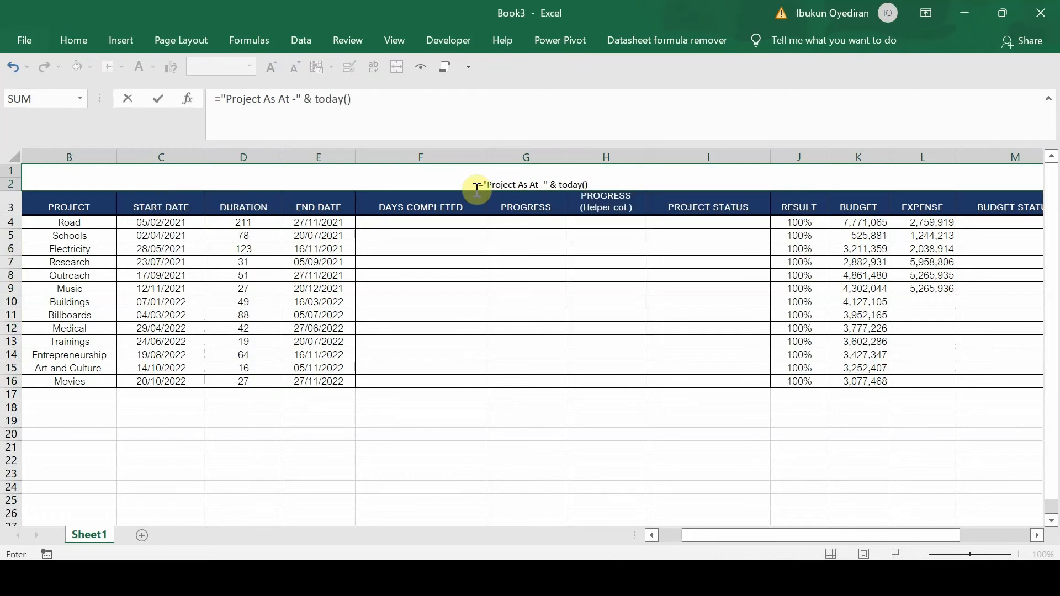
key(Return)
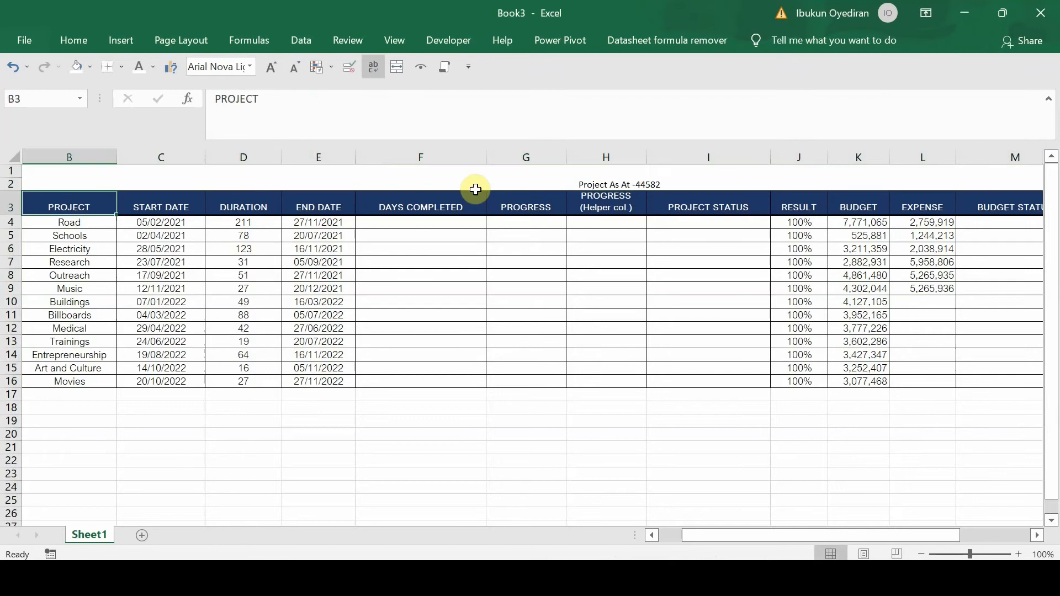
Step: Edit the title formula to wrap TODAY() in TEXT with the dd-mmm-yyyy format, and add a space after the hyphen
click(631, 186)
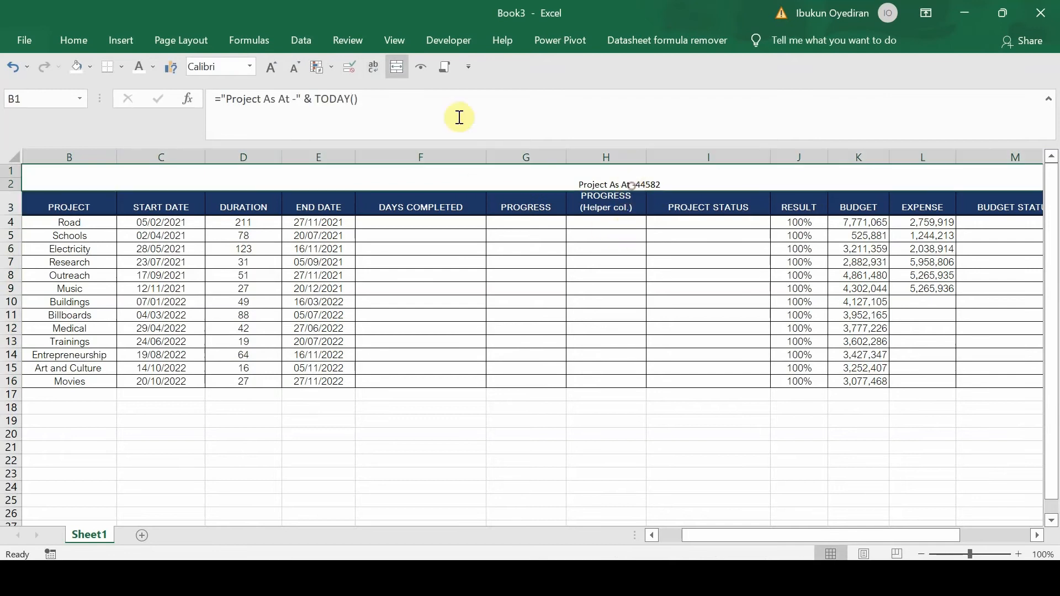
click(317, 100)
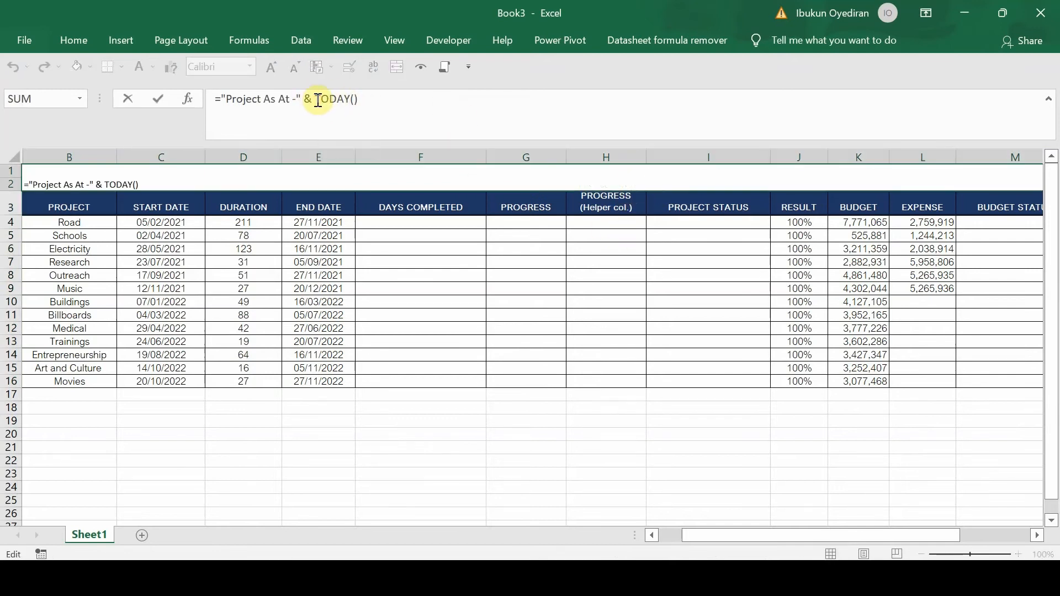
text(text)
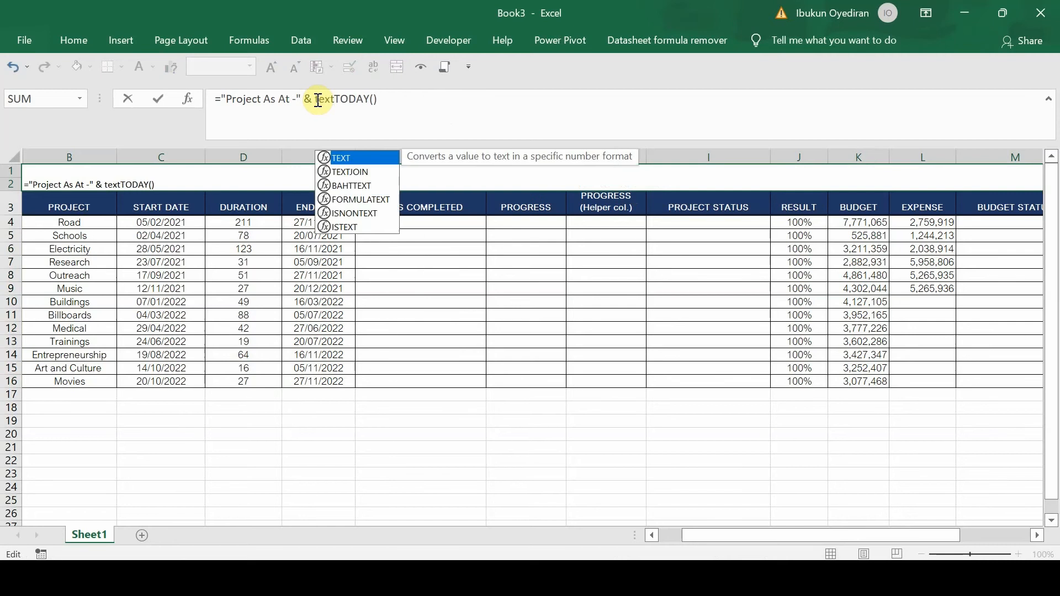
key(Tab)
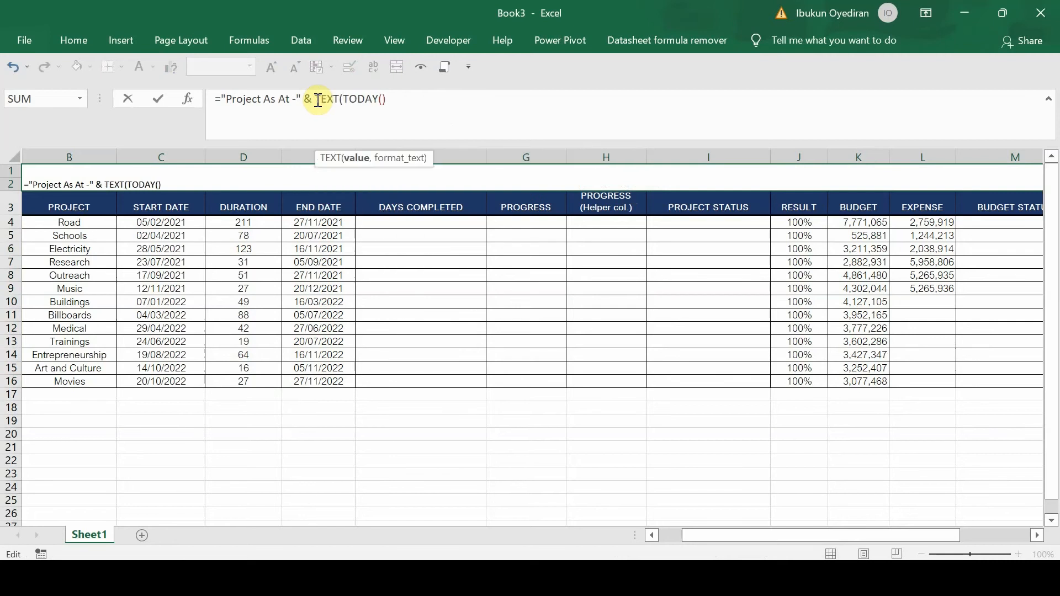
click(392, 100)
text(,)
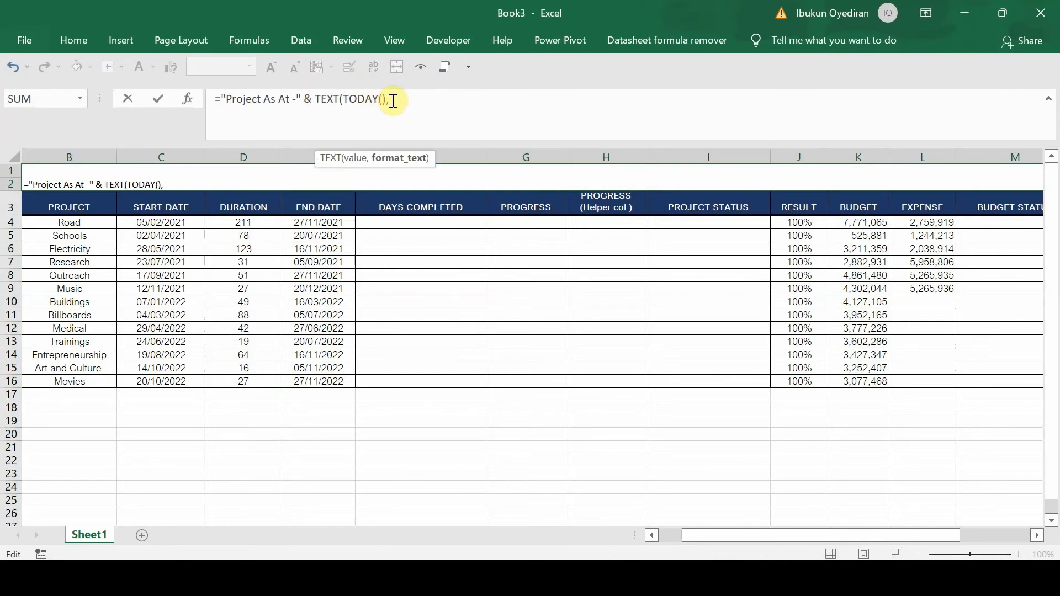
text(dd-mmm-yyyy)
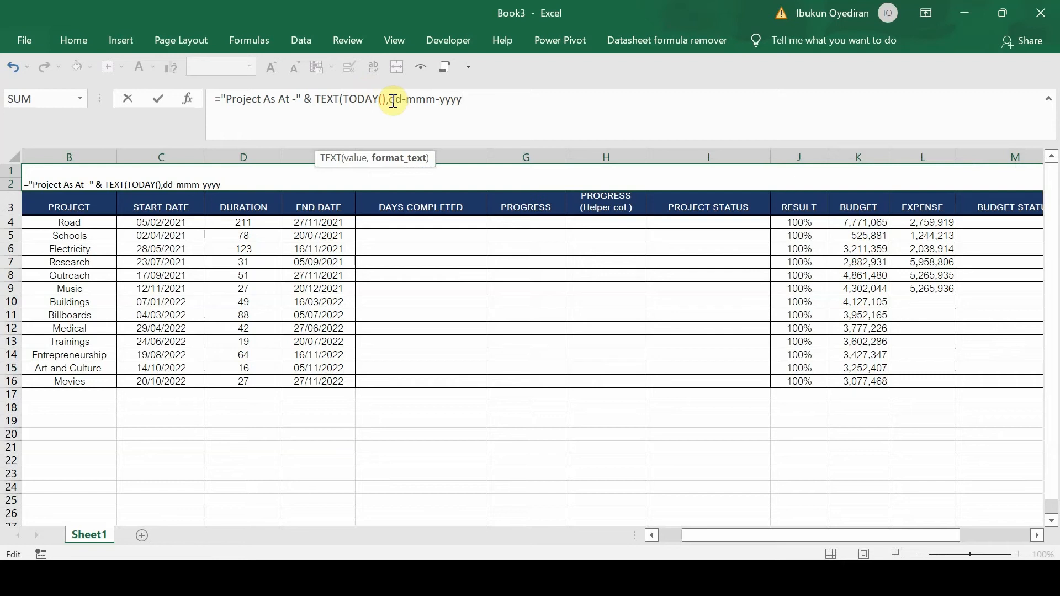
text("))
click(297, 97)
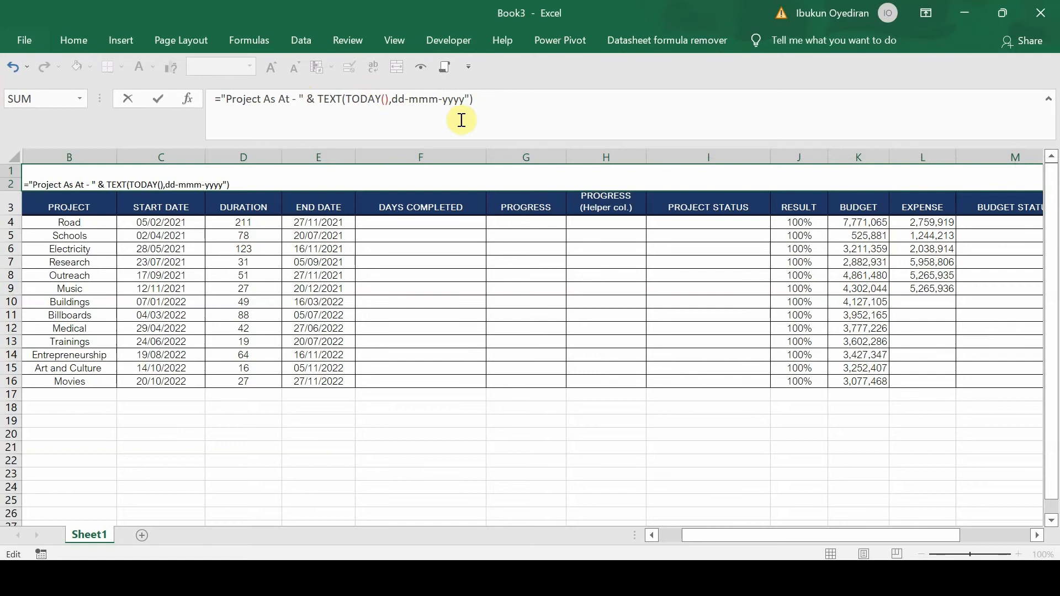
key(Return)
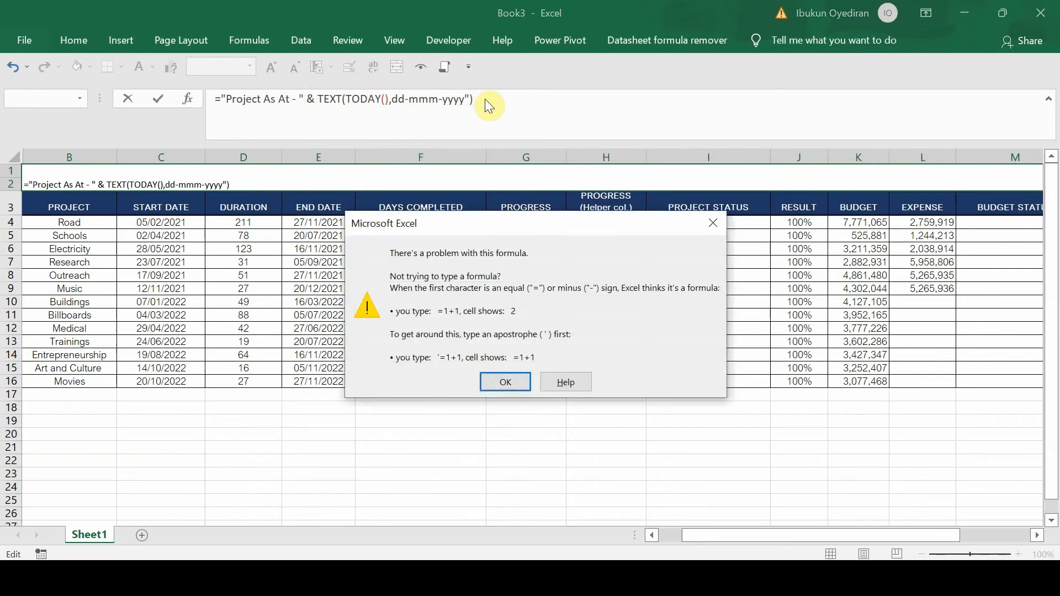
click(503, 380)
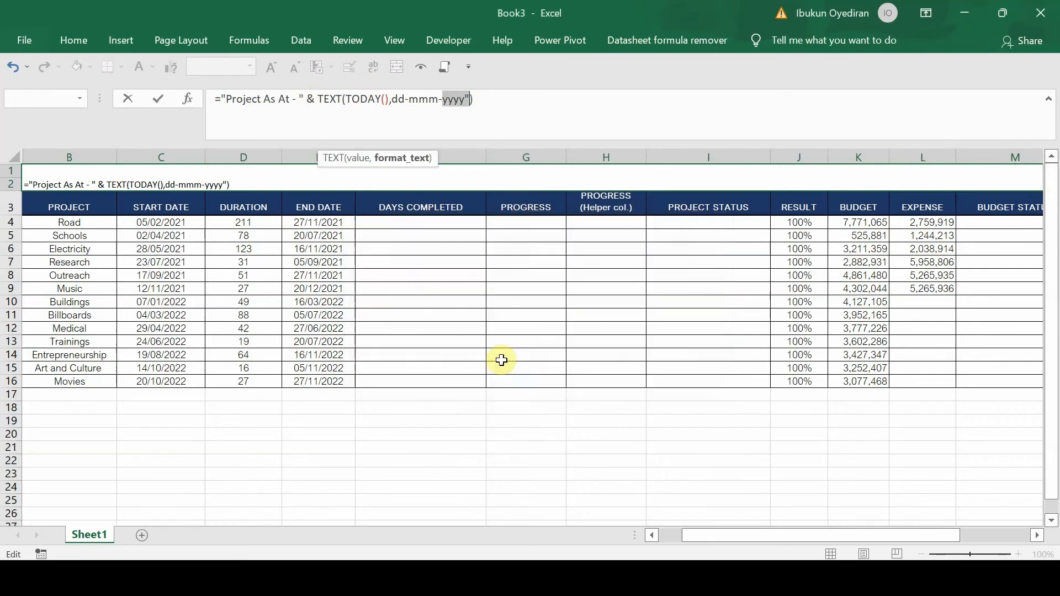
Step: Correct the title formula by adding the missing opening quotation mark before dd-mmm-yyyy
click(393, 98)
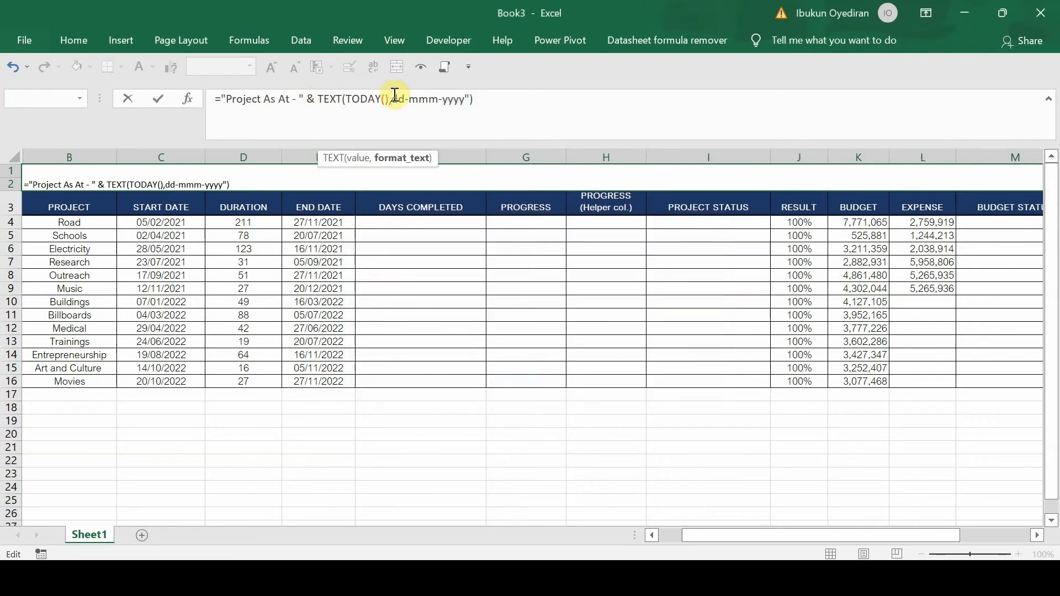
text(")
click(483, 101)
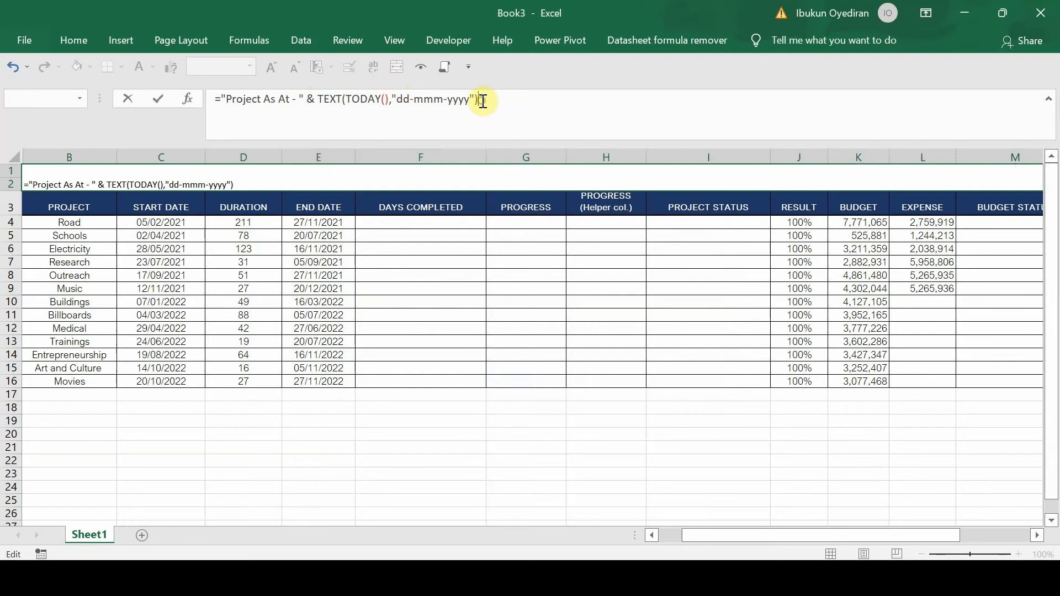
key(Return)
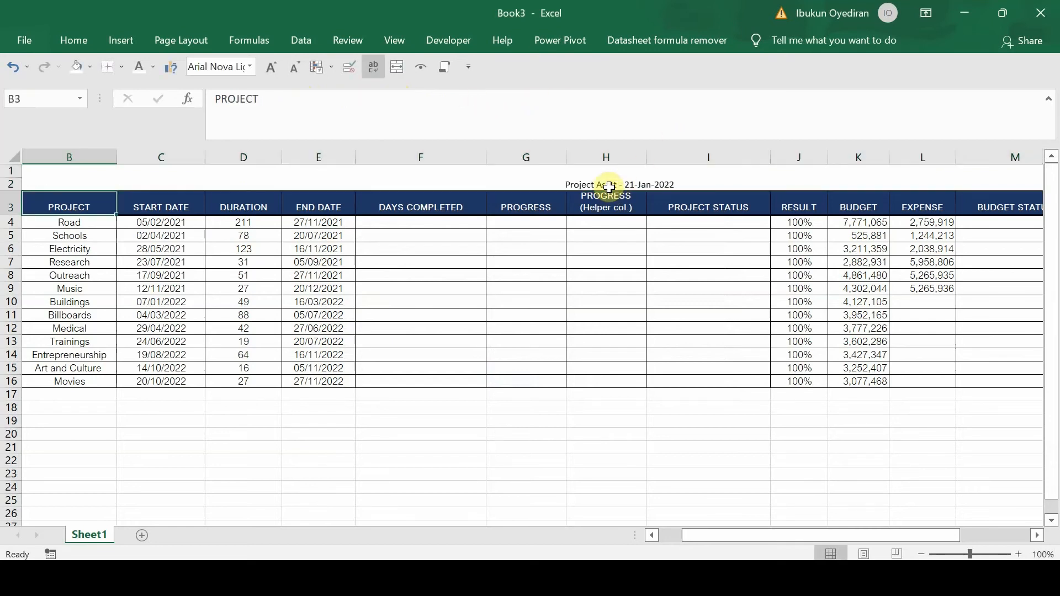
click(608, 186)
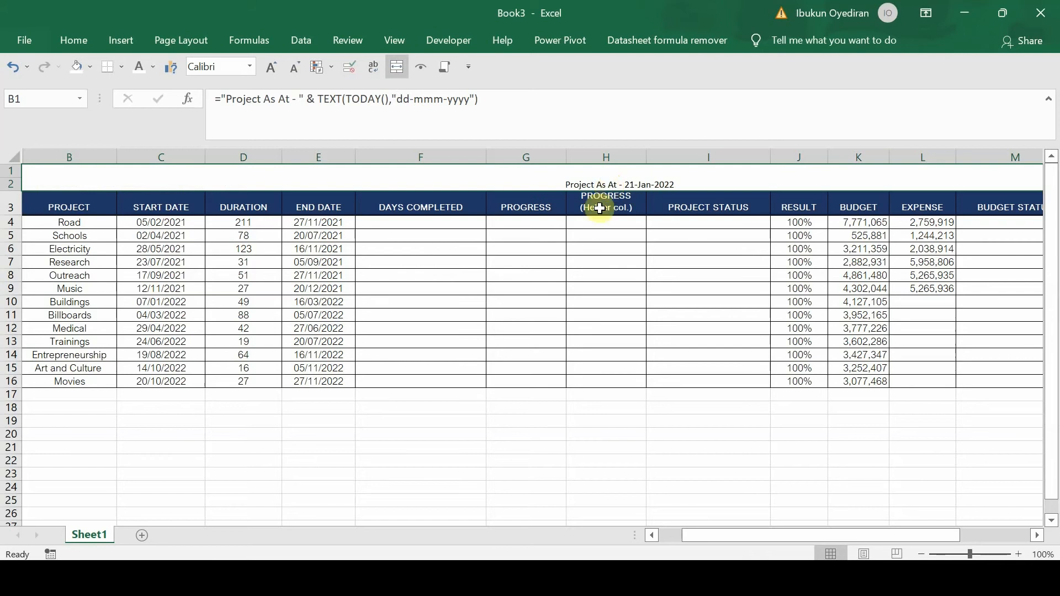
Step: Enter =NETWORKDAYS.INTL(C4,TODAY()) in F4 and fill the formula down the Days Completed column through row 16
click(254, 222)
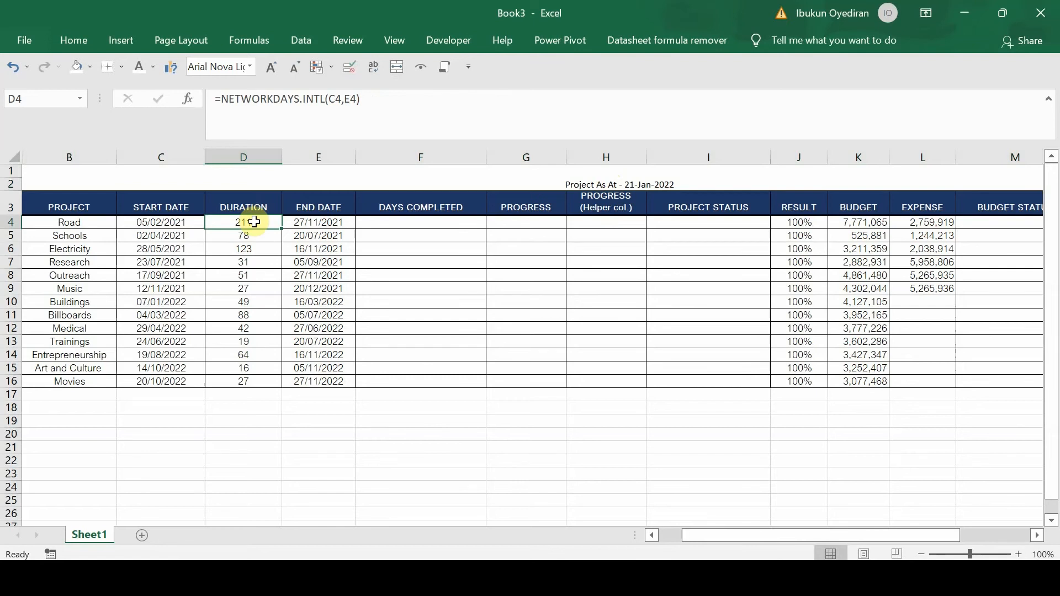
click(400, 222)
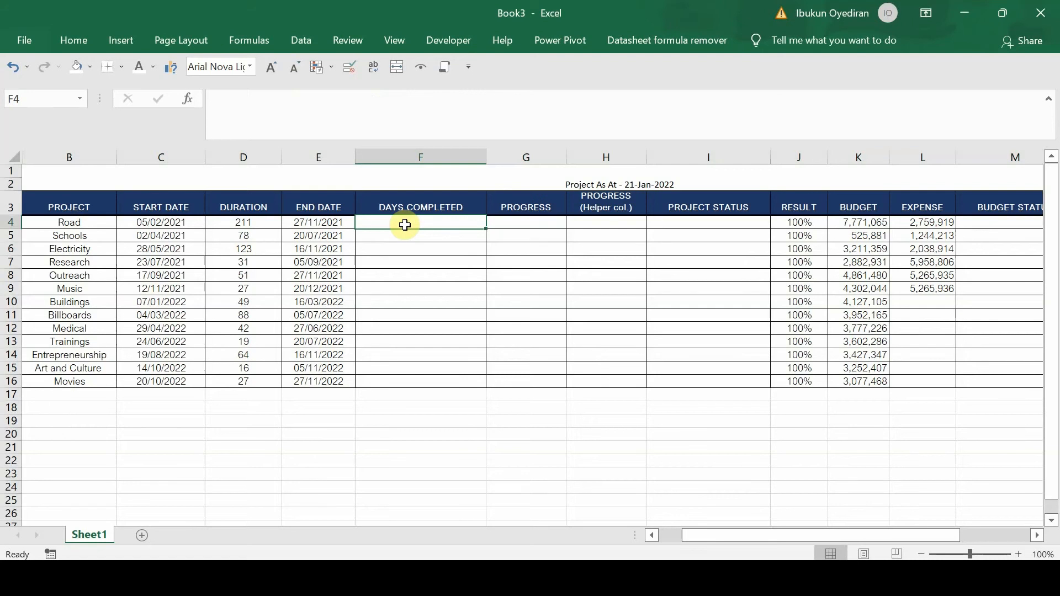
text(=netw)
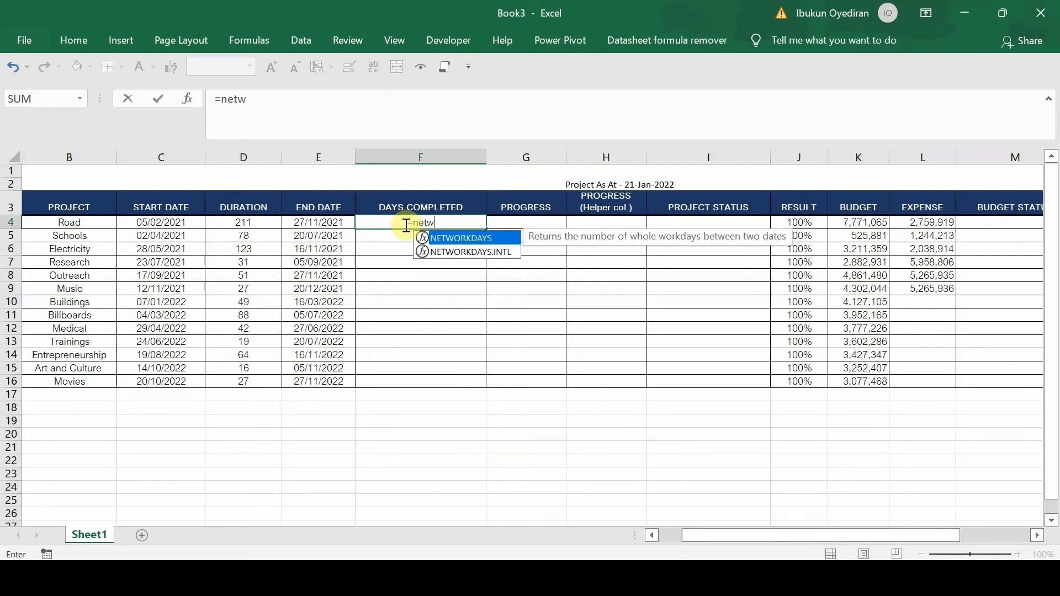
text(ork)
key(Down)
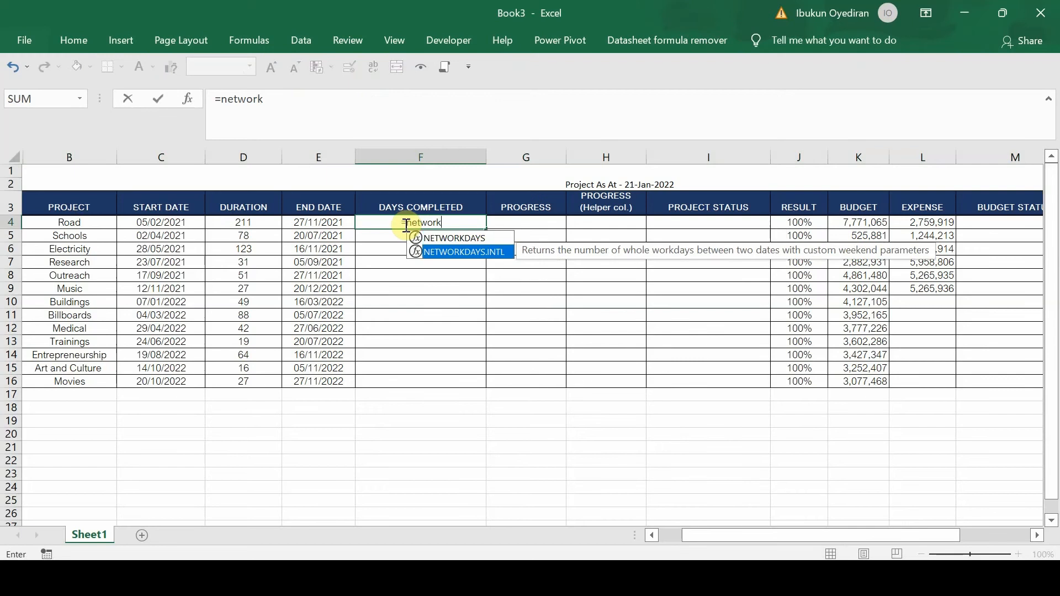
key(Tab)
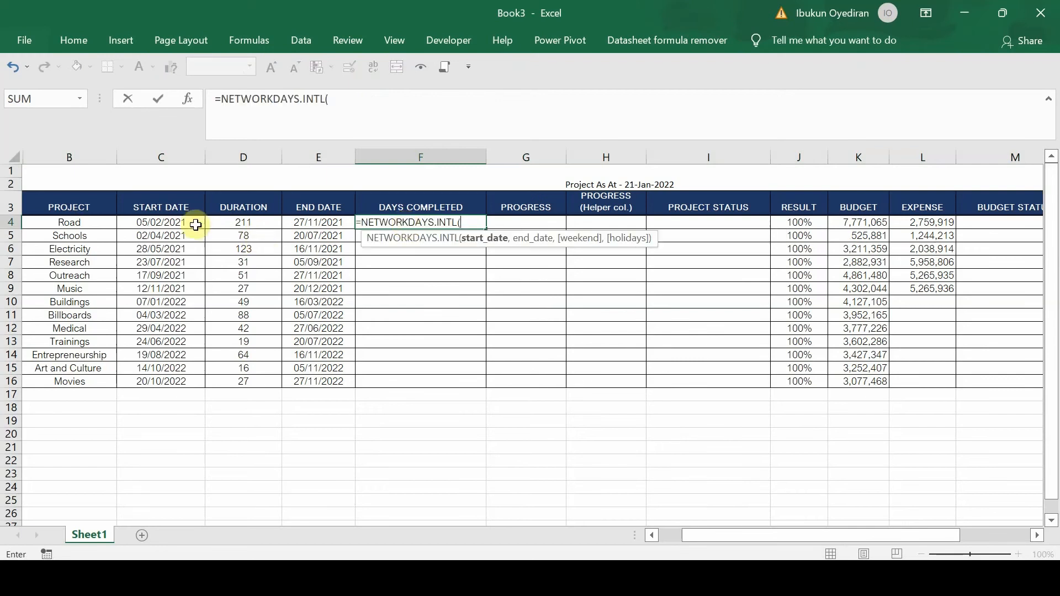
click(171, 221)
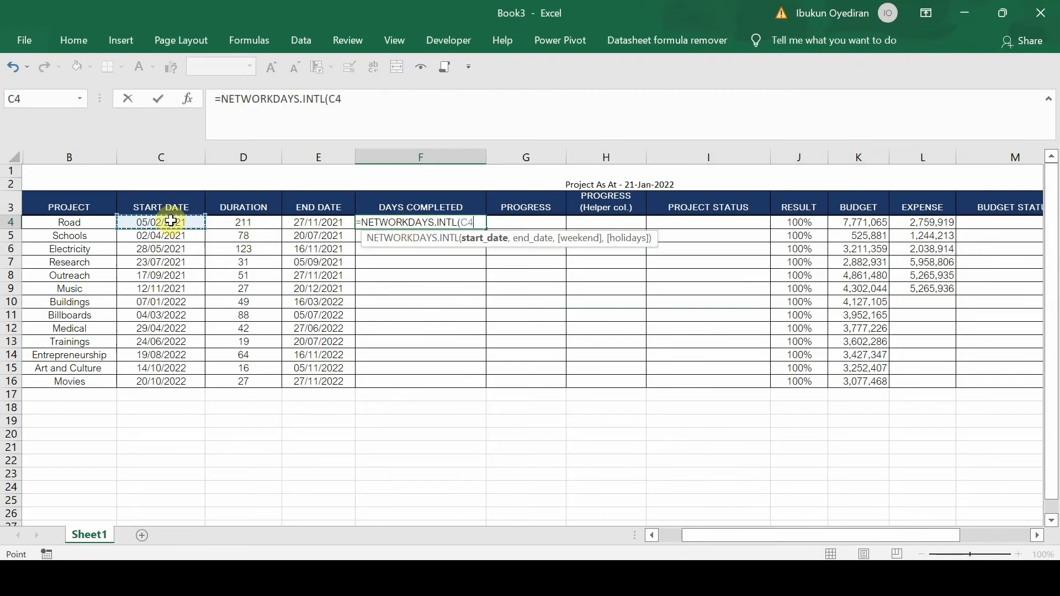
text(,)
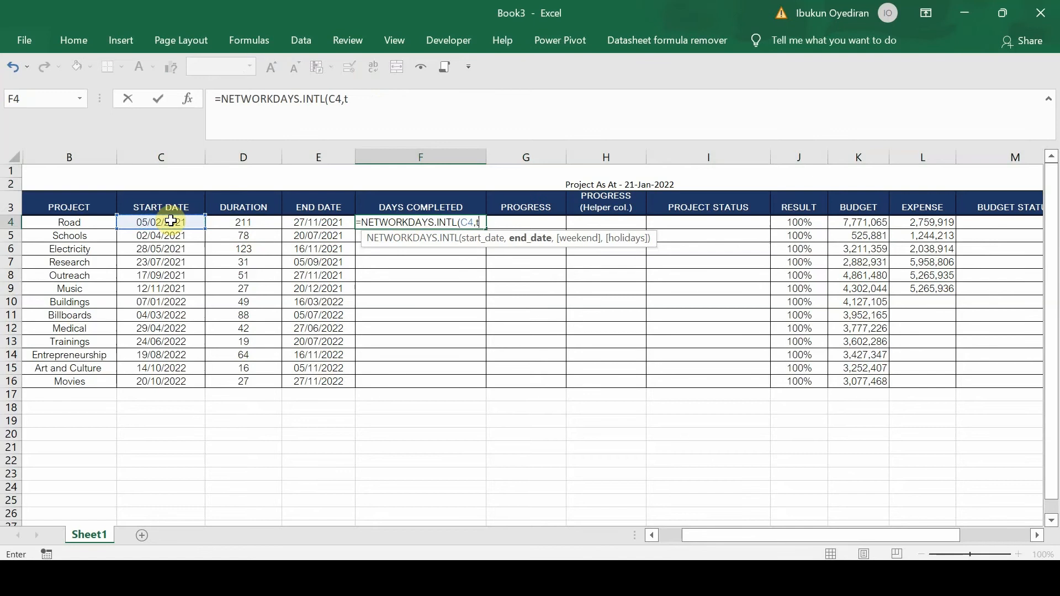
text(today)
key(Tab)
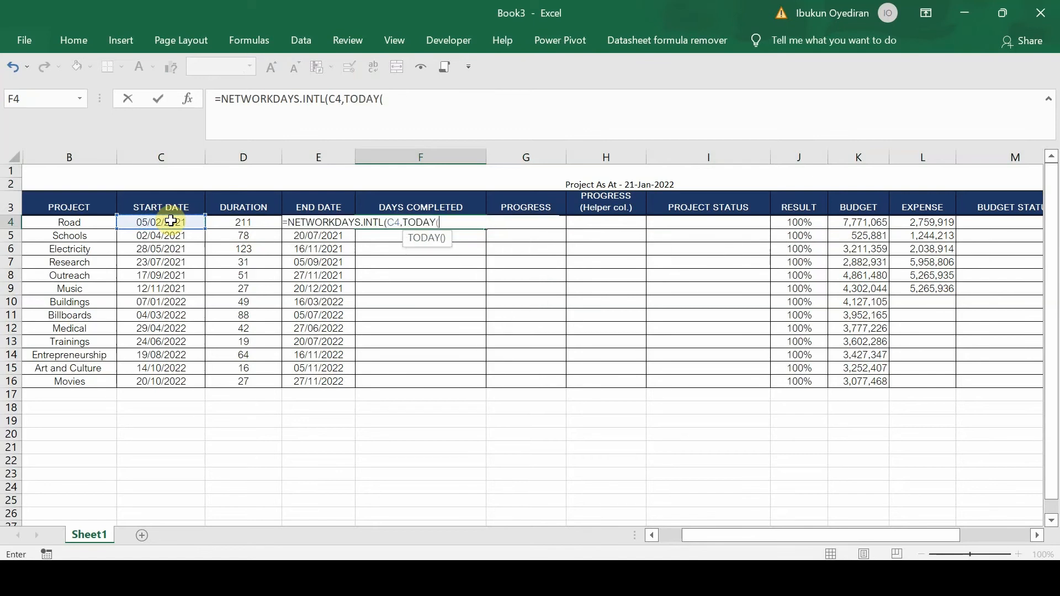
text())
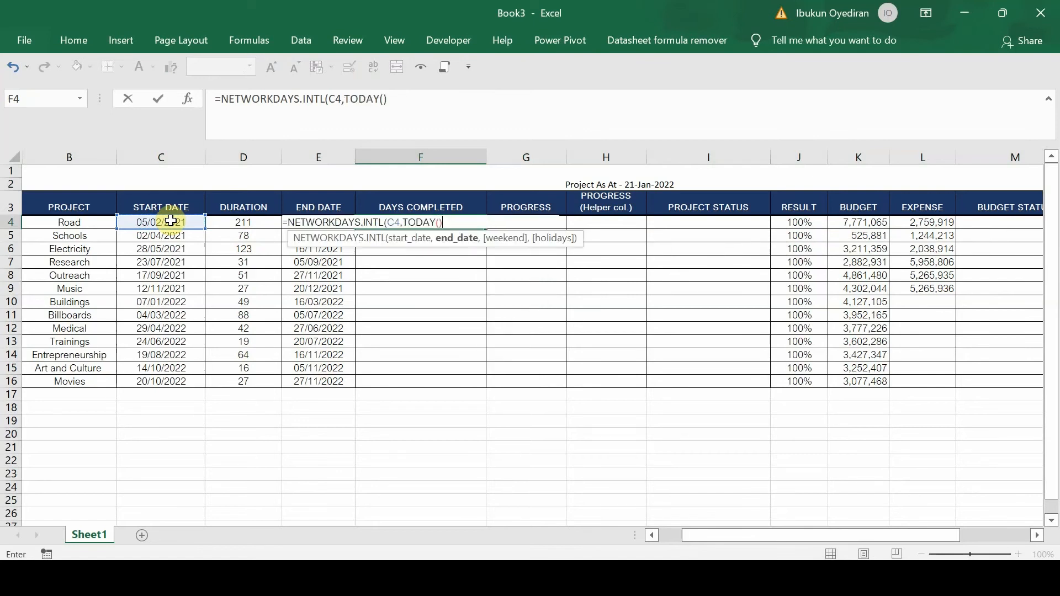
key(Return)
key(Return)
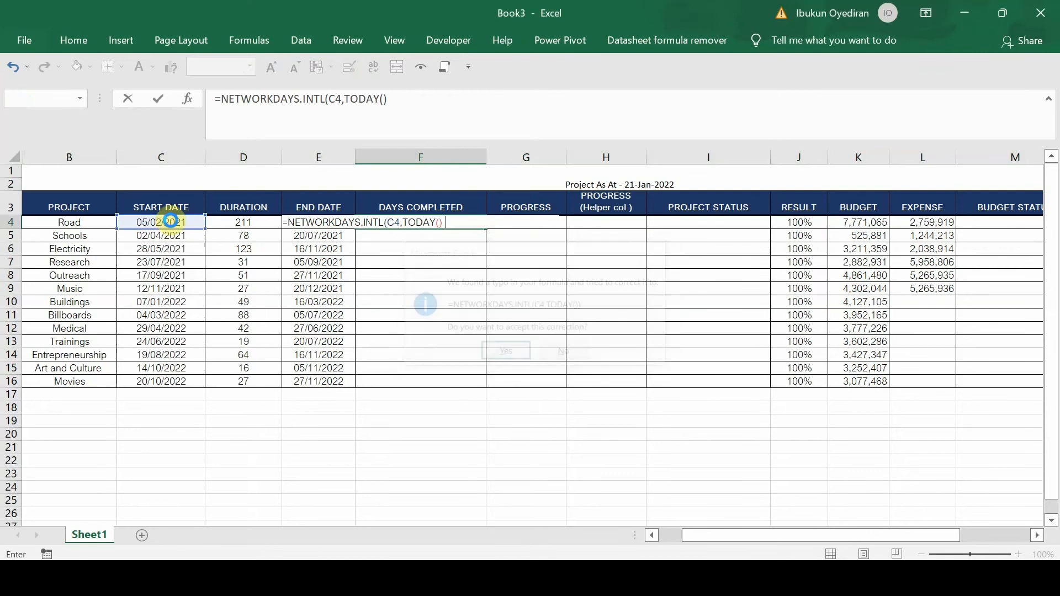
click(428, 223)
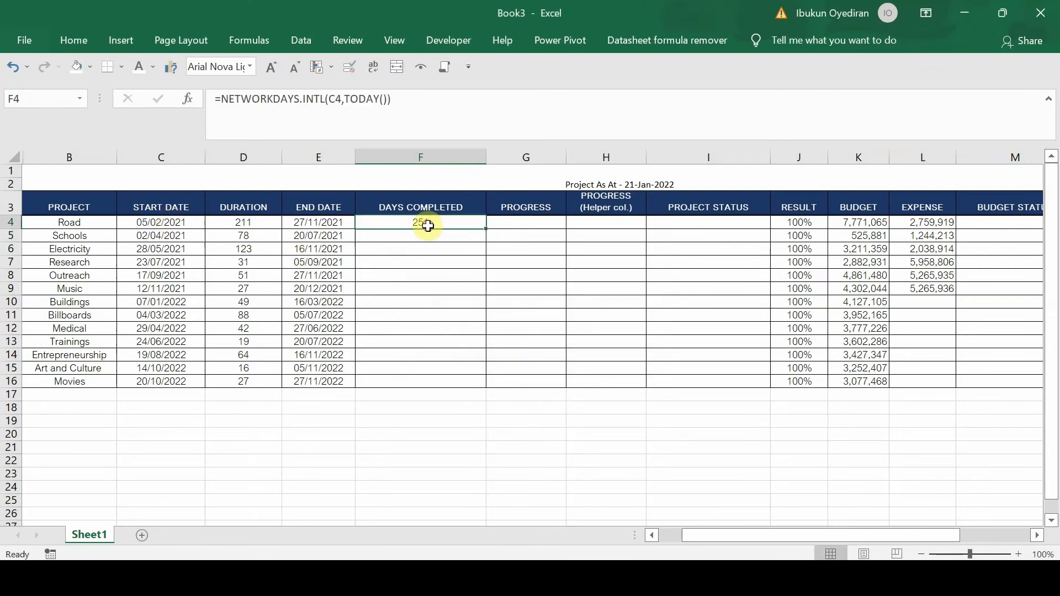
double_click(485, 228)
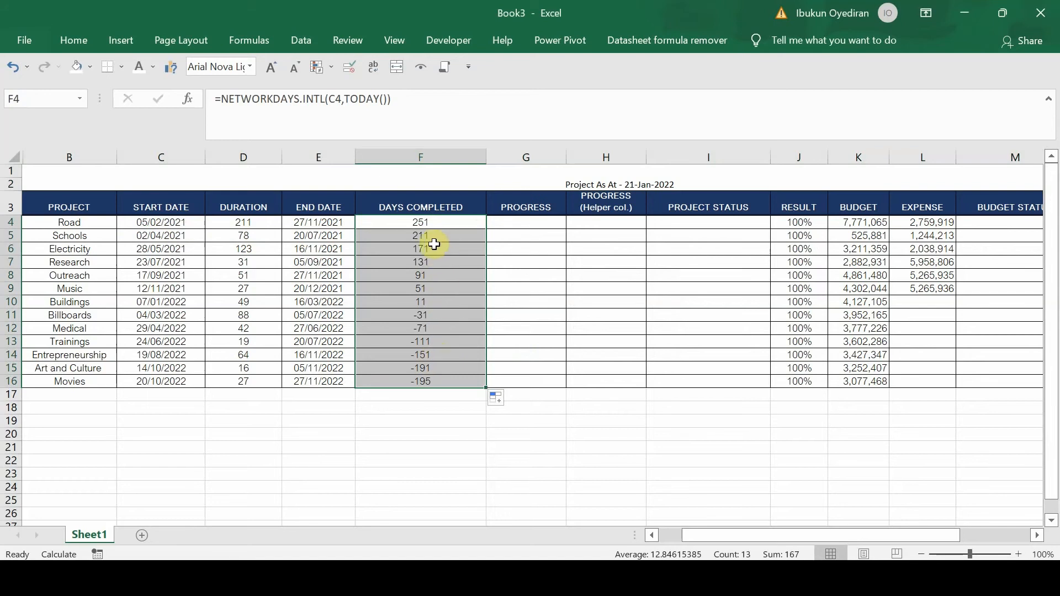
Step: Wrap the F4 formula in an IF that compares C4 with today's date, keeps NETWORKDAYS.INTL when C4 is earlier, and otherwise returns 0
click(424, 224)
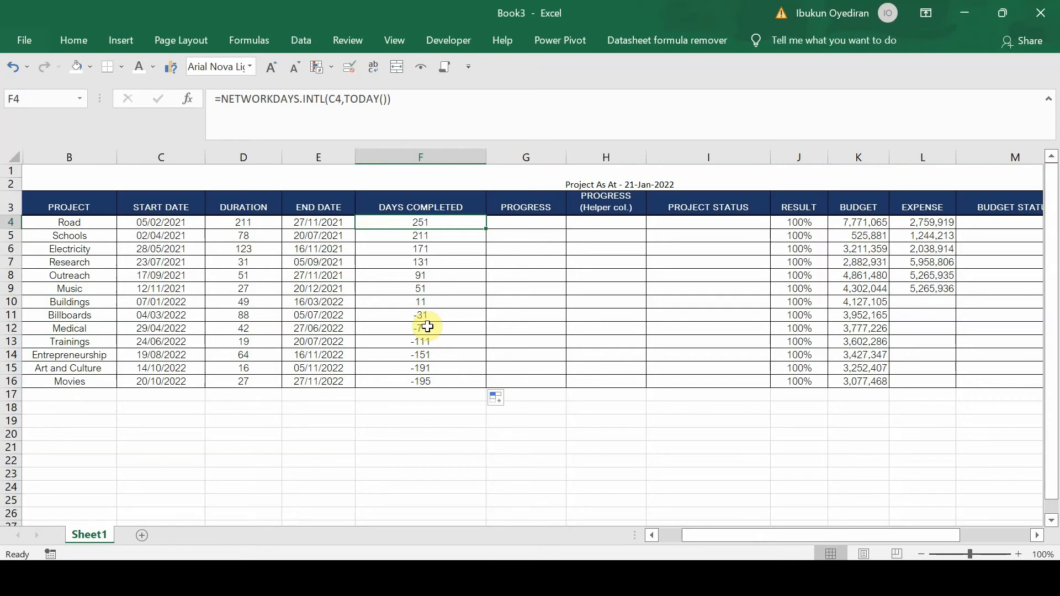
click(223, 100)
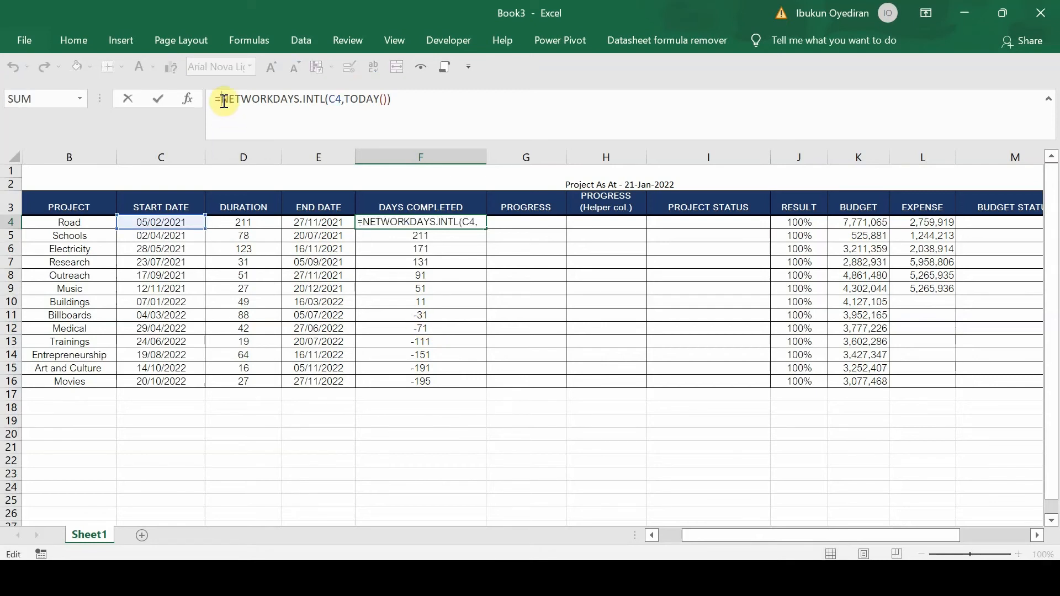
text(if()
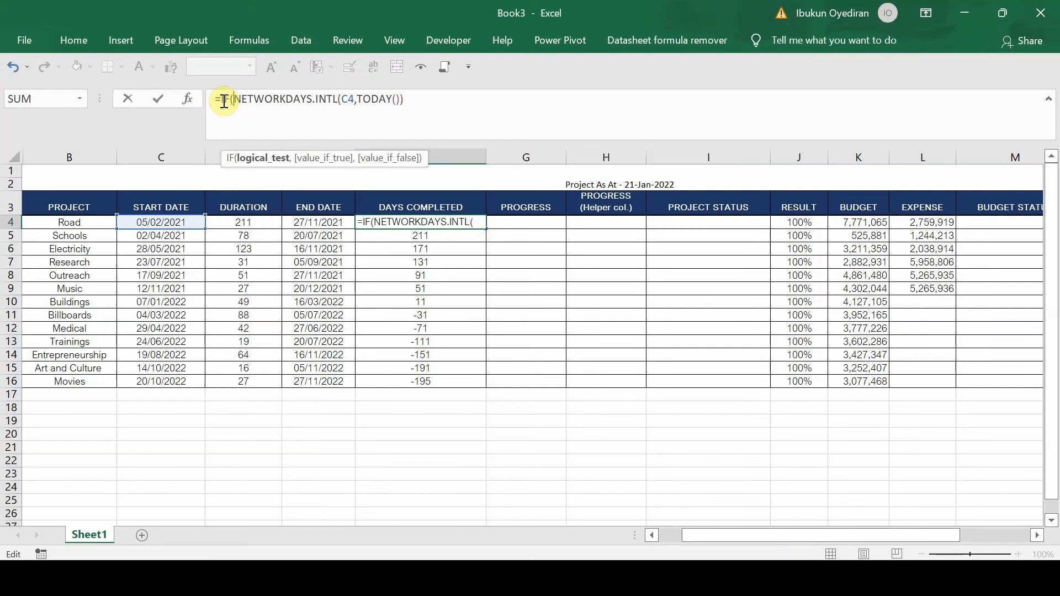
click(179, 222)
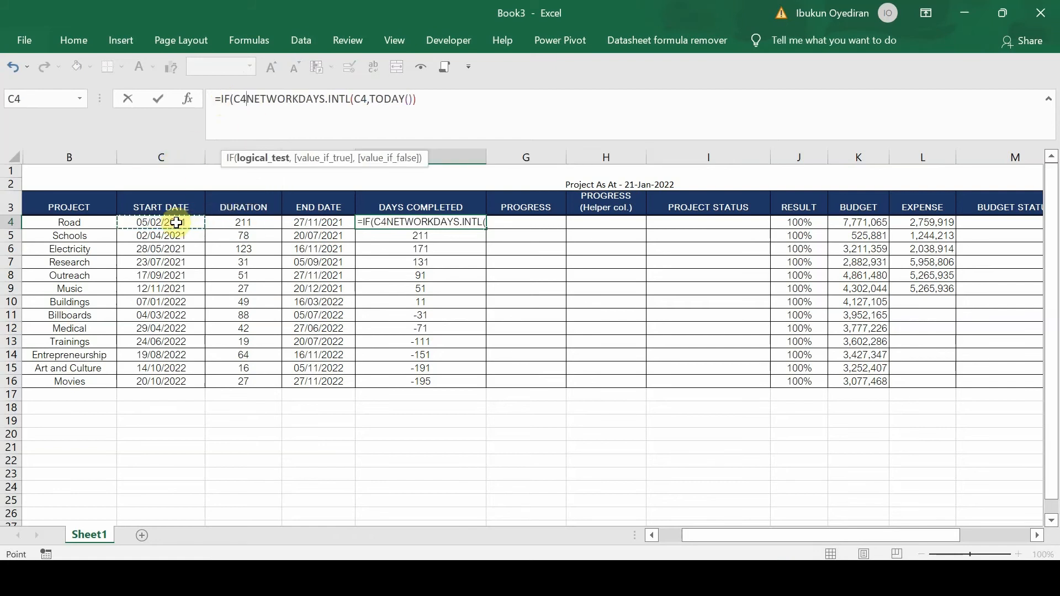
text(<)
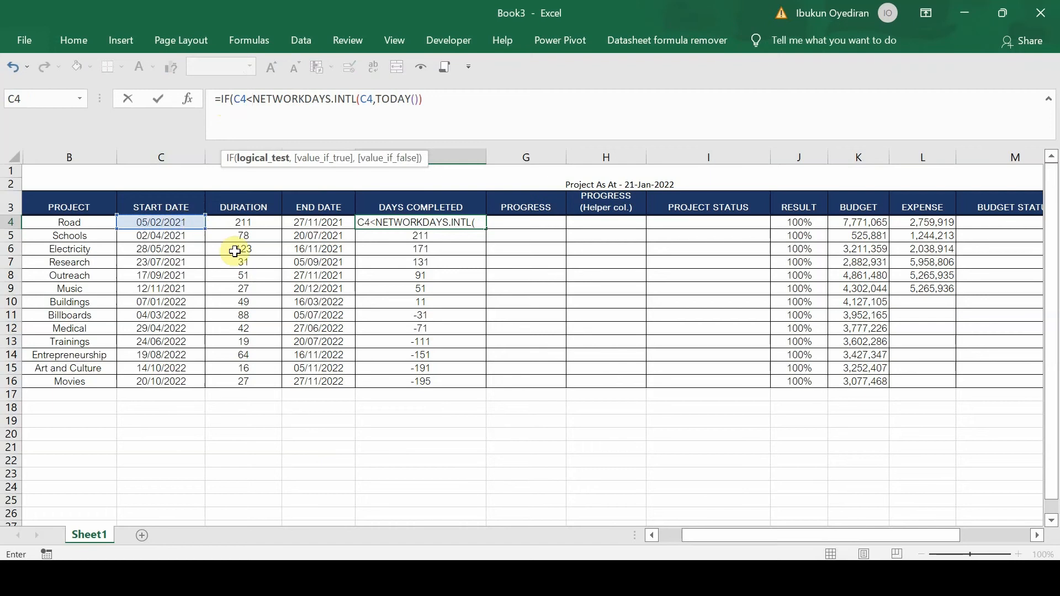
text(today)
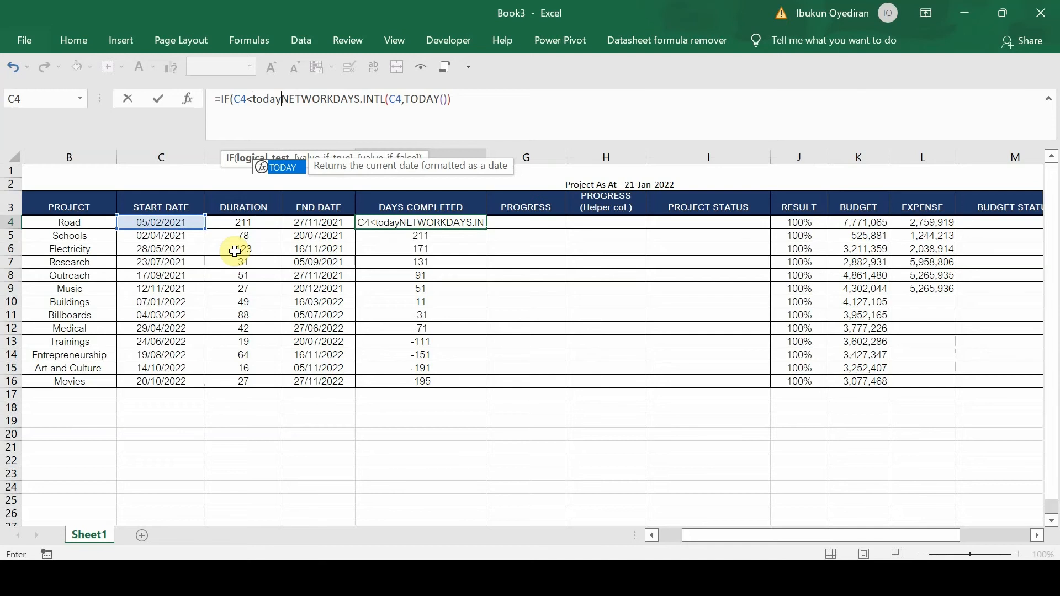
text())
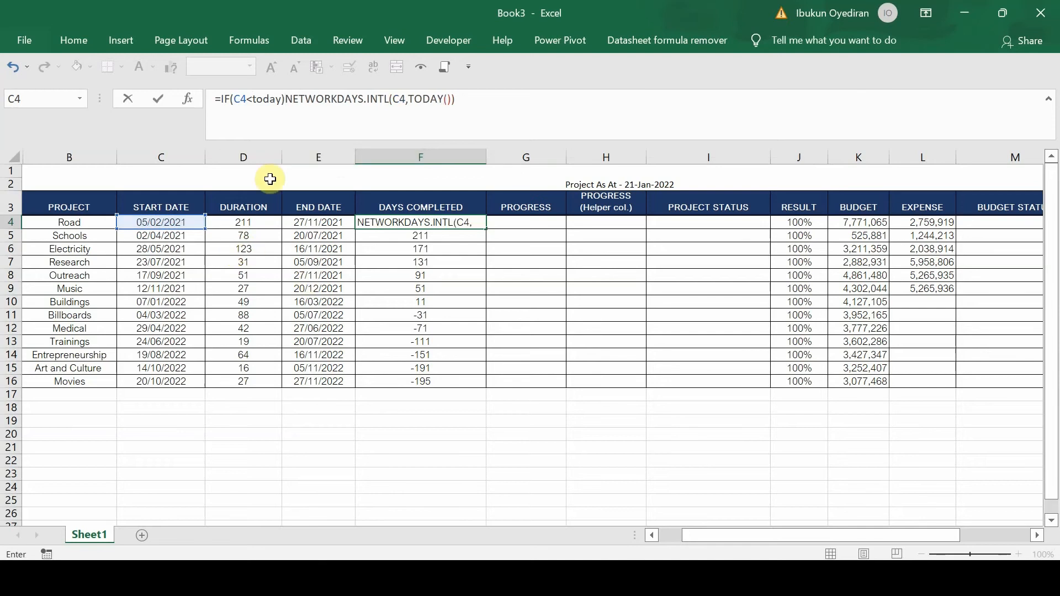
text(,)
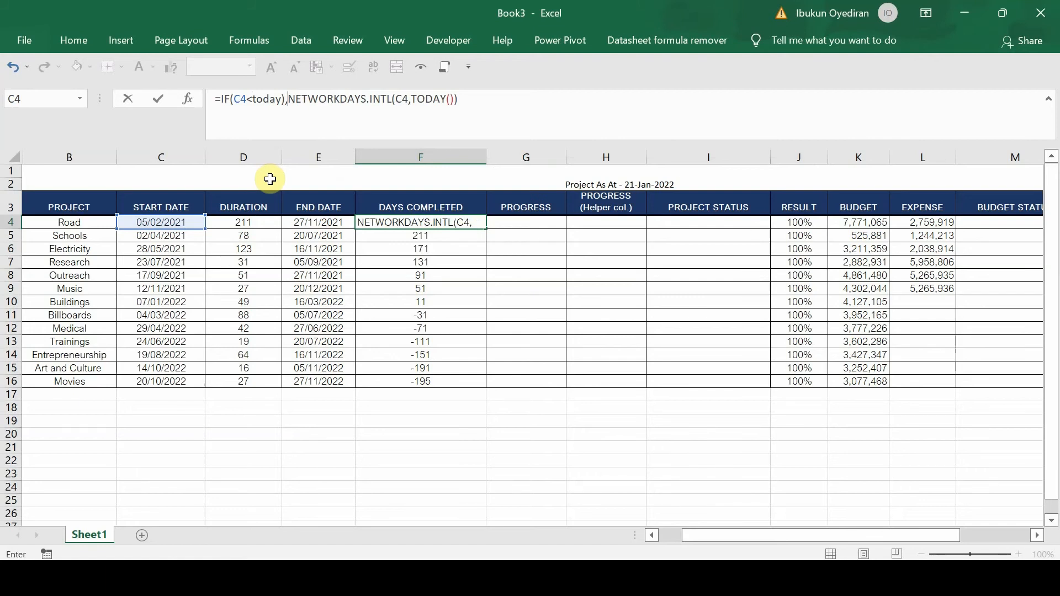
click(462, 98)
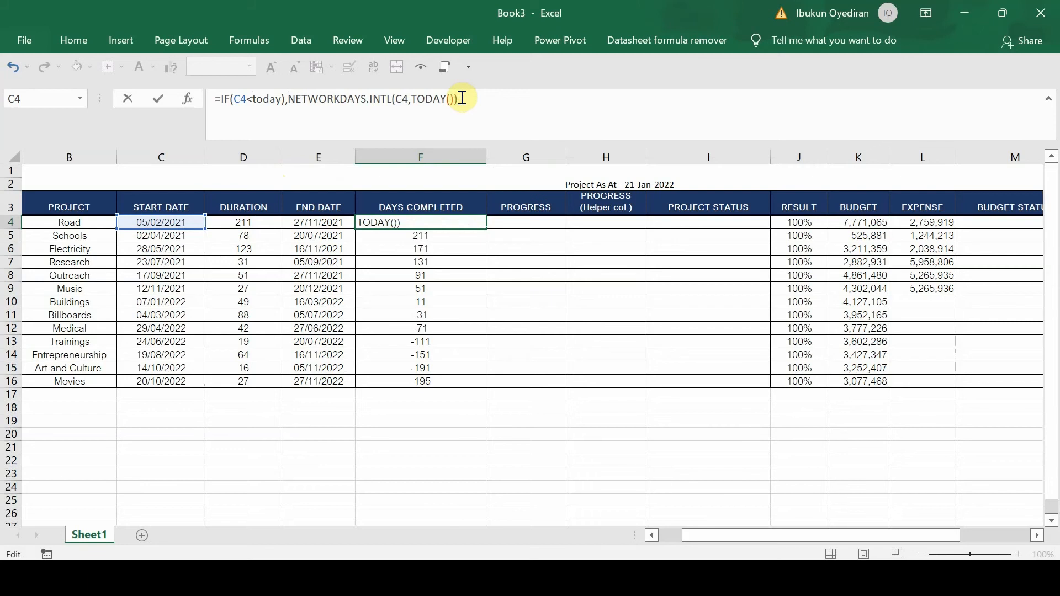
text(,0))
key(Return)
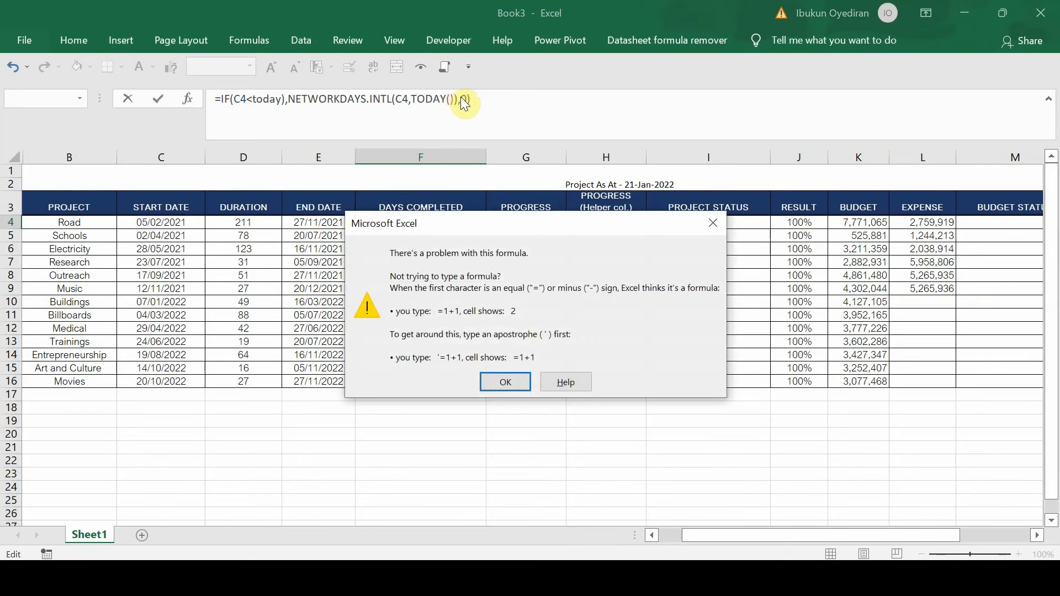
key(Return)
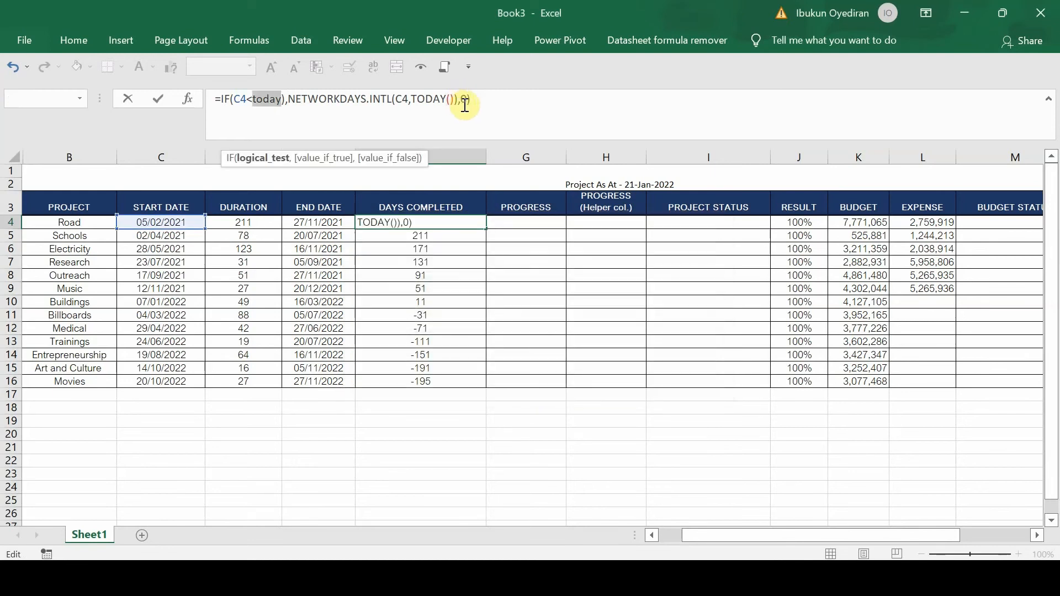
Step: Correct the IF test in F4 to C4<TODAY() and fill the formula down the Days Completed column through row 16
click(286, 100)
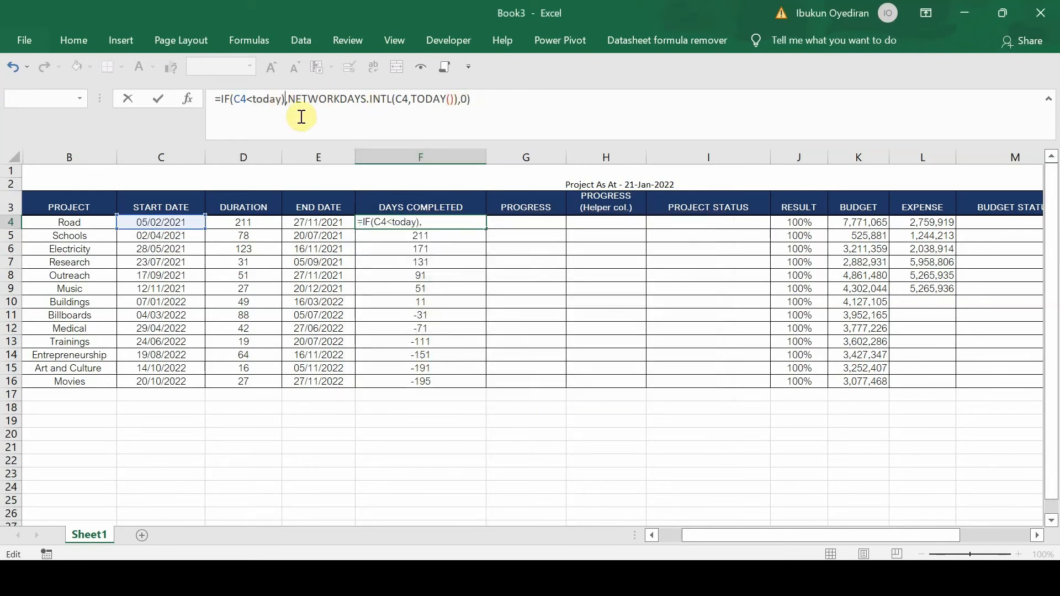
key(BackSpace)
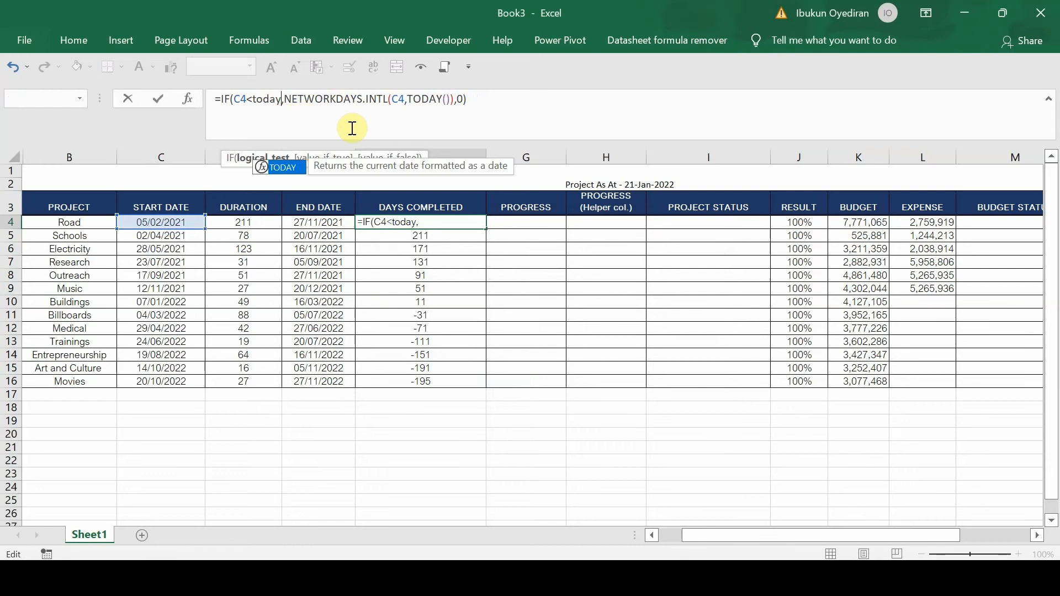
text(())
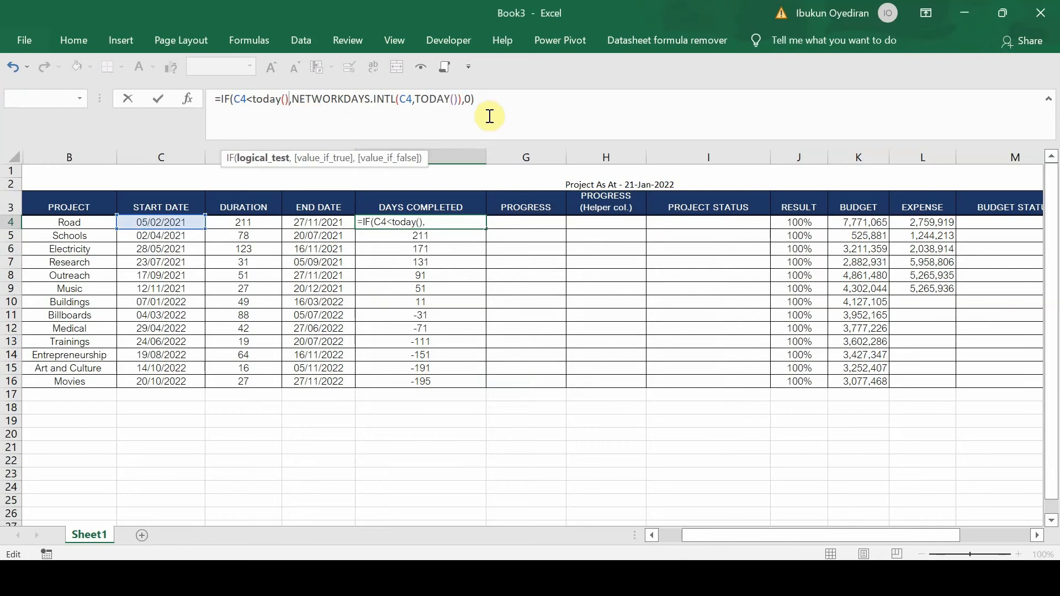
click(486, 103)
key(Return)
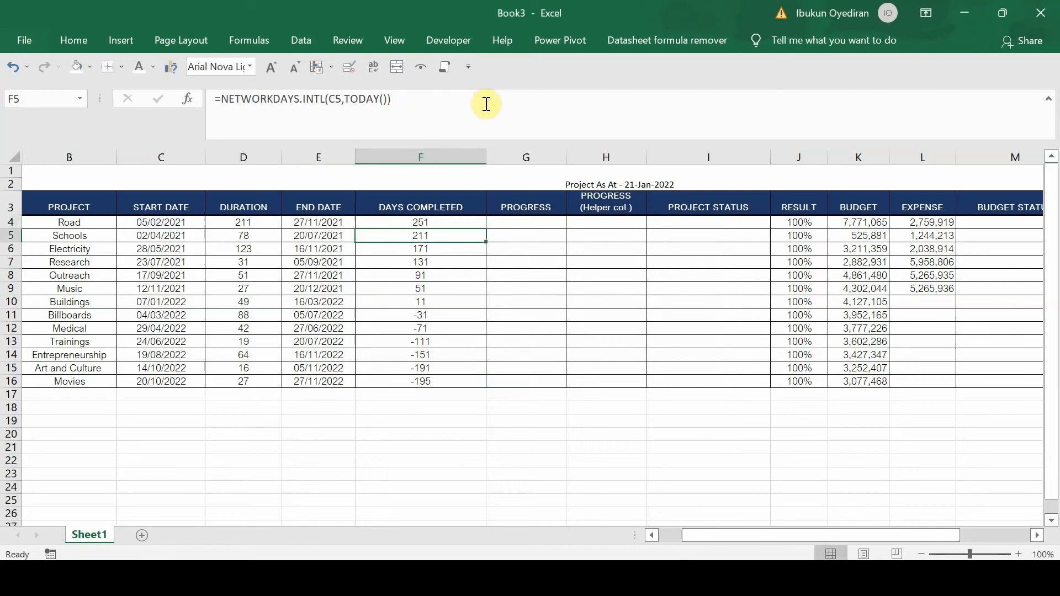
click(459, 223)
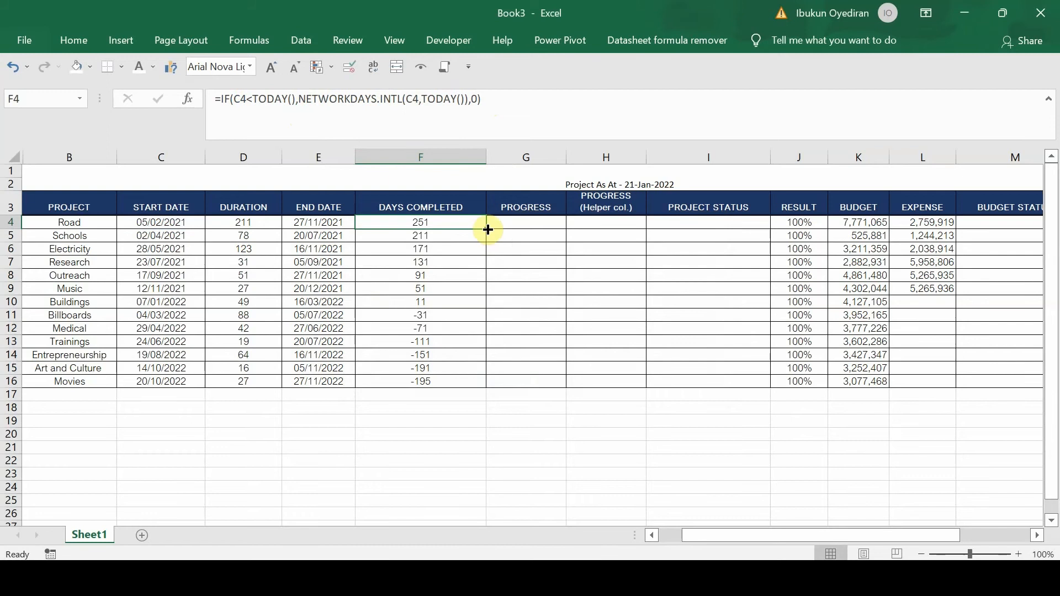
double_click(486, 228)
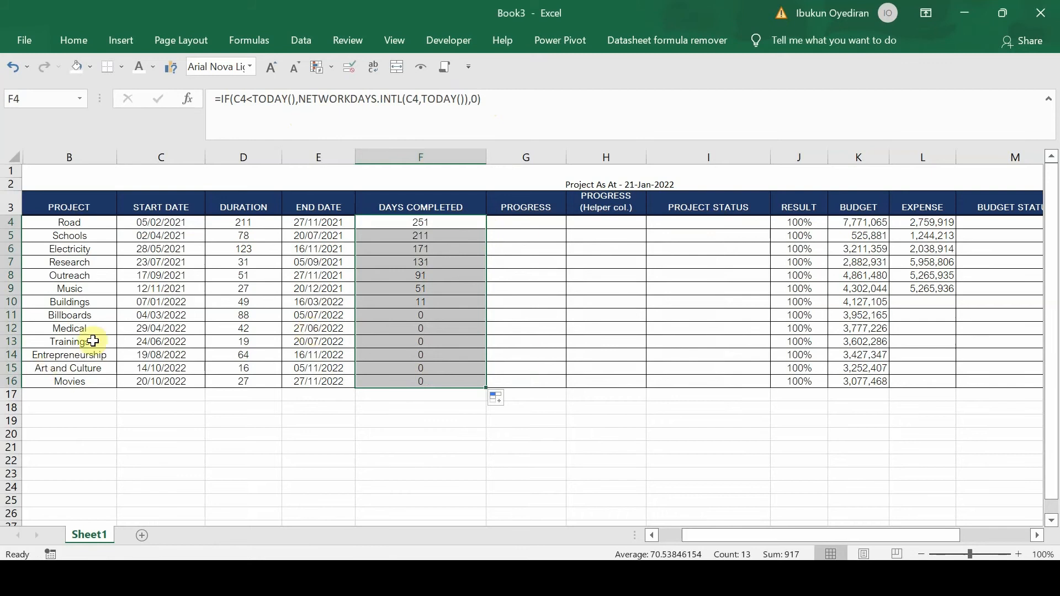
Step: Check the start dates in C11:C15, from the Billboards project to Art and Culture
click(88, 319)
click(128, 319)
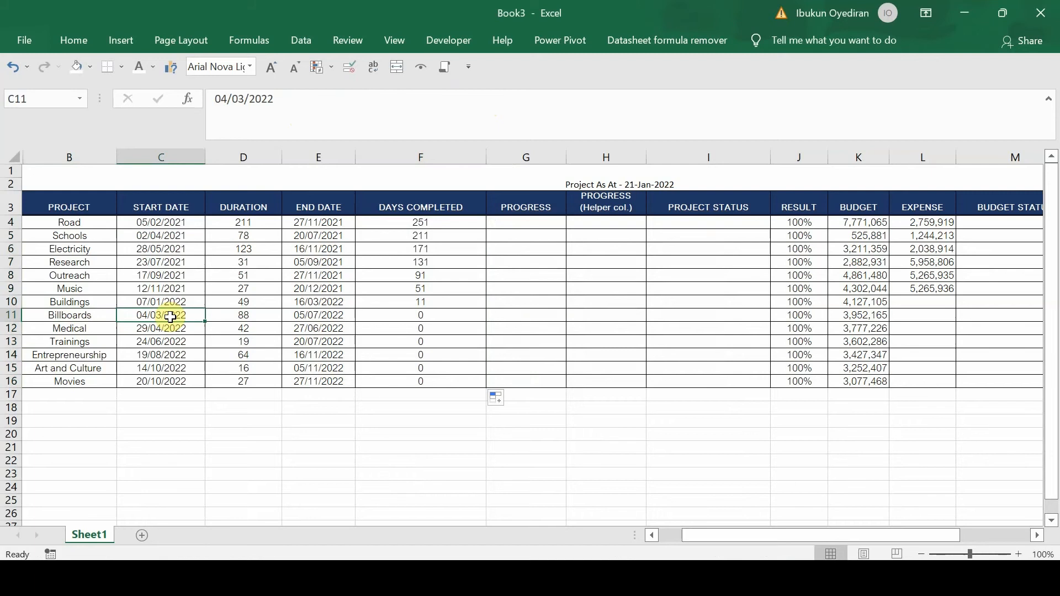
key(Down)
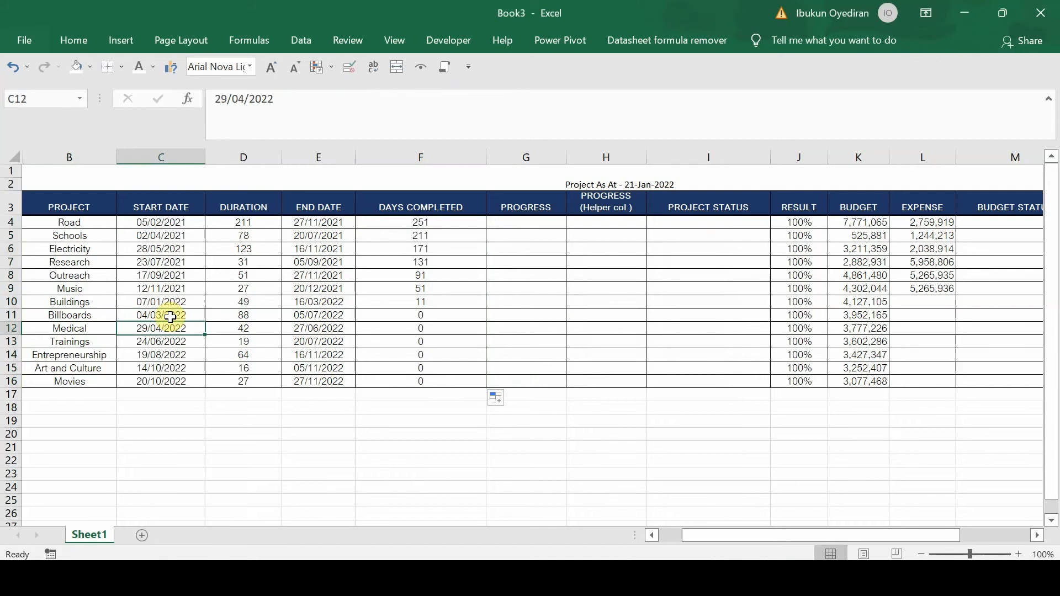
key(Down)
key(Down)
key(Down)
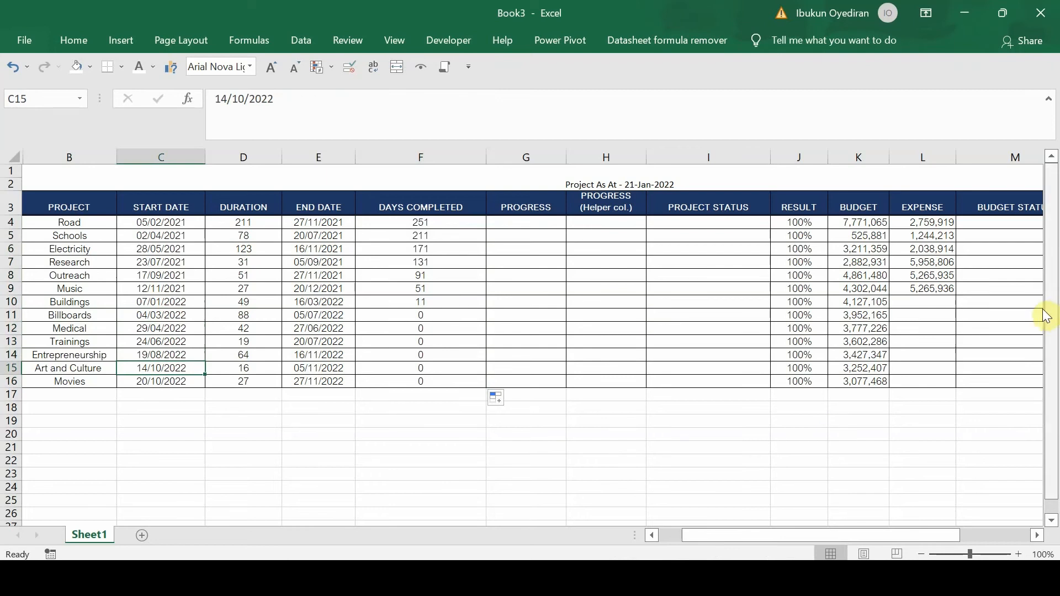
Step: Enter =F4/D4 in G4 and fill the formula down the Progress column through row 16
click(516, 223)
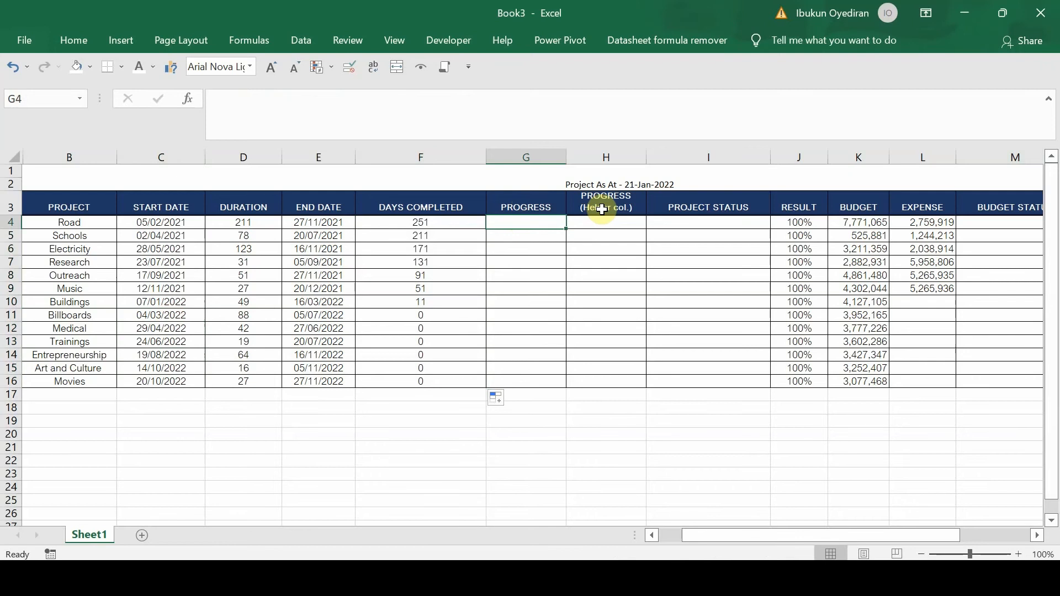
text(=)
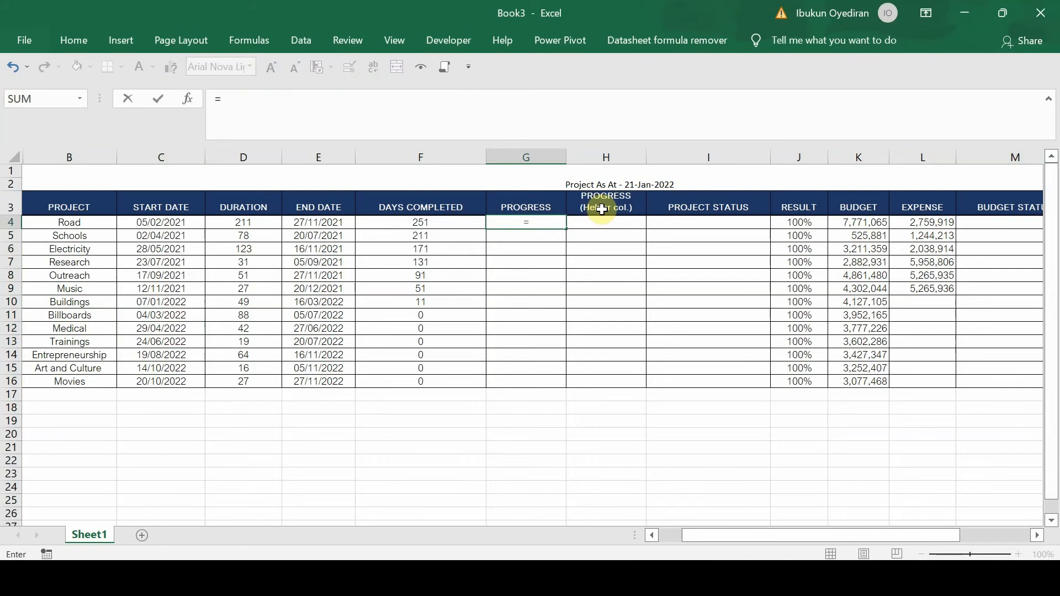
click(415, 223)
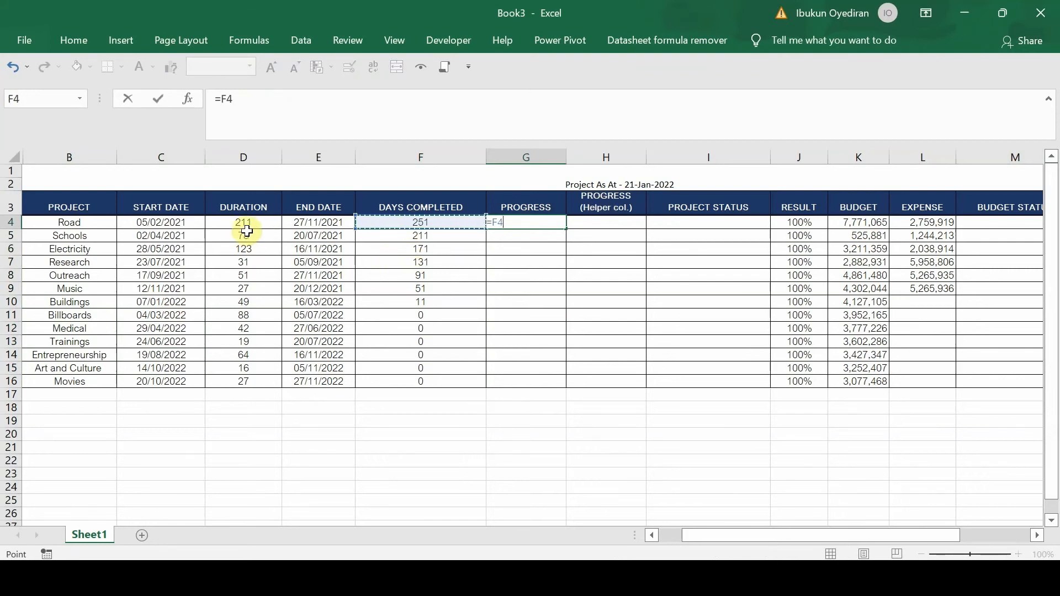
click(229, 223)
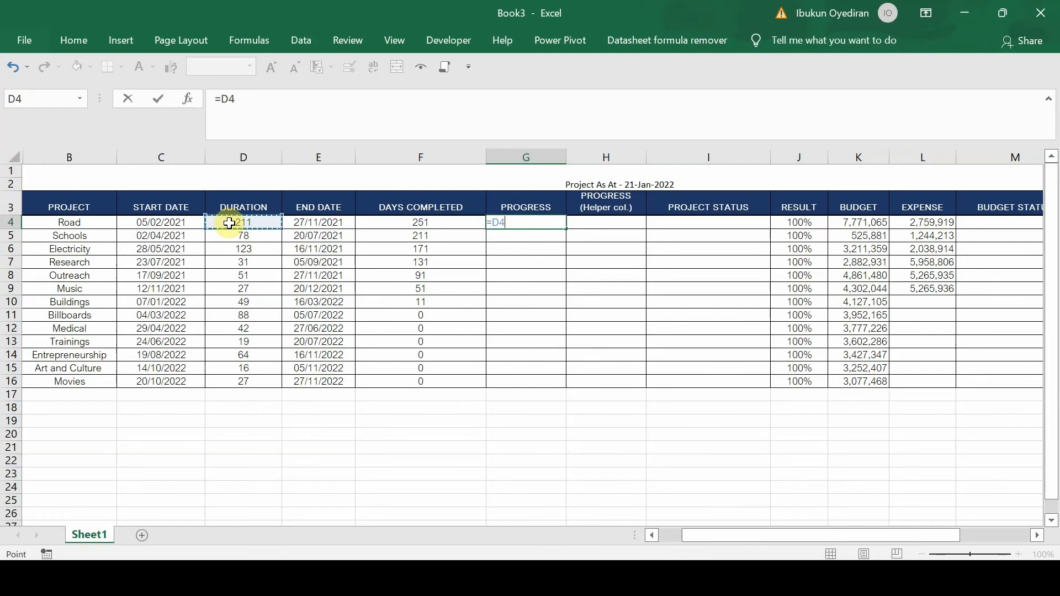
click(384, 228)
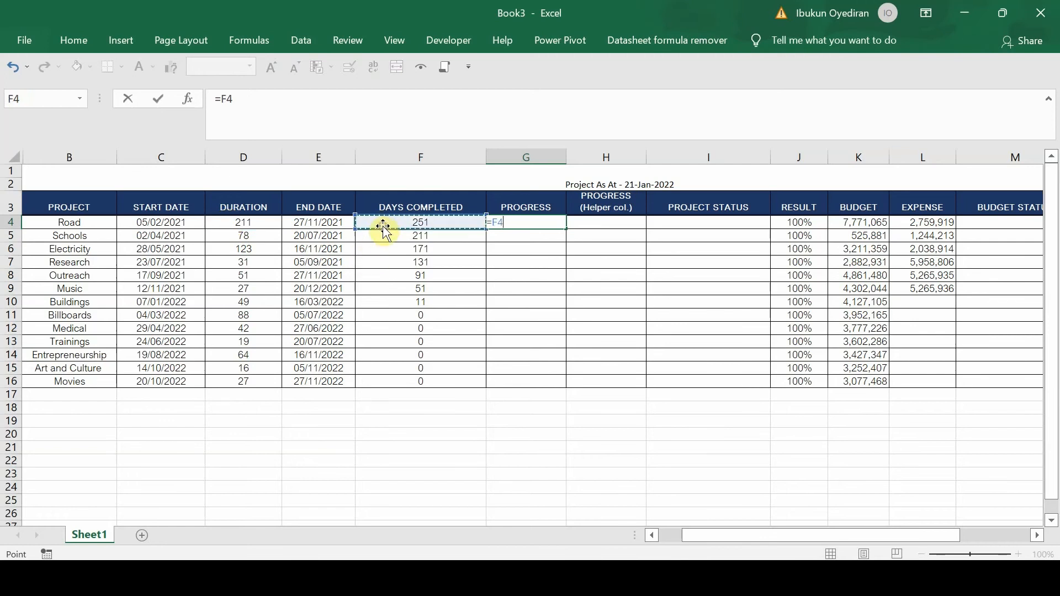
text(/)
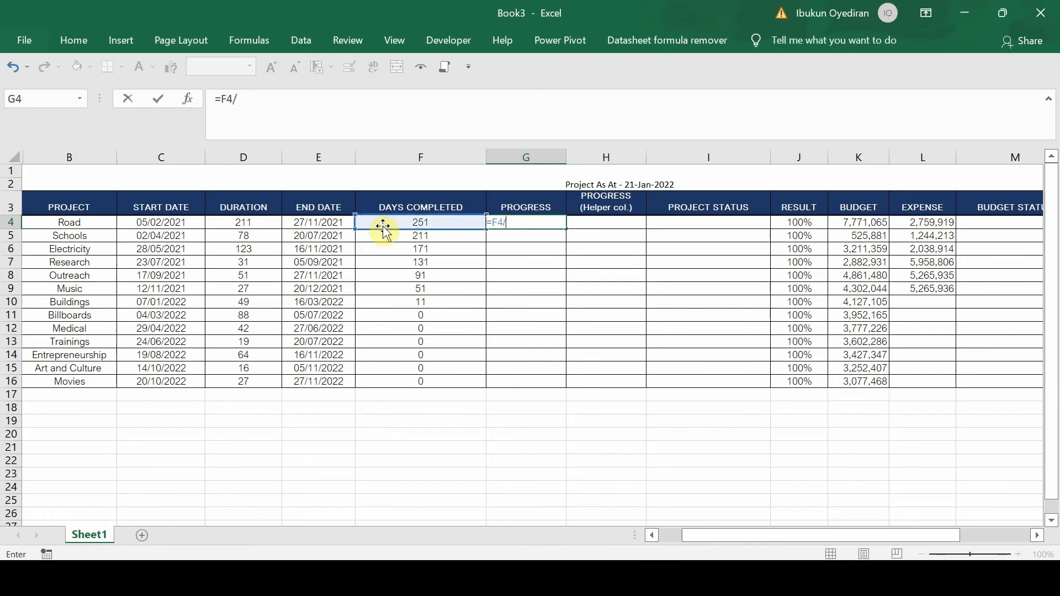
click(251, 223)
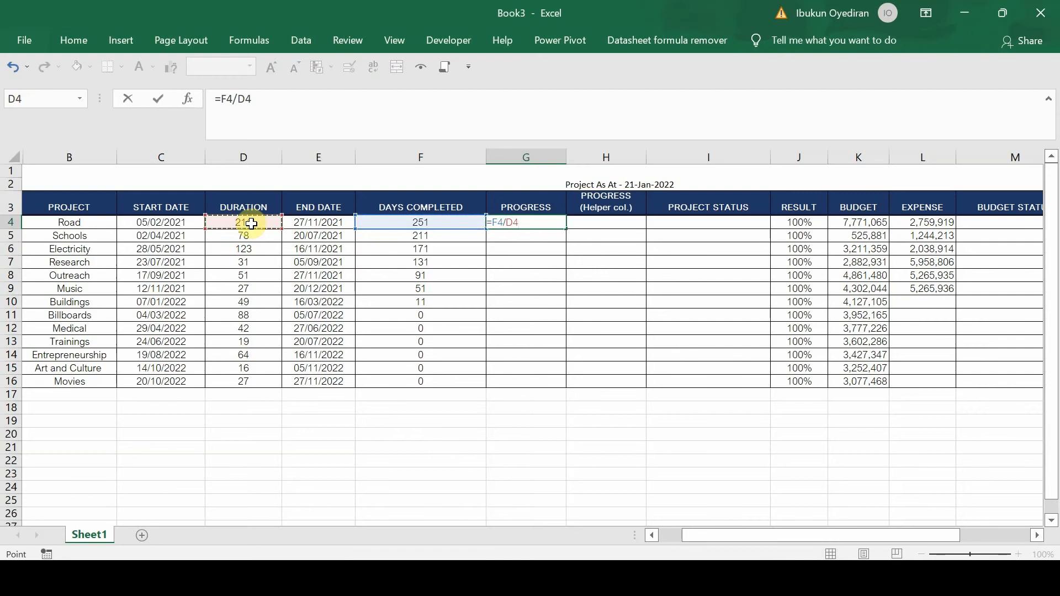
key(Return)
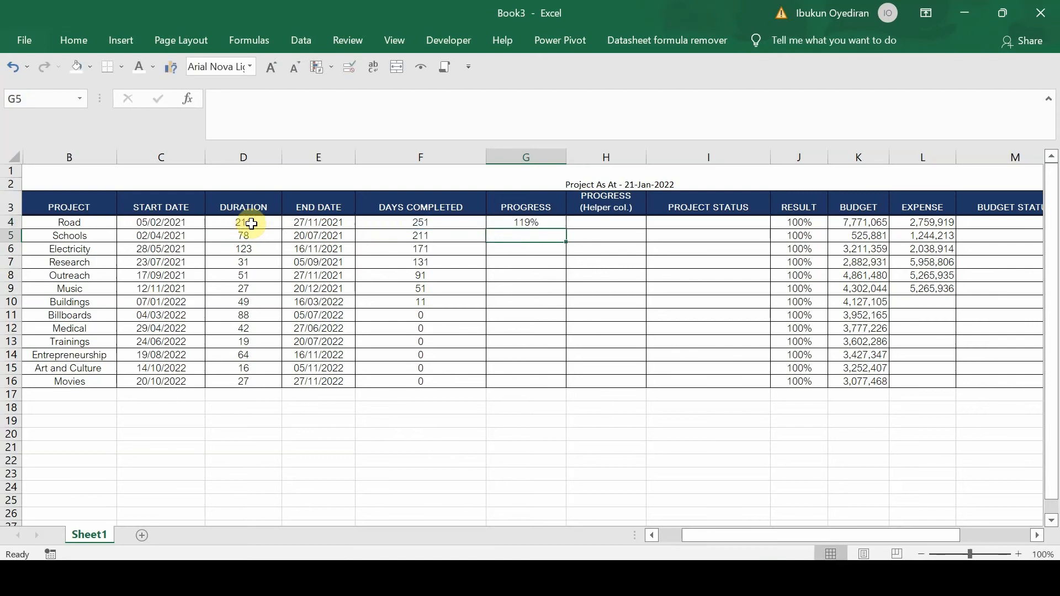
click(547, 221)
double_click(567, 228)
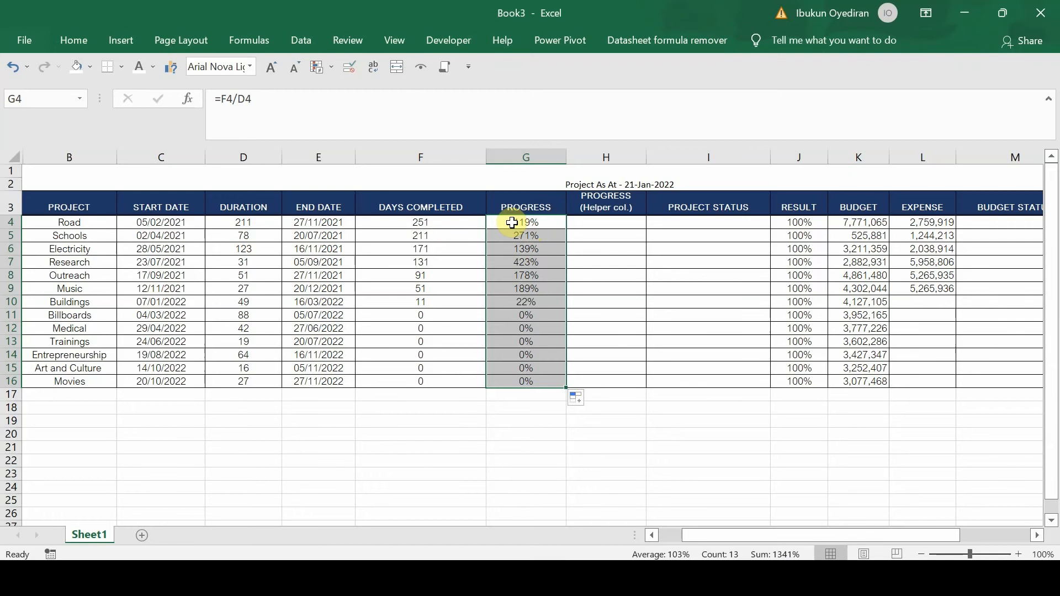
Step: Check the Progress percentages in G4:G7, from the Road project to Research, against the empty helper column
click(512, 223)
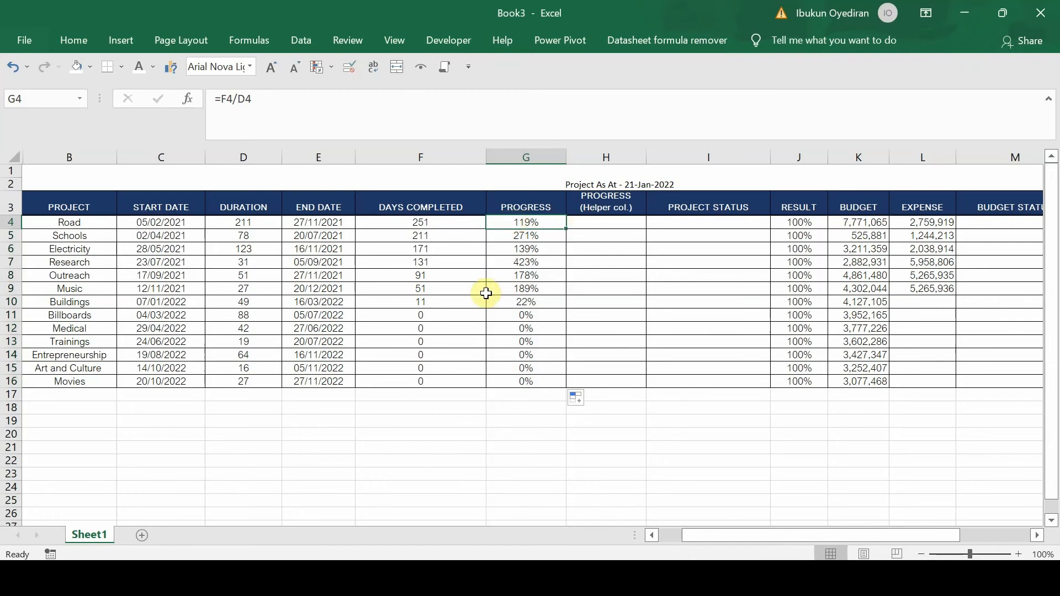
click(534, 235)
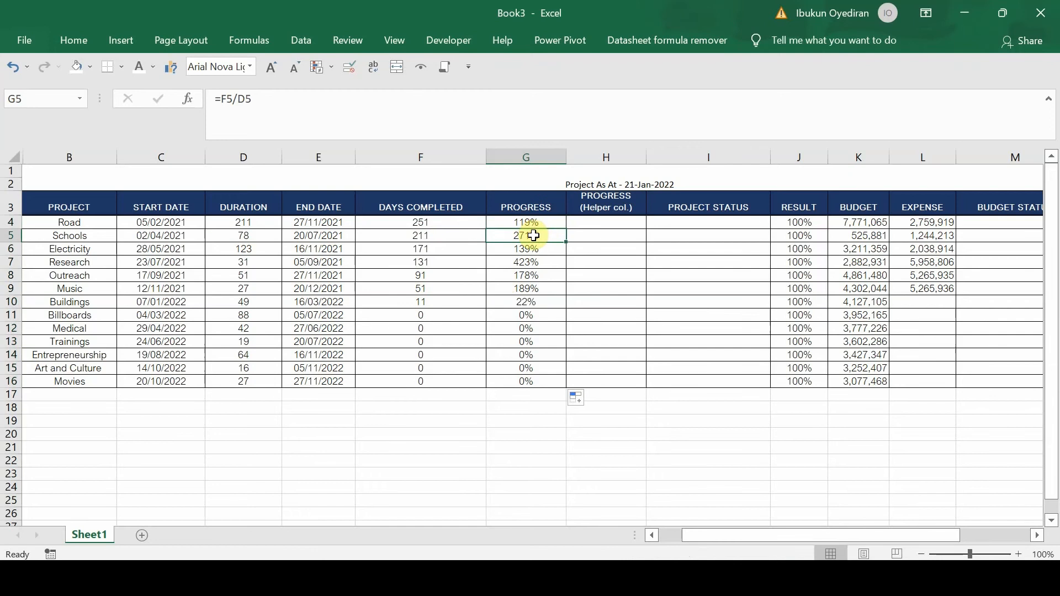
click(531, 249)
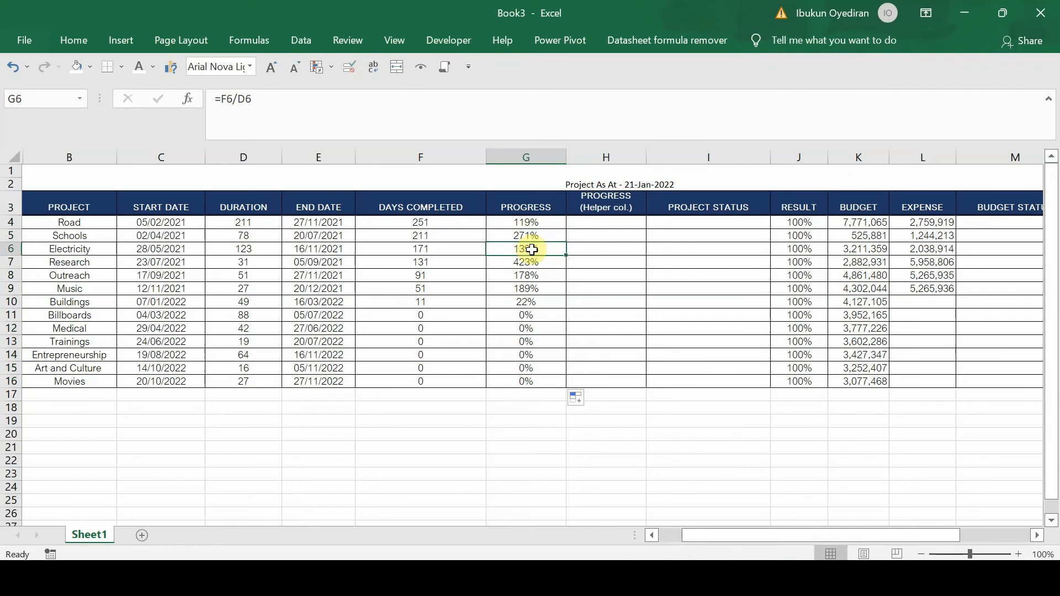
key(Down)
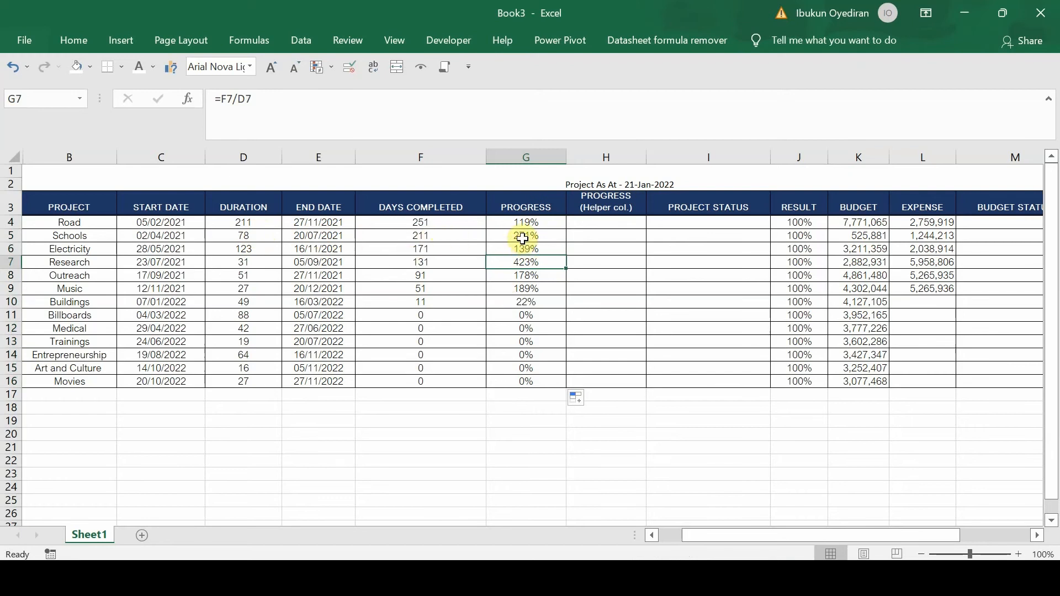
click(599, 220)
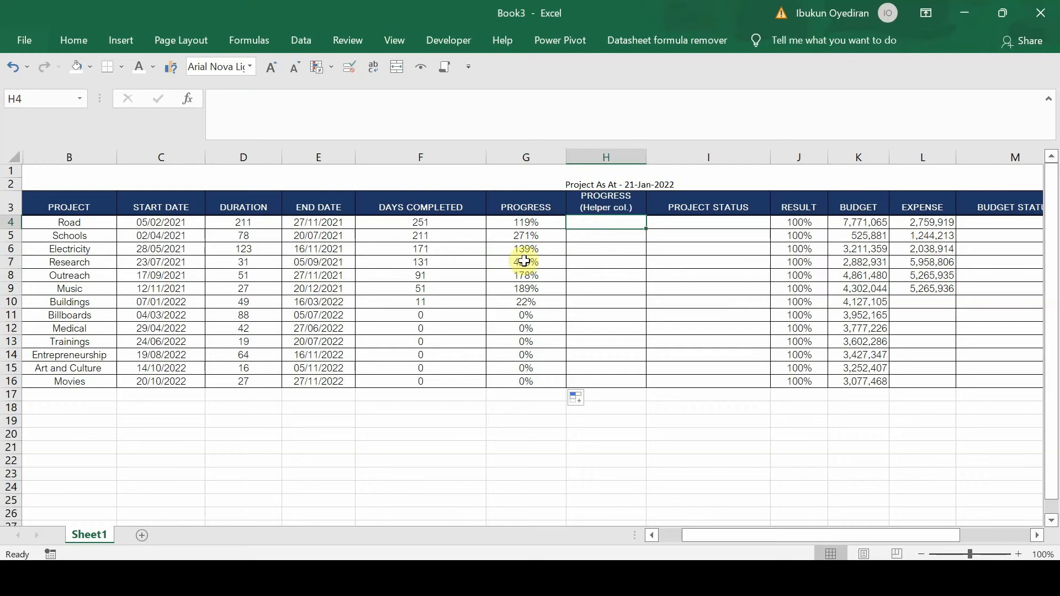
click(533, 221)
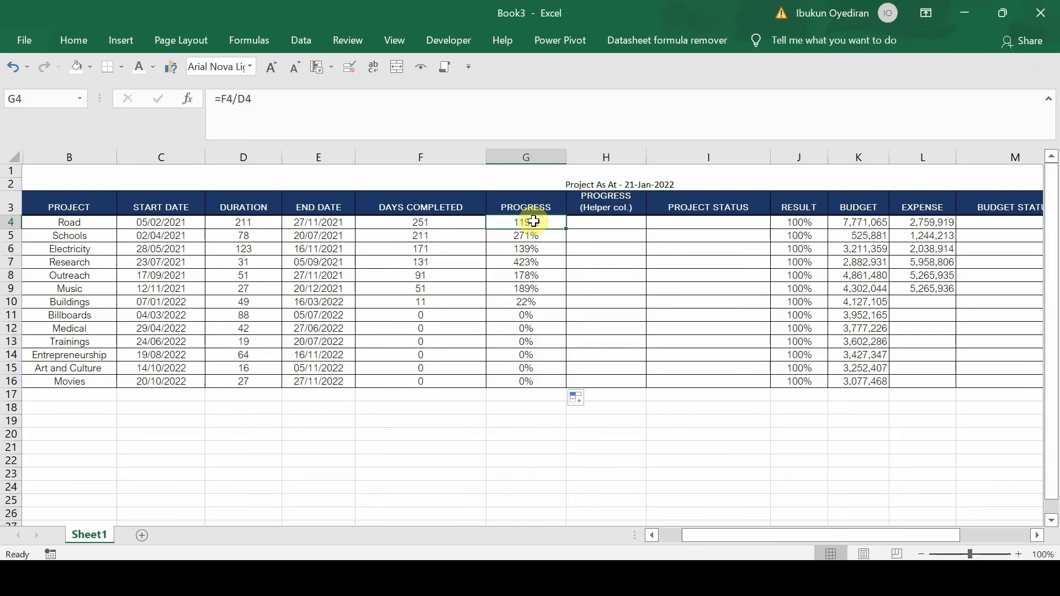
Step: Enter =IF(G4>=1,1,G4) in H4 of the Progress helper column to cap progress at 100%
click(590, 222)
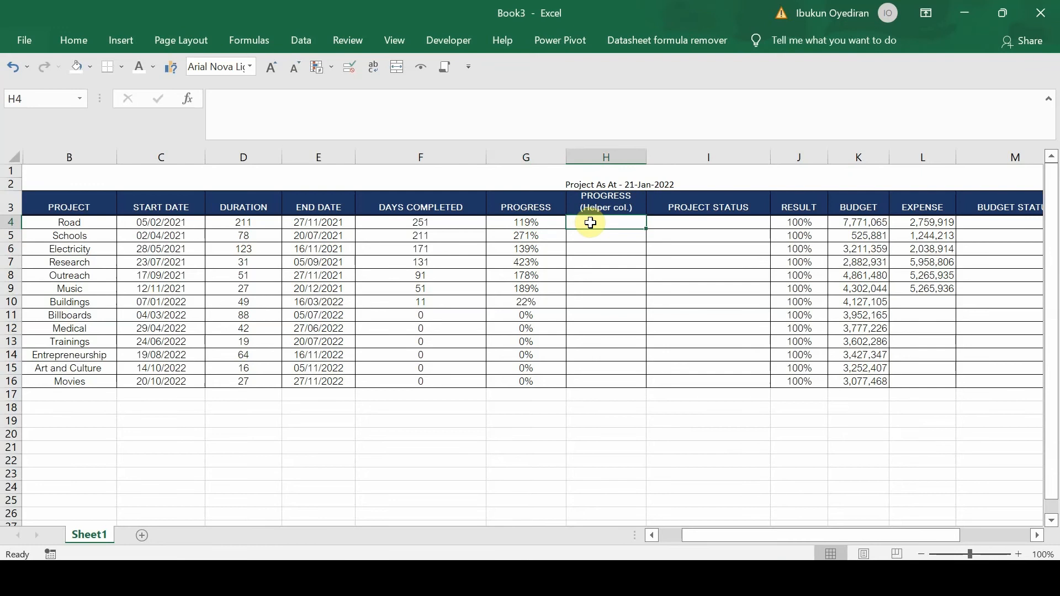
text(=if)
key(Tab)
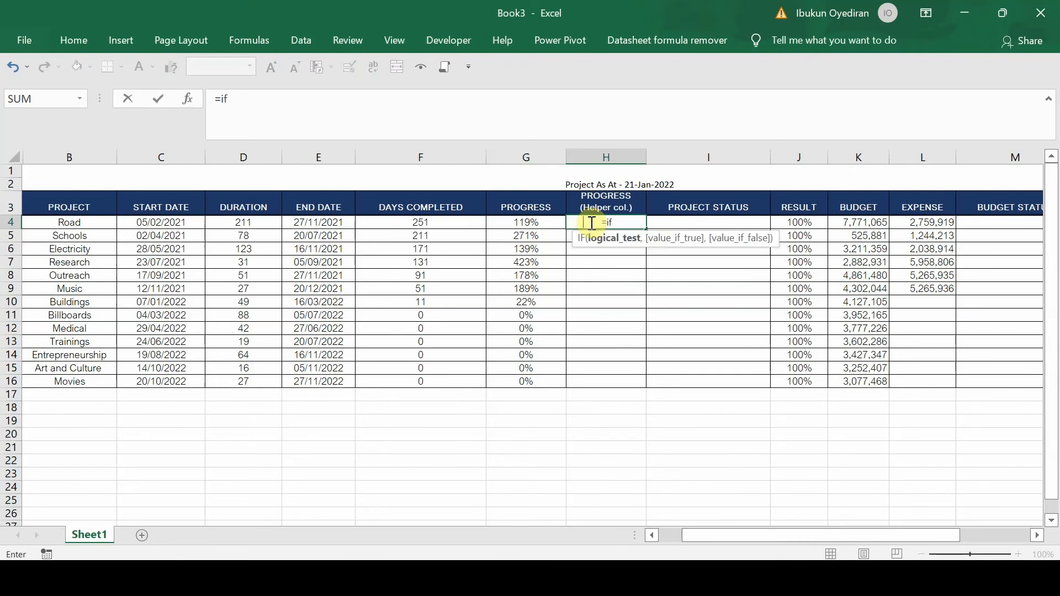
click(522, 225)
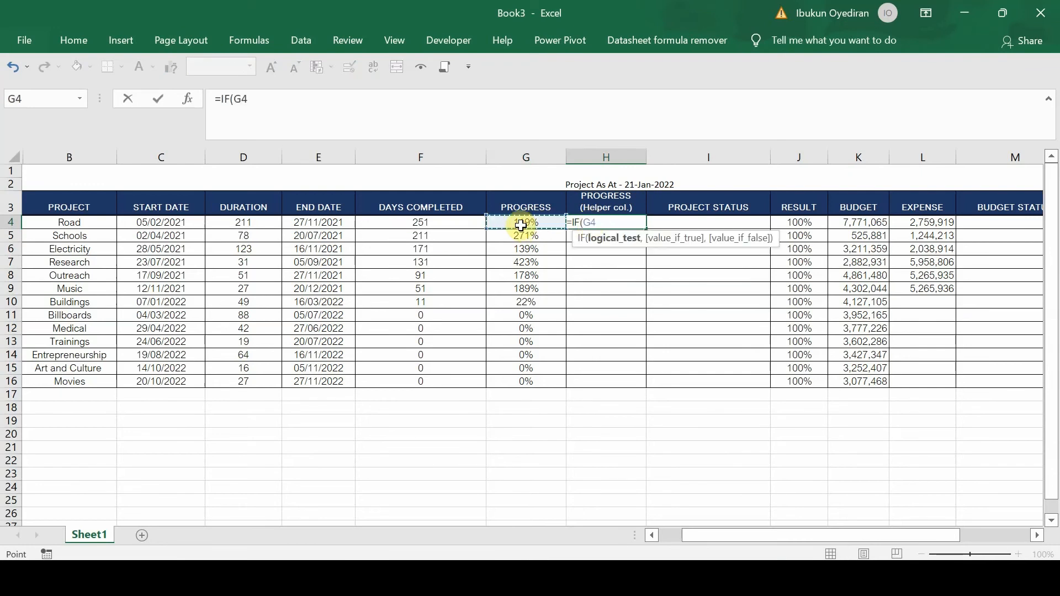
text(.)
text(>)
text(=)
text(1)
text(,1)
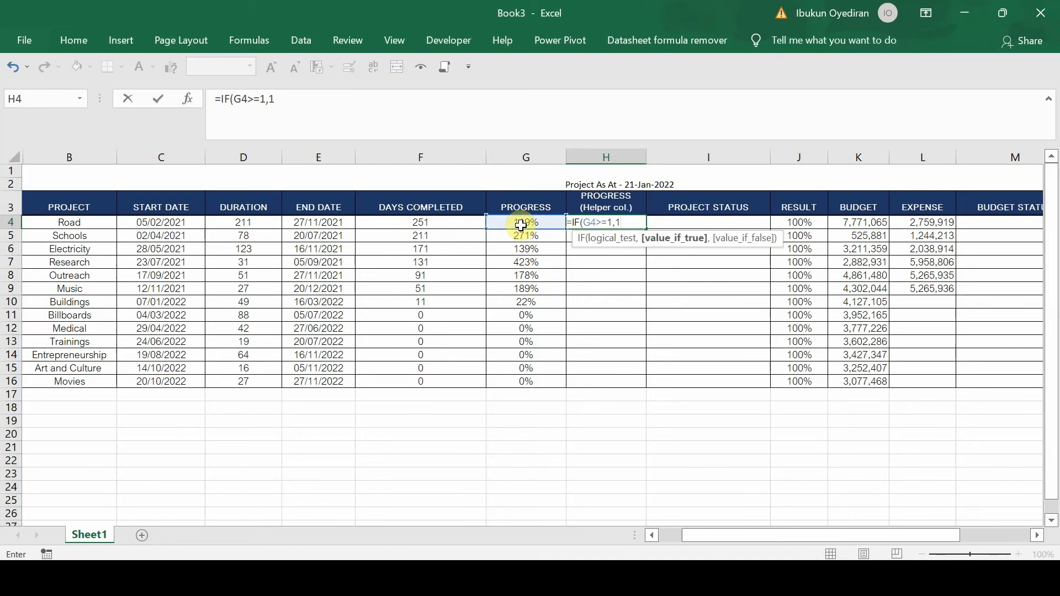
text(,)
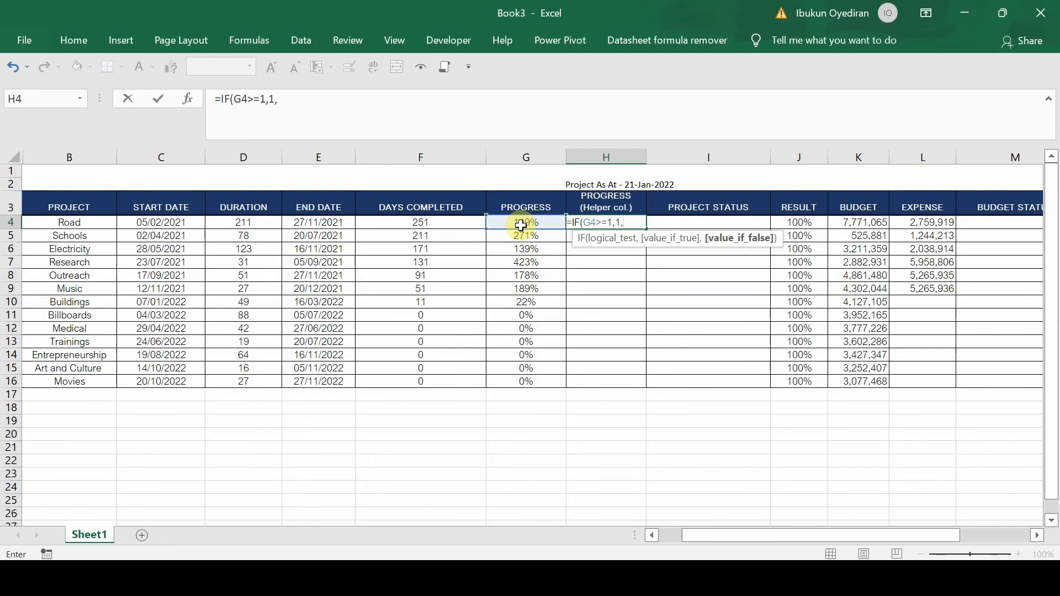
click(524, 224)
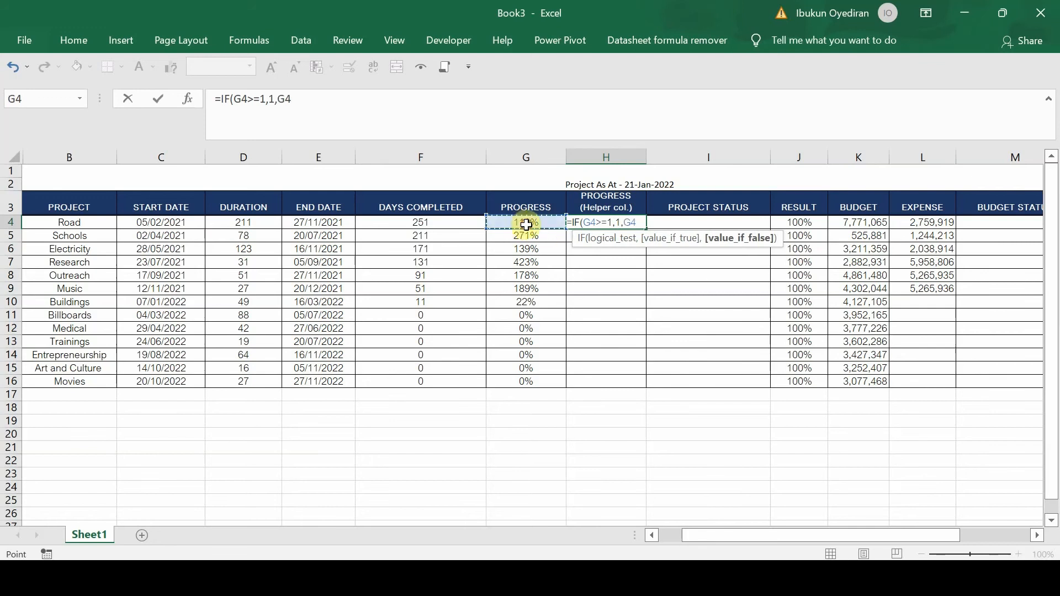
text())
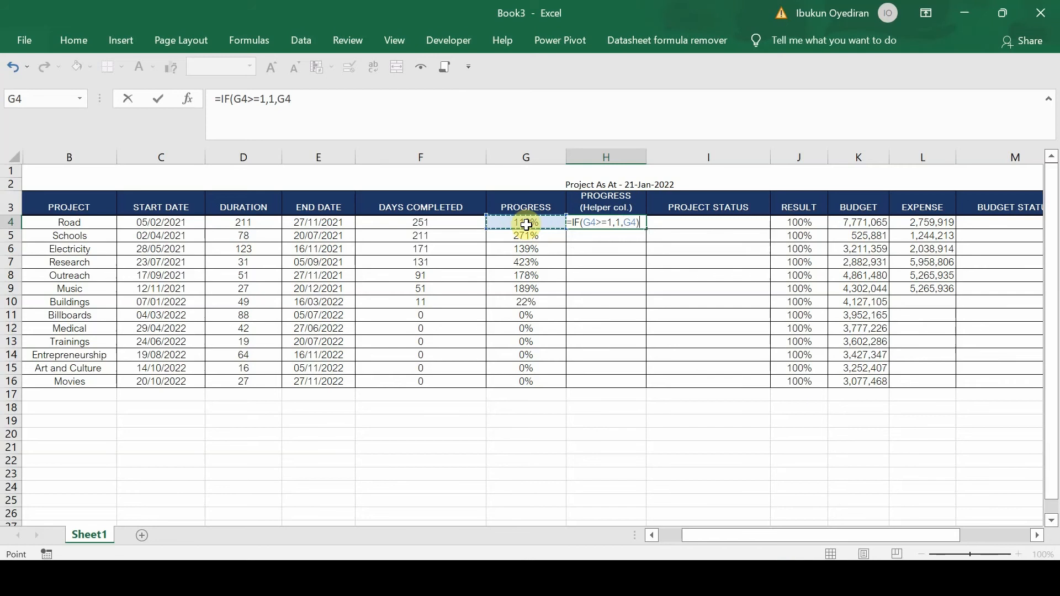
key(Return)
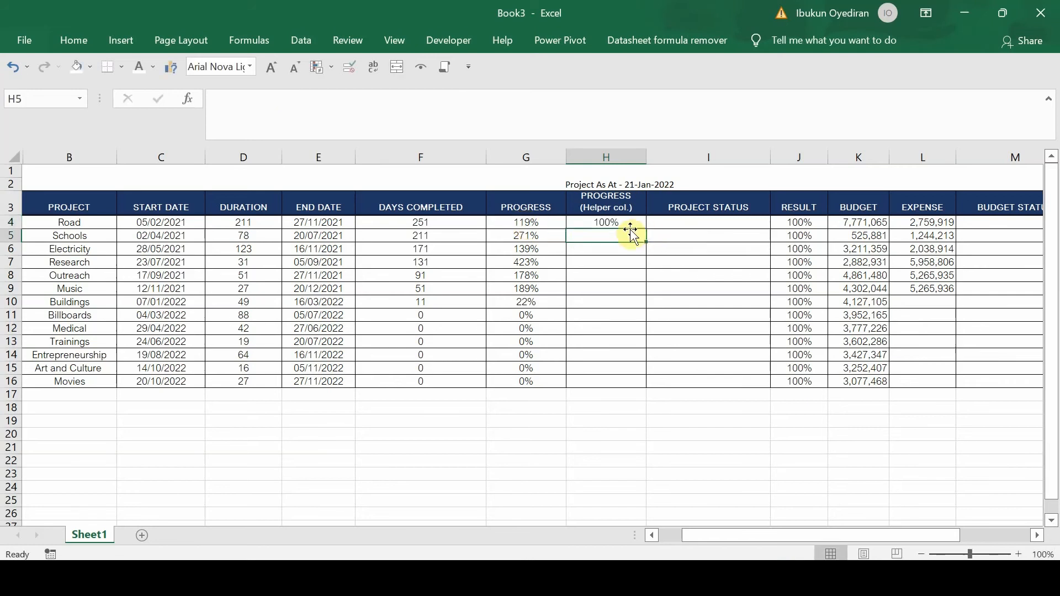
Step: Fill the H4 formula down the Progress helper column through row 16 and check the first two rows
click(626, 224)
double_click(646, 229)
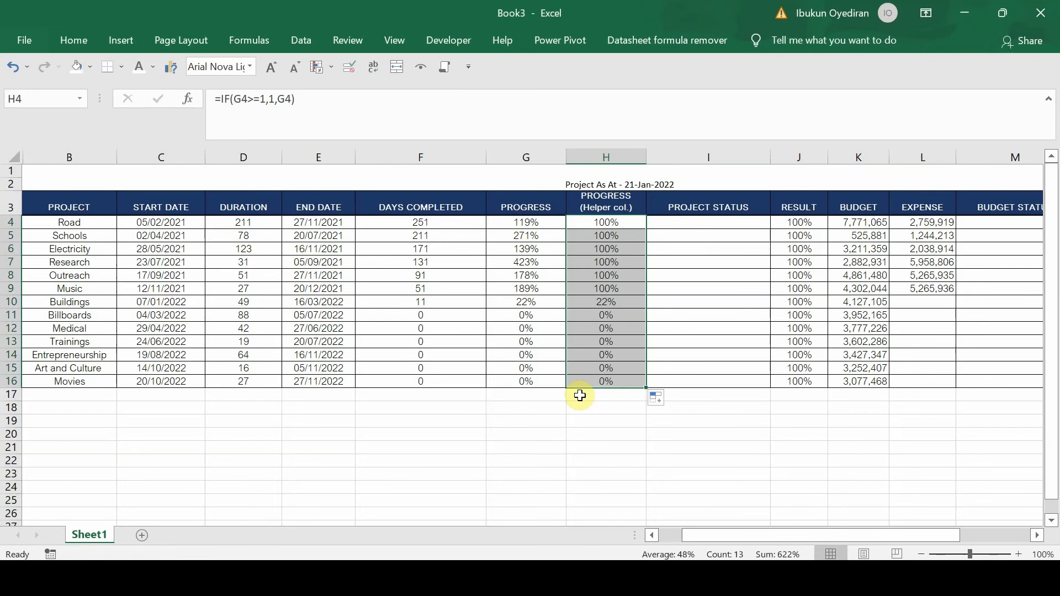
click(597, 236)
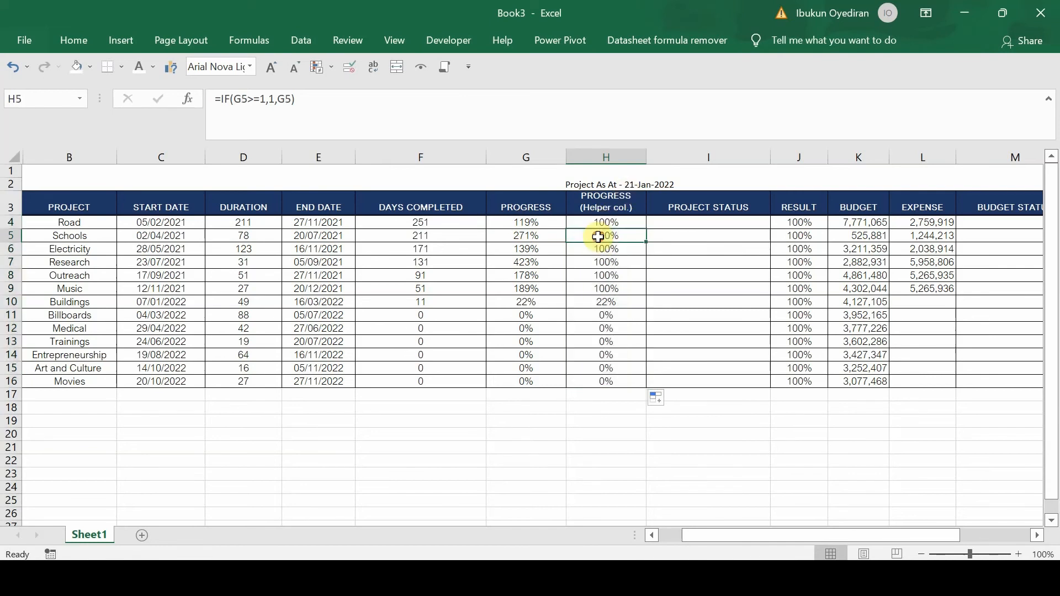
click(599, 223)
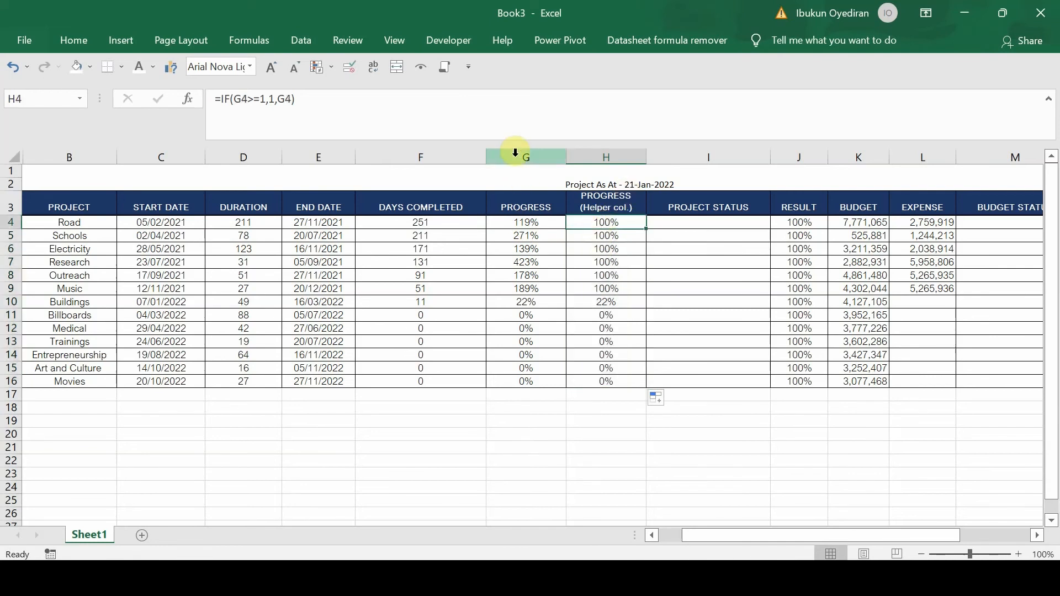
Step: Hide column G, which holds the uncapped Progress values
click(515, 152)
right_click(516, 155)
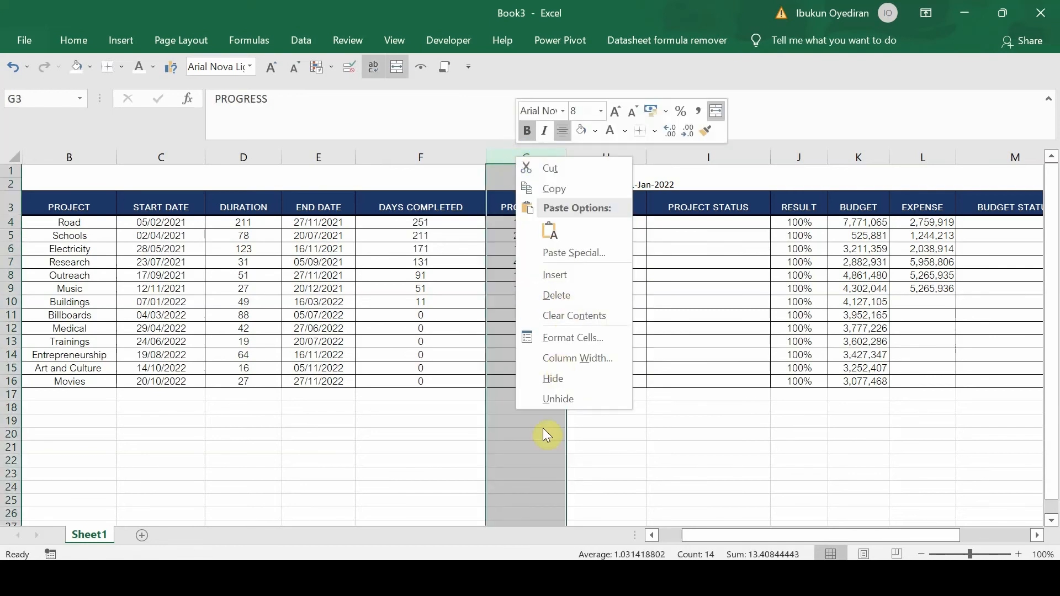
click(552, 378)
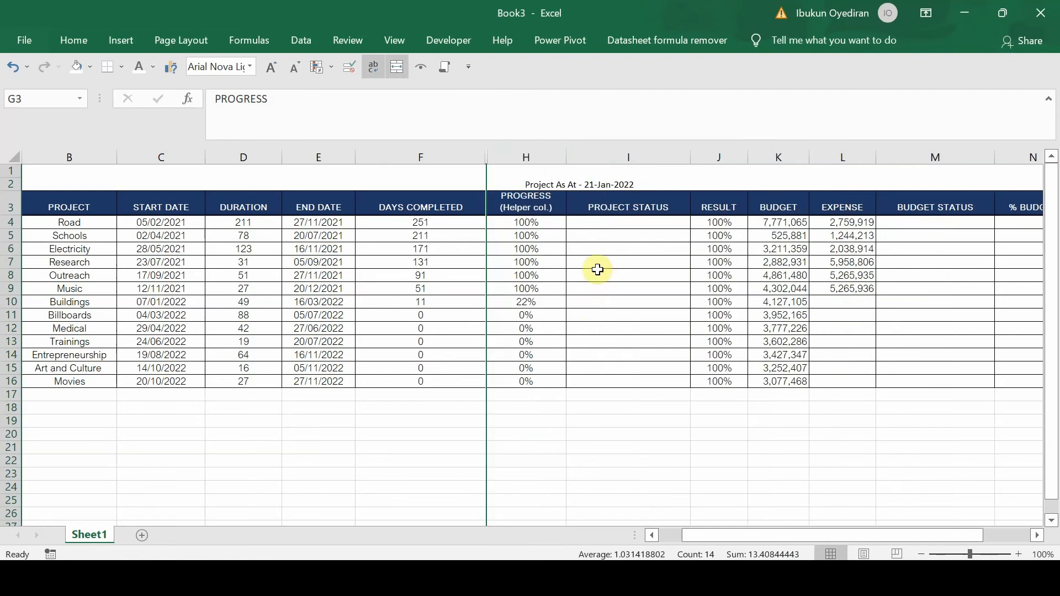
Step: Start the Project Status formula in I4 with =IF(H4>=1,"Completed", so fully progressed projects are labelled as completed
click(603, 221)
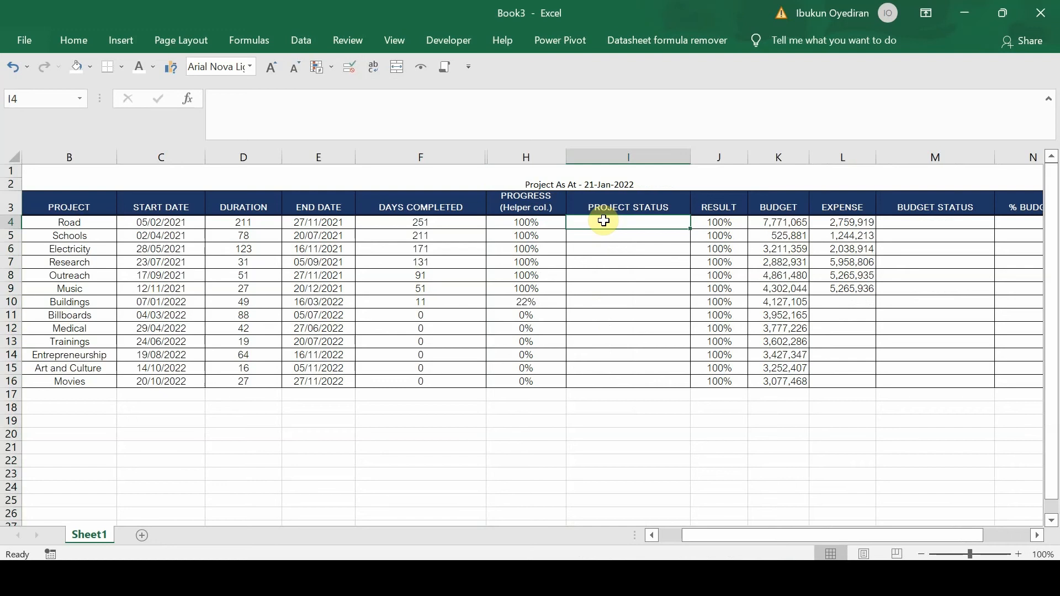
text(=)
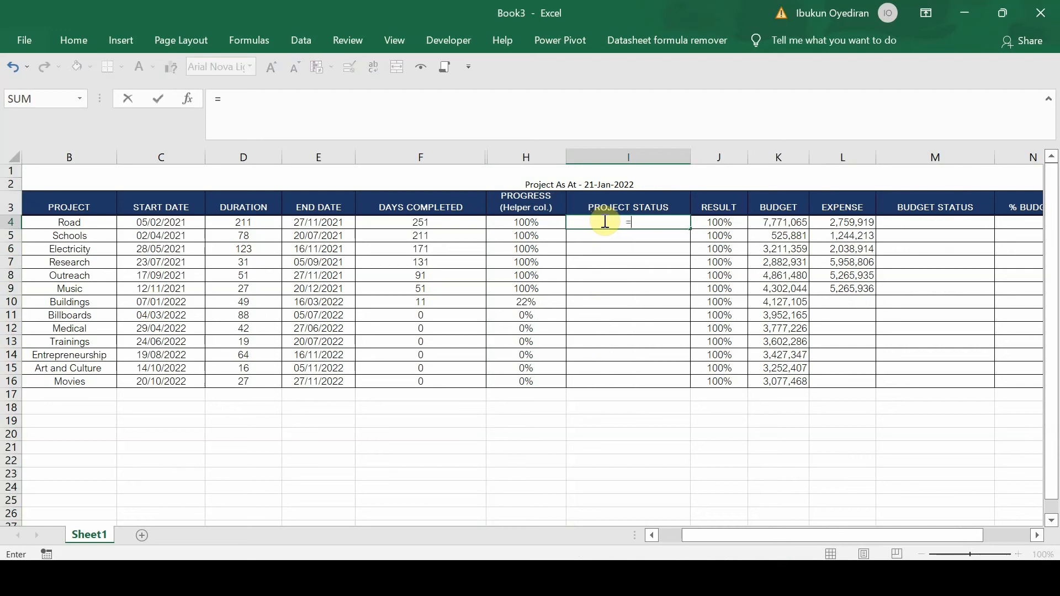
text(if)
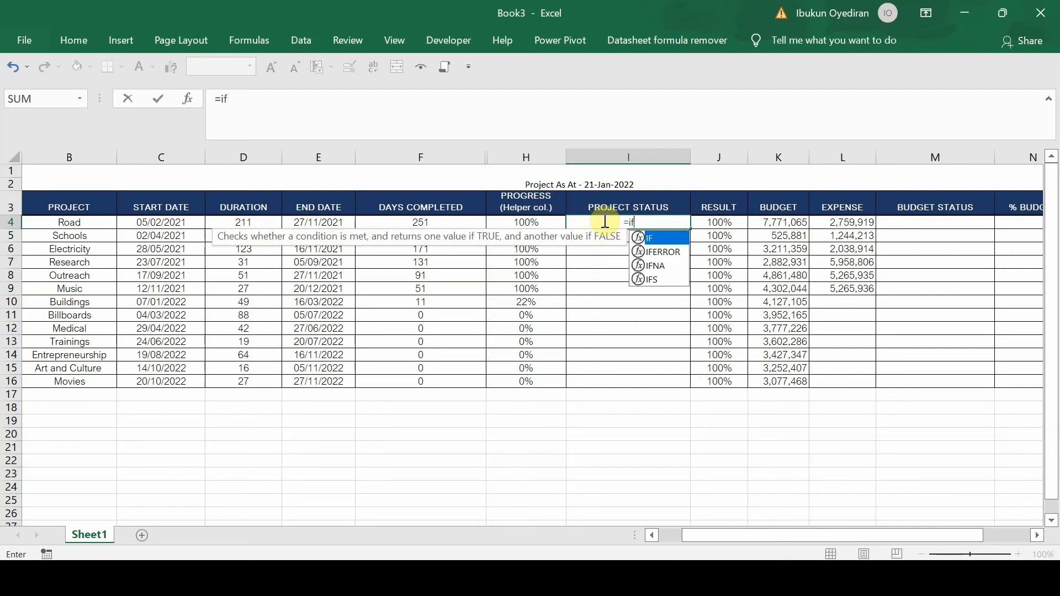
key(Tab)
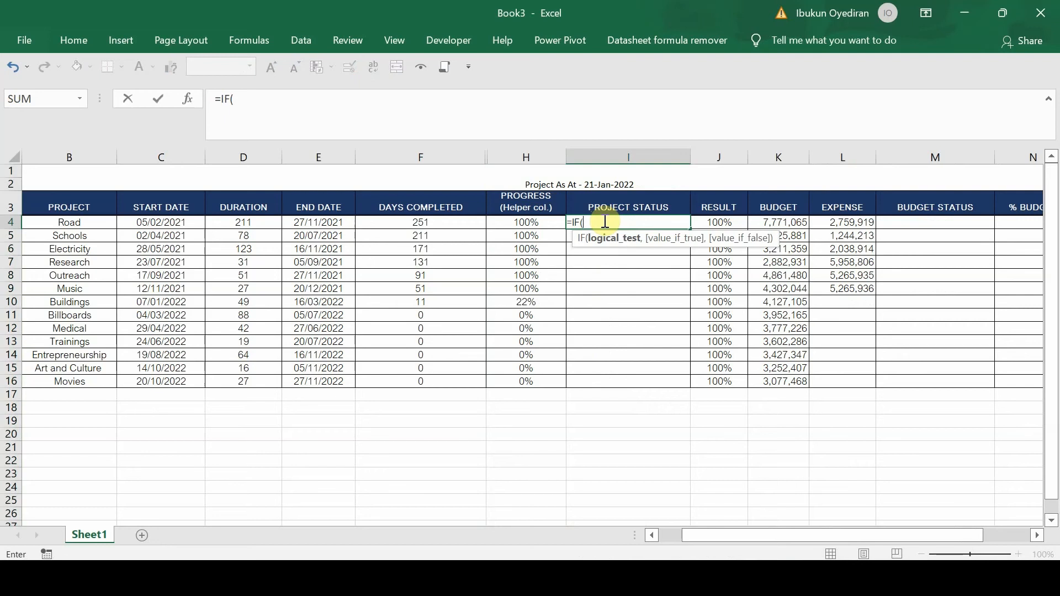
click(535, 221)
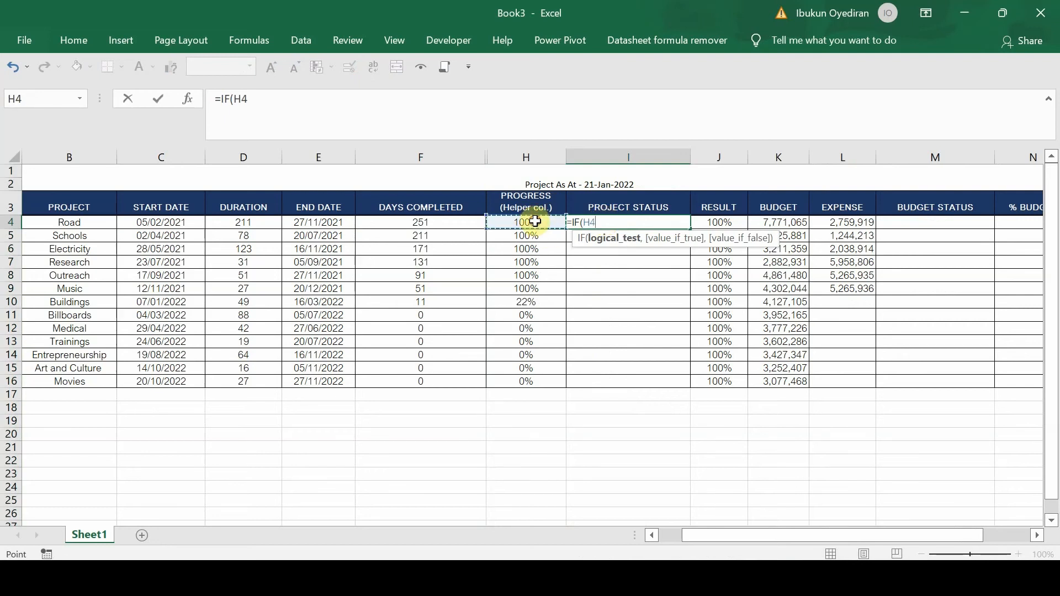
text(>)
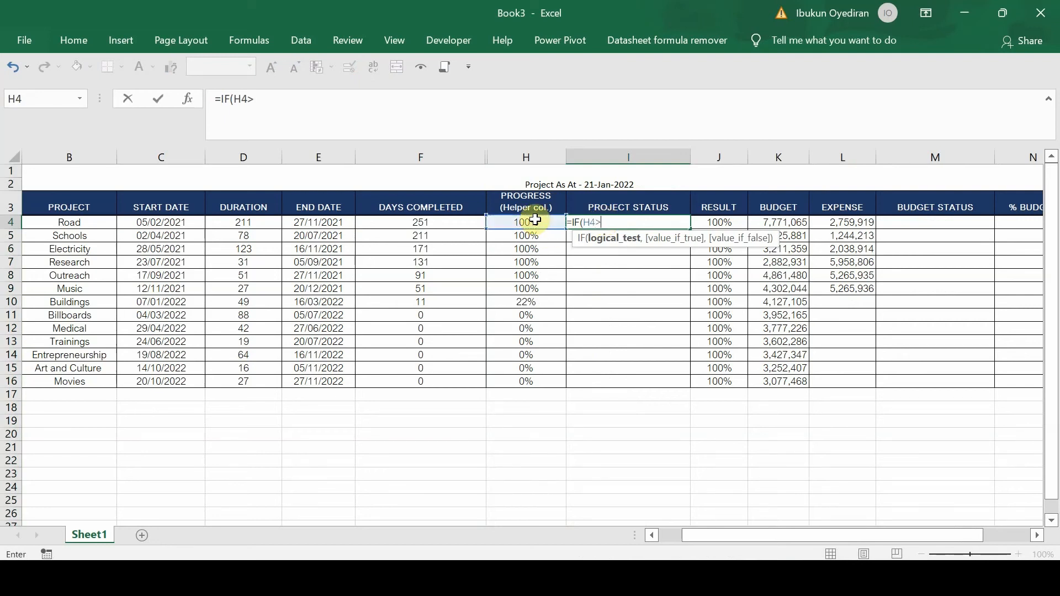
text(=1,)
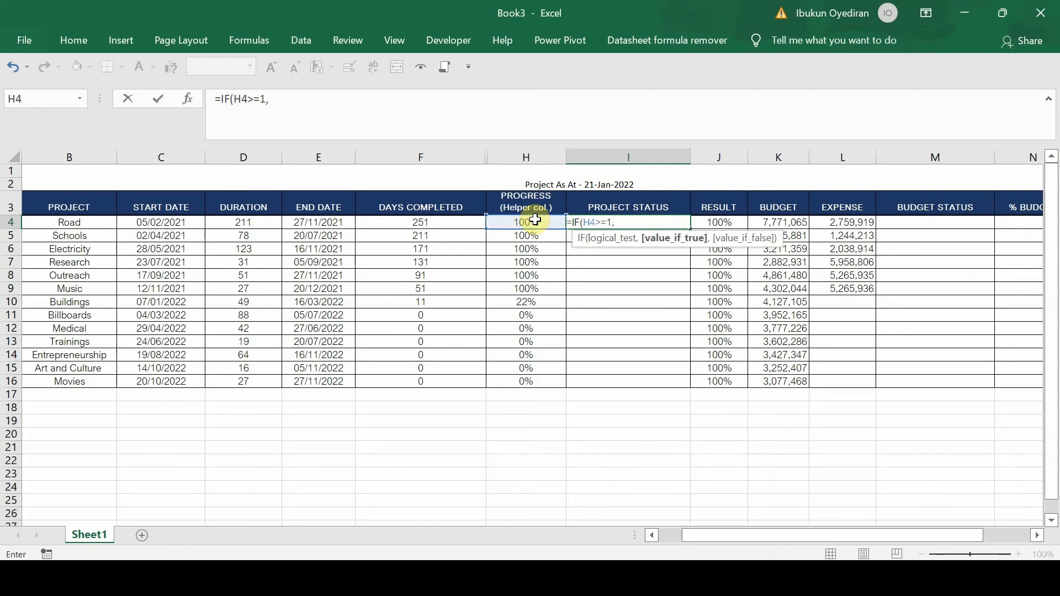
text("com)
key(BackSpace)
key(BackSpace)
key(BackSpace)
text(Completed)
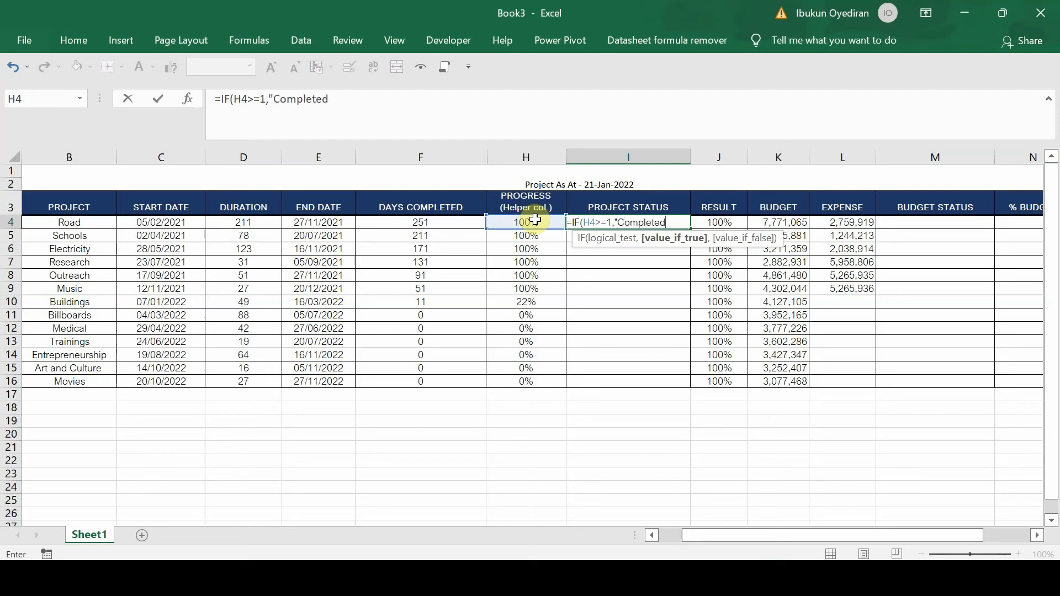
text(",)
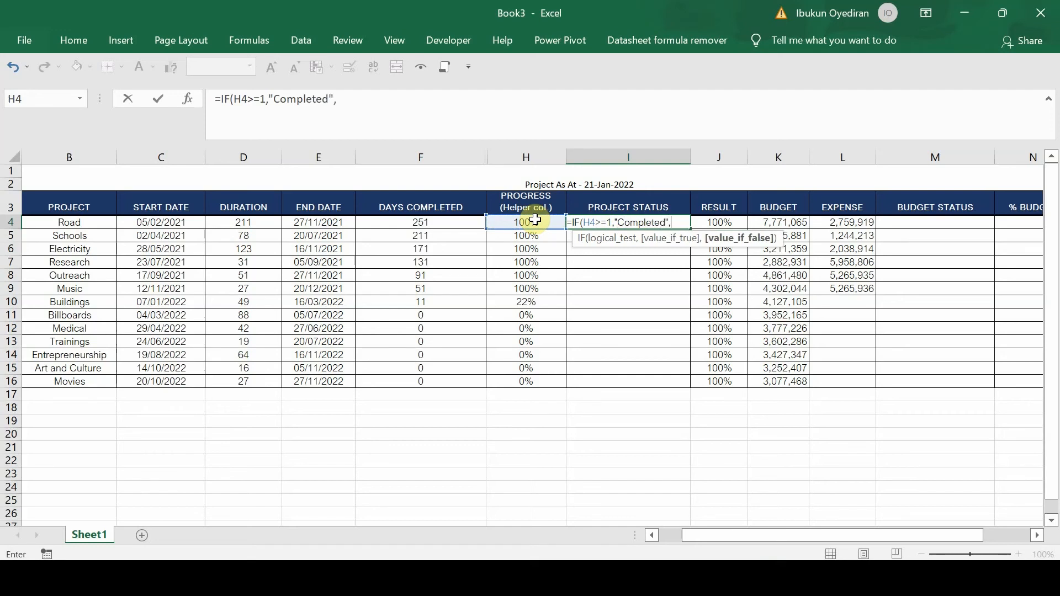
Step: Add a nested IF with an AND test on H4 as the value-if-false argument of the I4 formula
text(if)
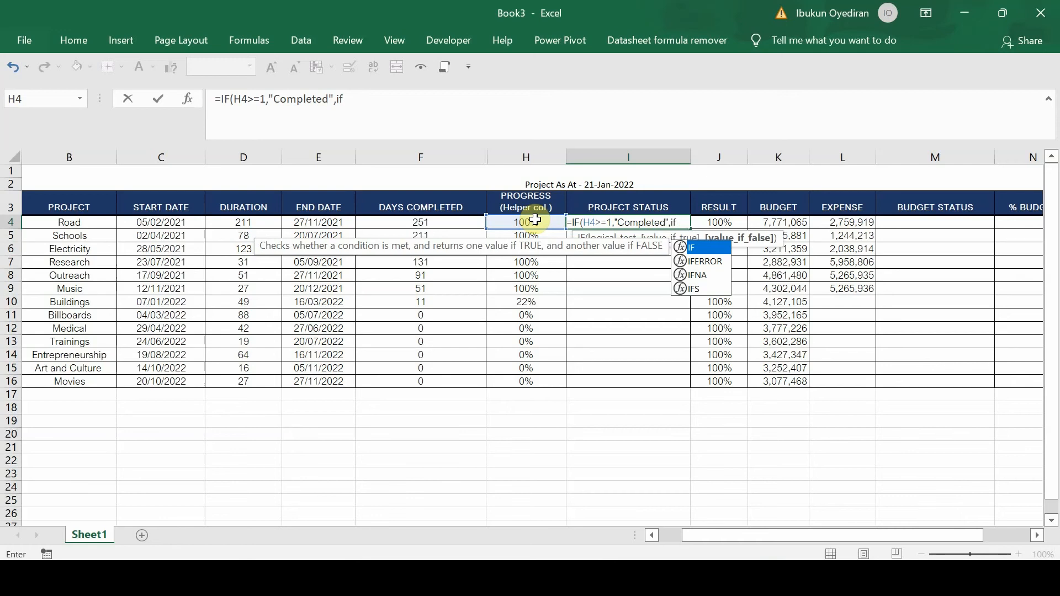
text(()
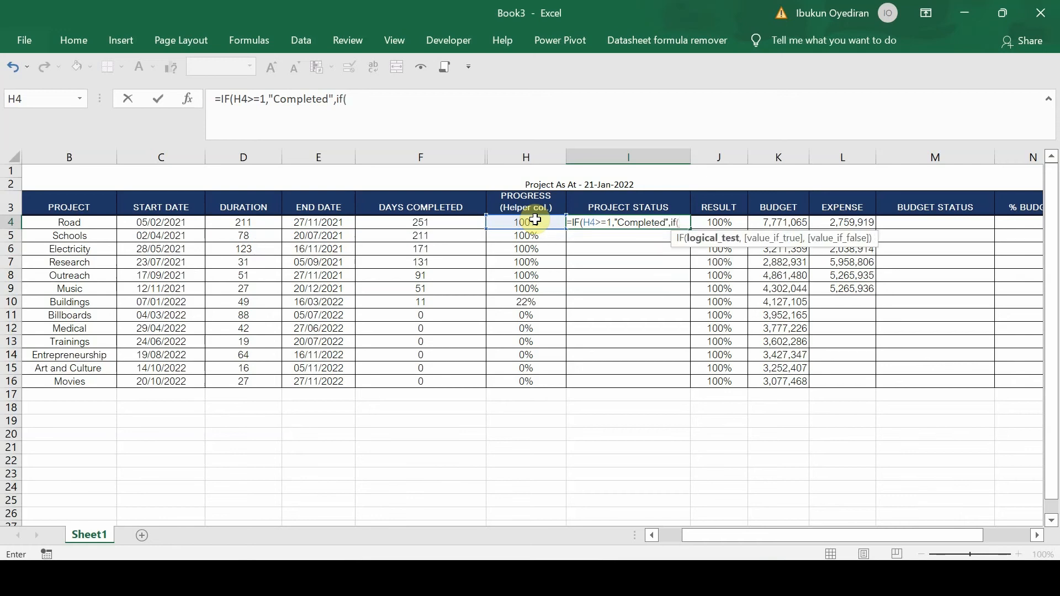
text(and)
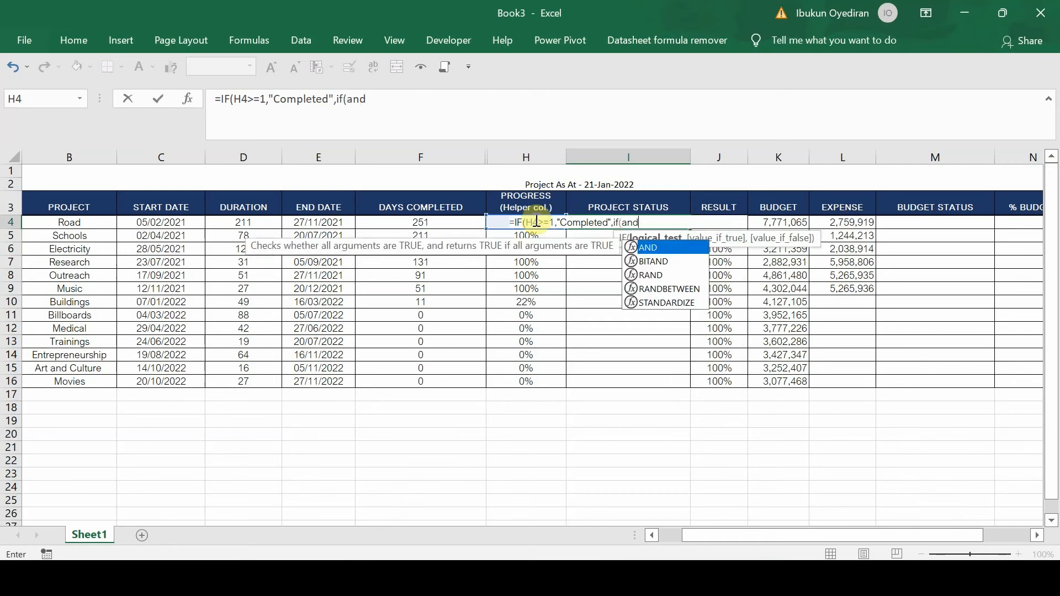
key(Tab)
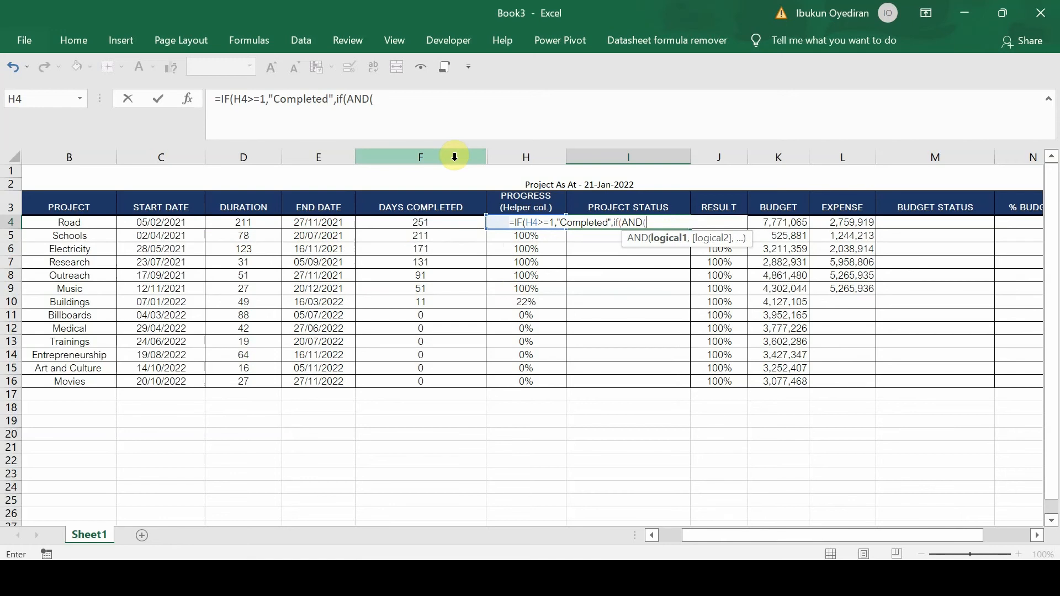
text(h4)
key(Return)
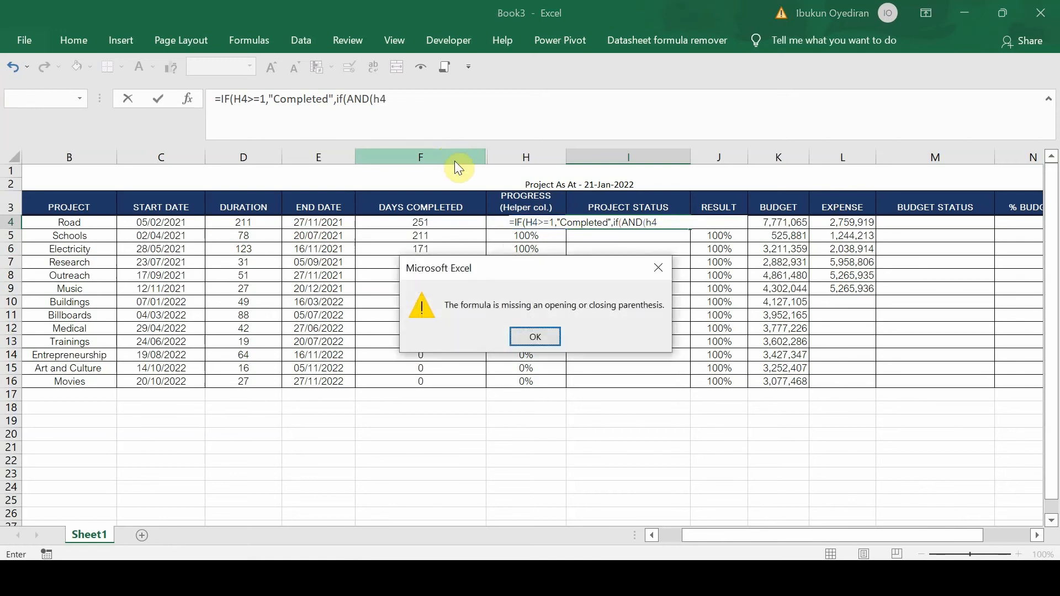
click(554, 336)
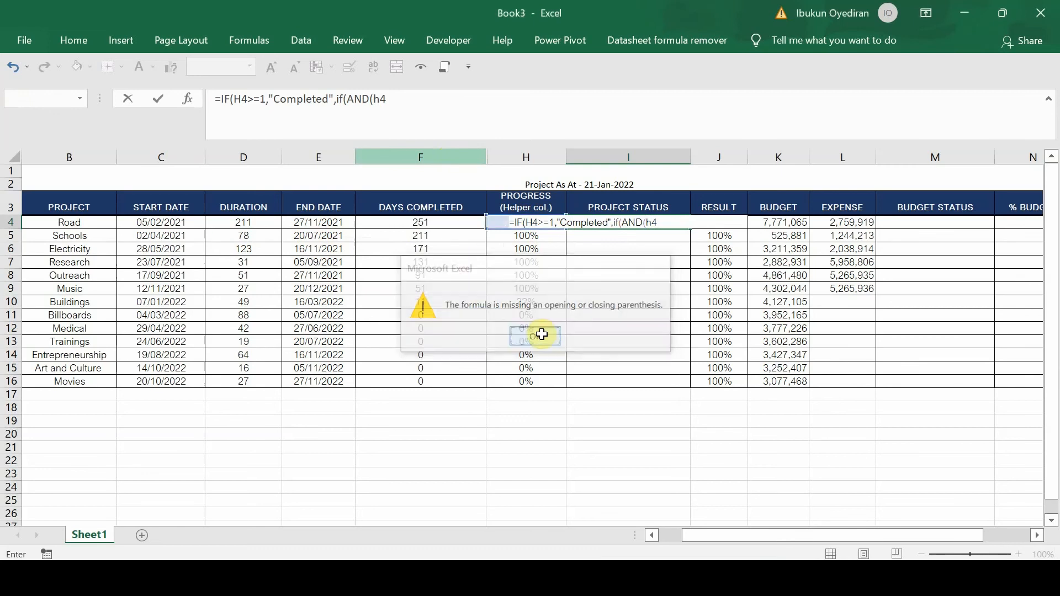
click(383, 98)
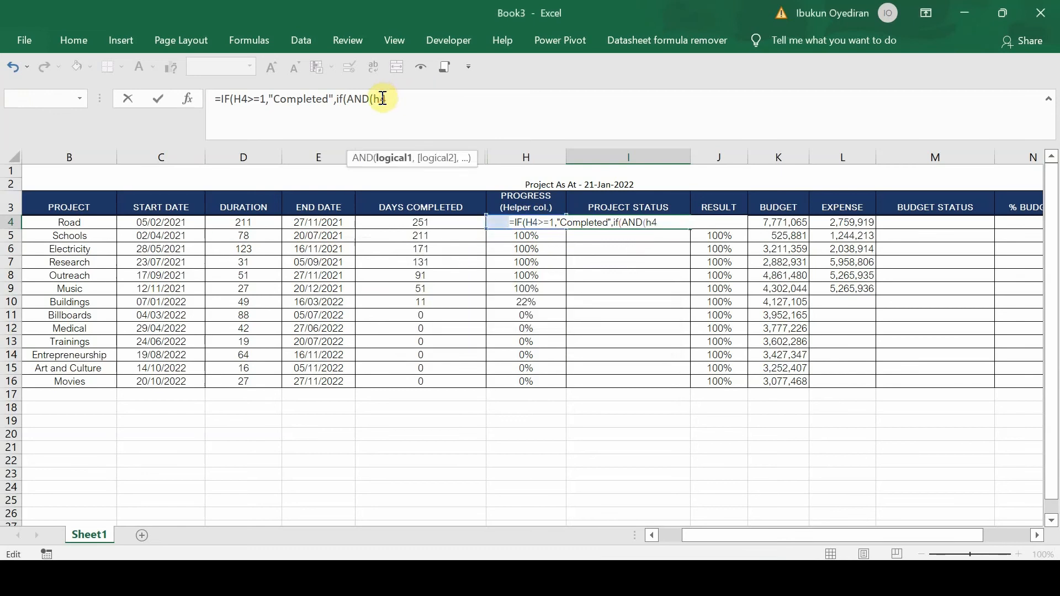
key(BackSpace)
text(h)
key(BackSpace)
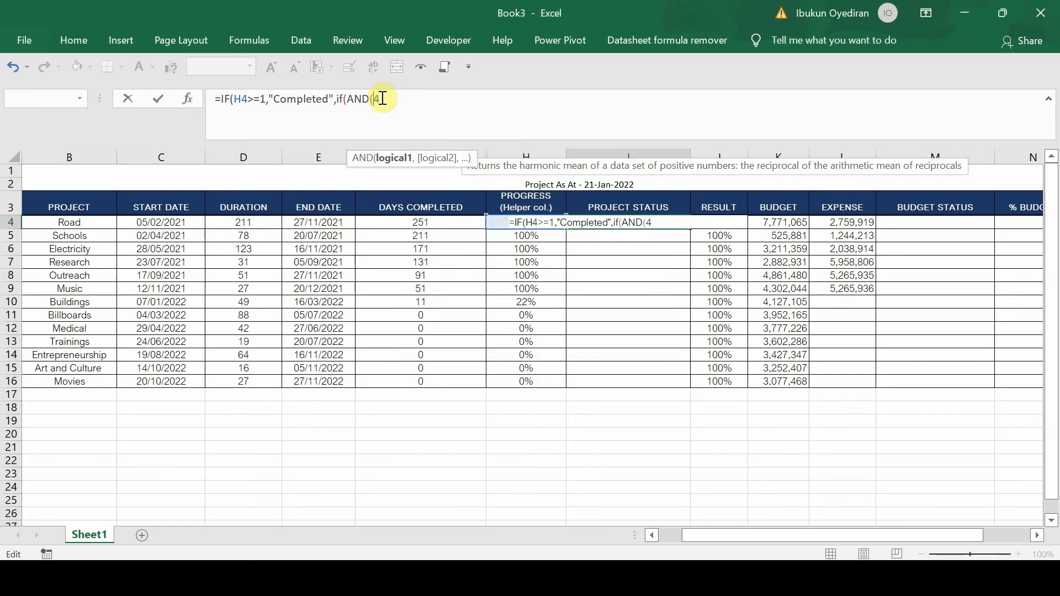
text(H4)
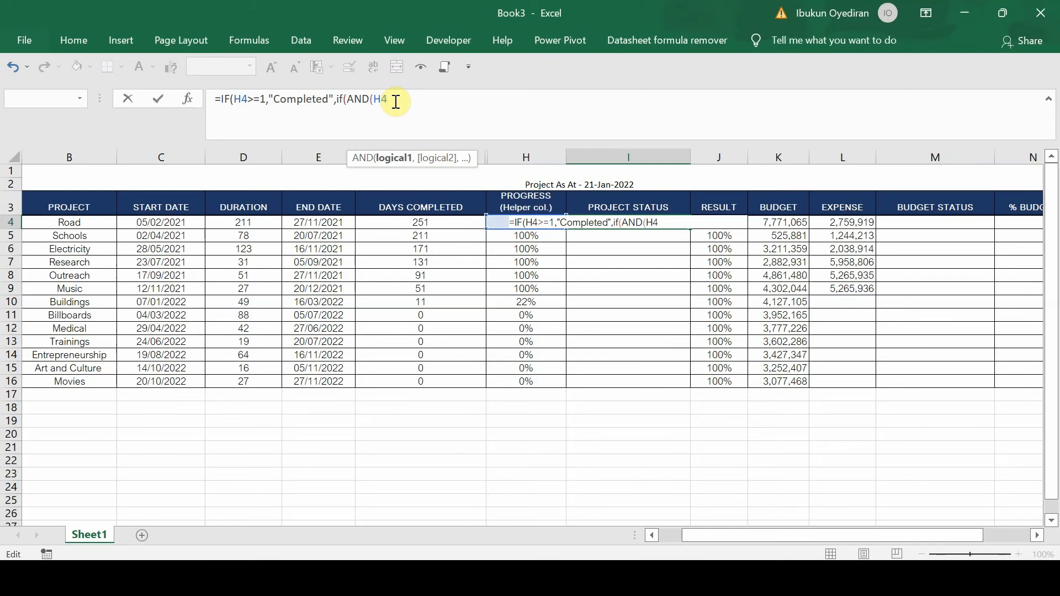
Step: Complete the nested AND test in I4 as H4<1,H4>0 and return "In-Progress" when it is true
text(,<)
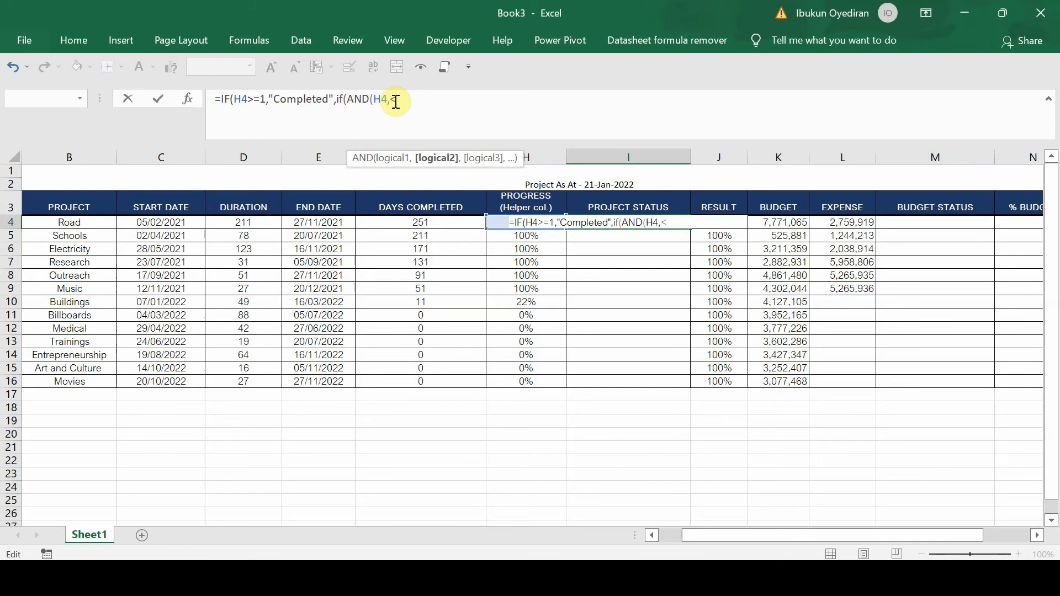
key(BackSpace)
text(<1)
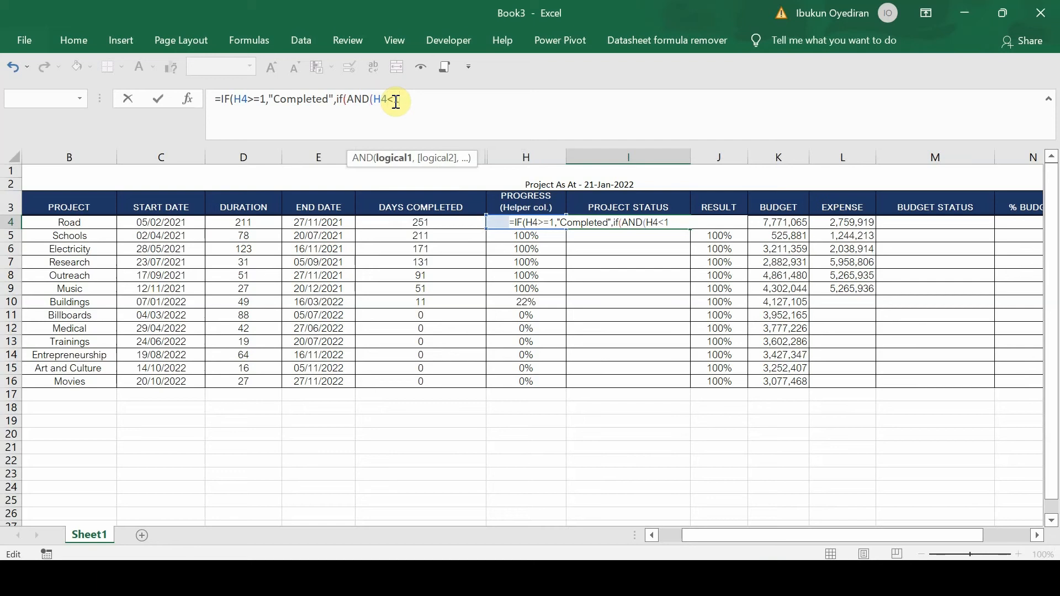
text(,)
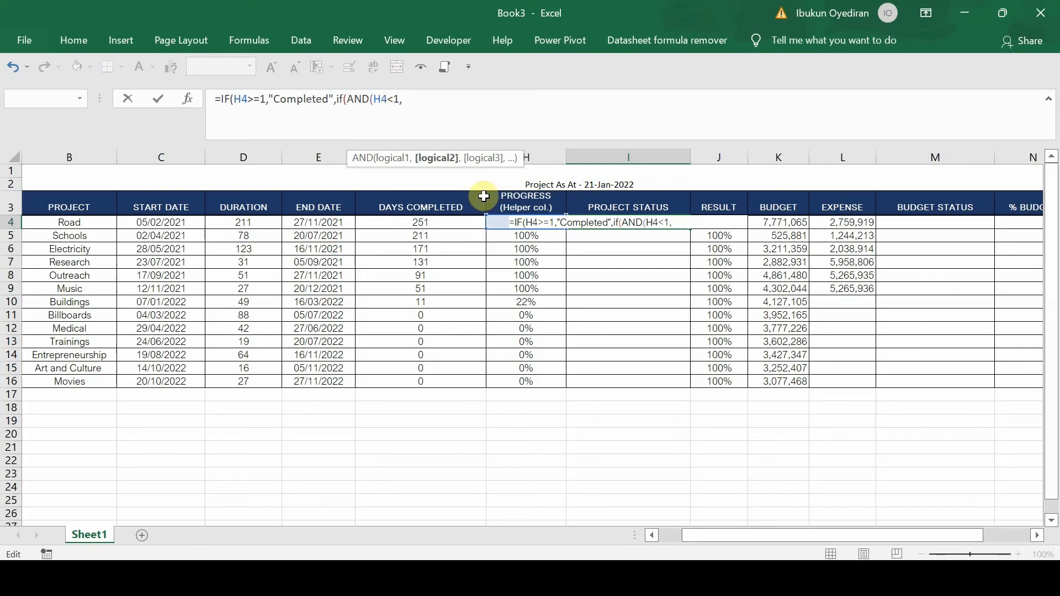
text(H4>0),"In )
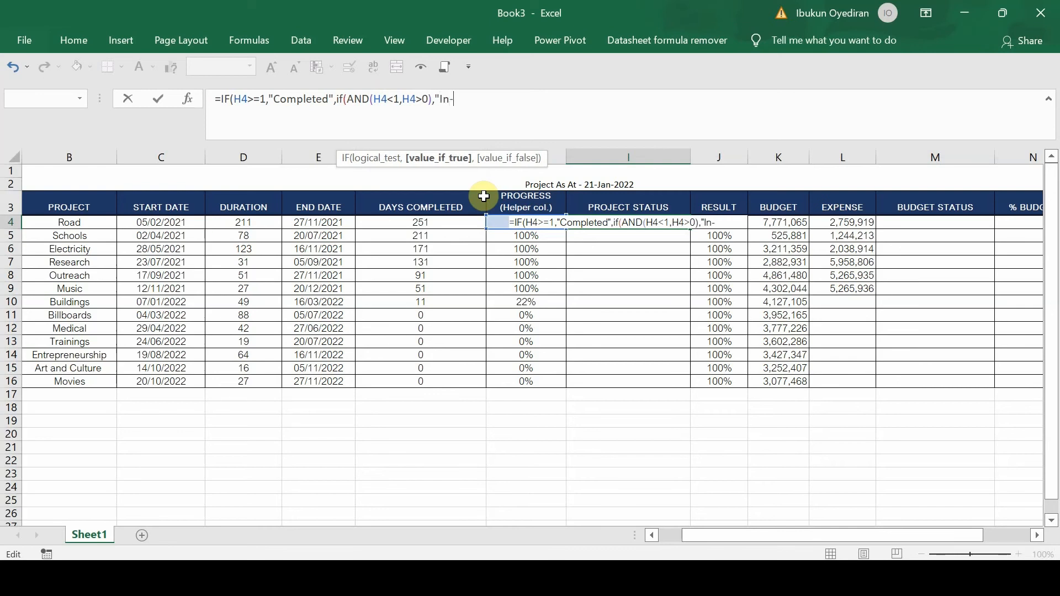
text(-Progress)
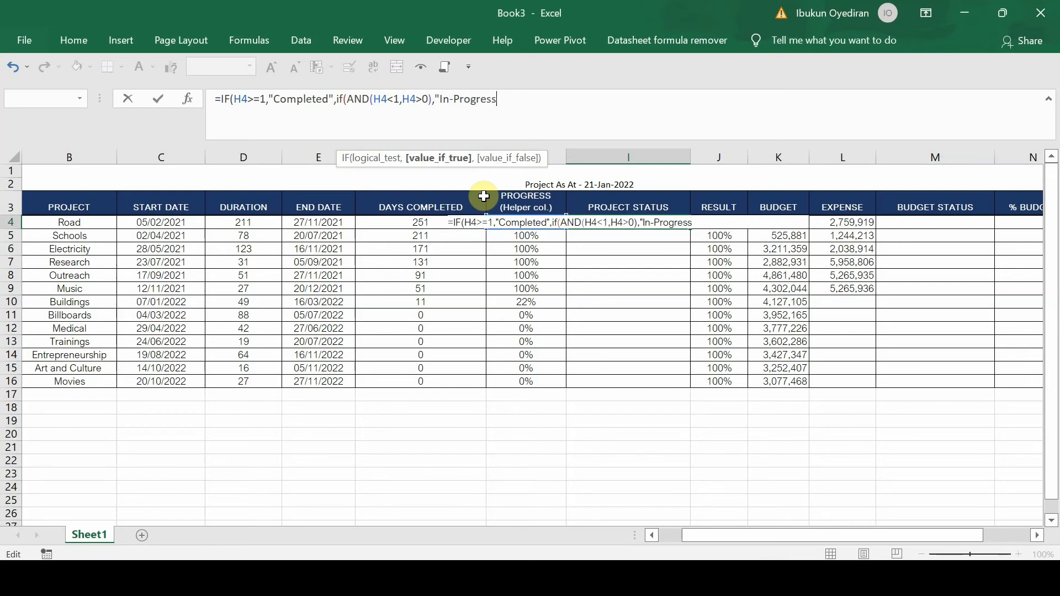
text(",)
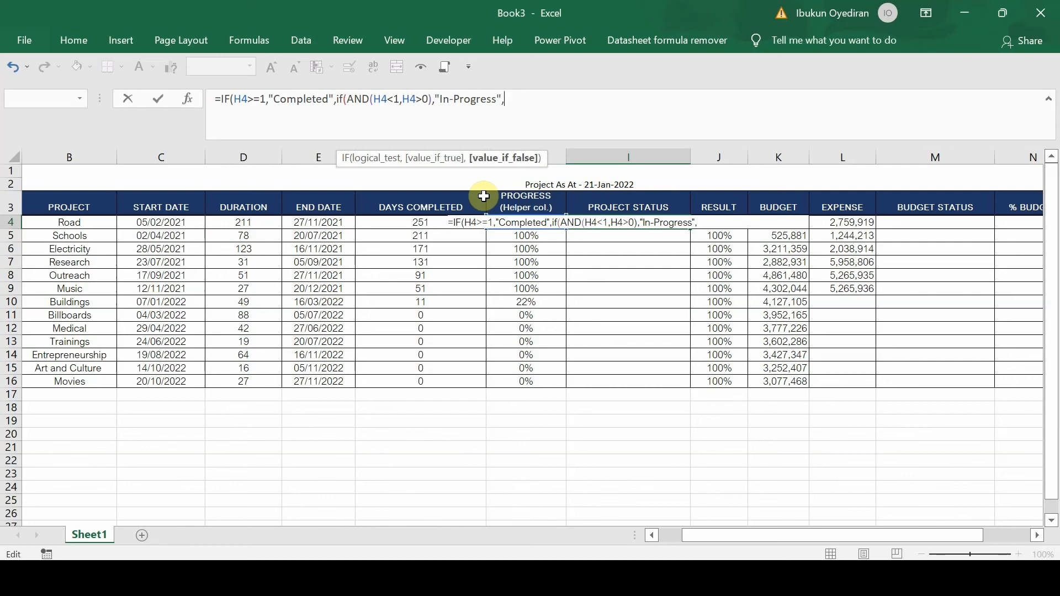
Step: Finish the I4 formula with "Not Started" as the last result and fill it down the Project Status column through row 16
text(","Not Started)
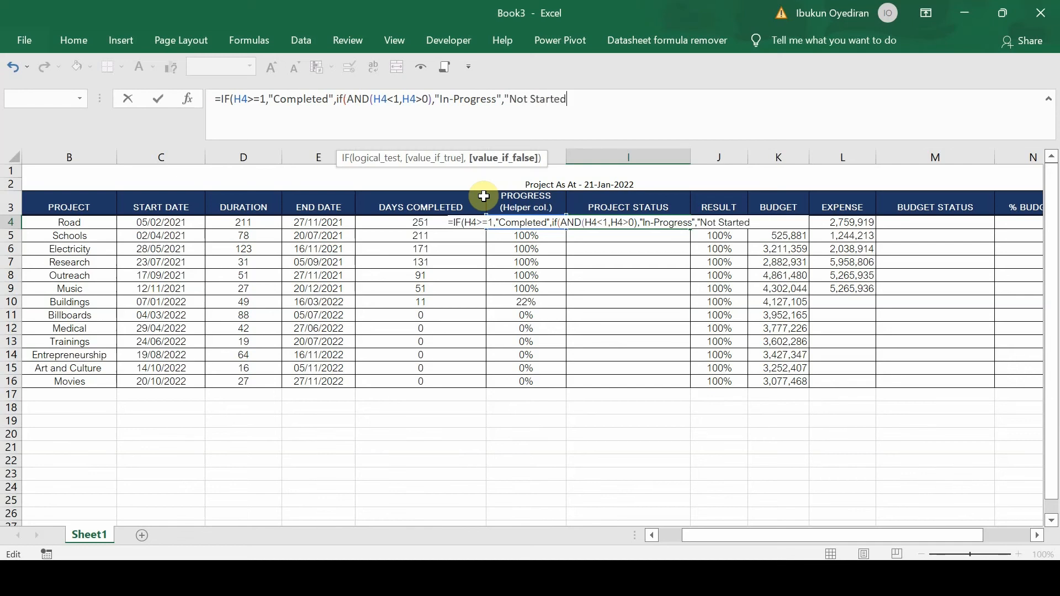
text("))
key(Return)
key(Return)
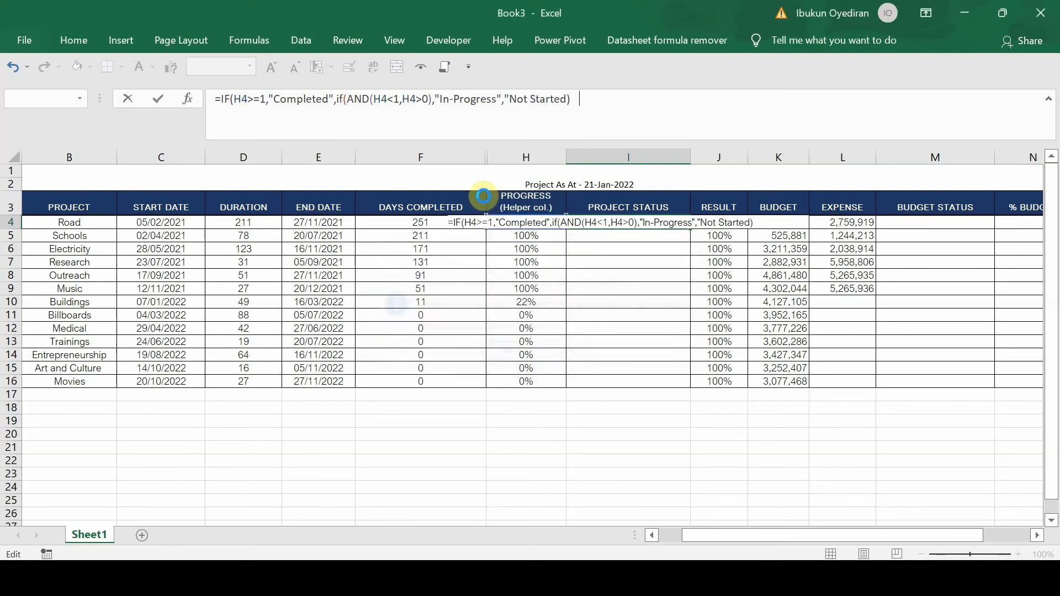
click(657, 217)
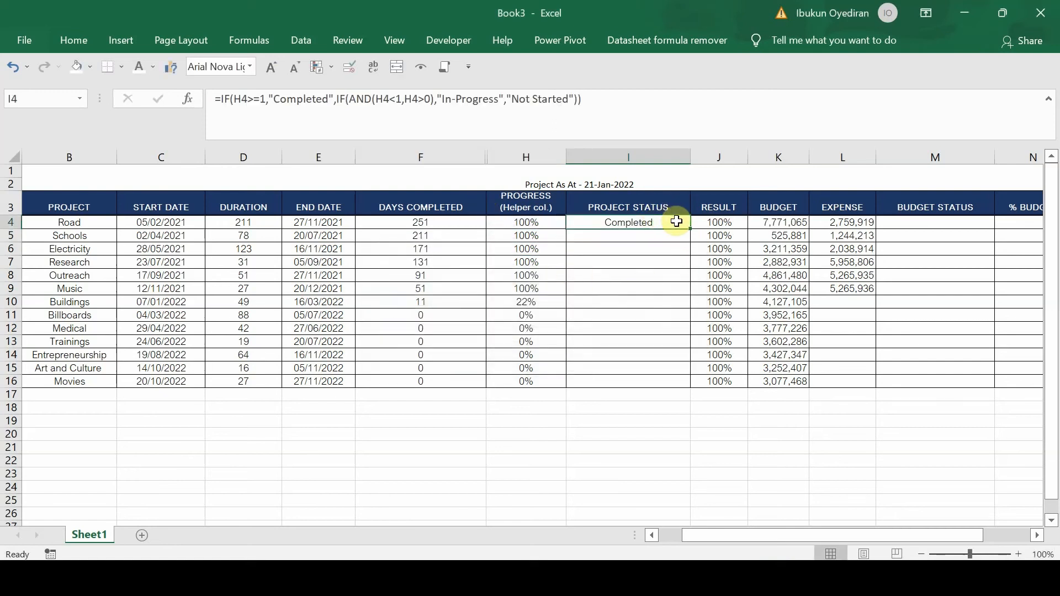
drag(690, 228, 679, 386)
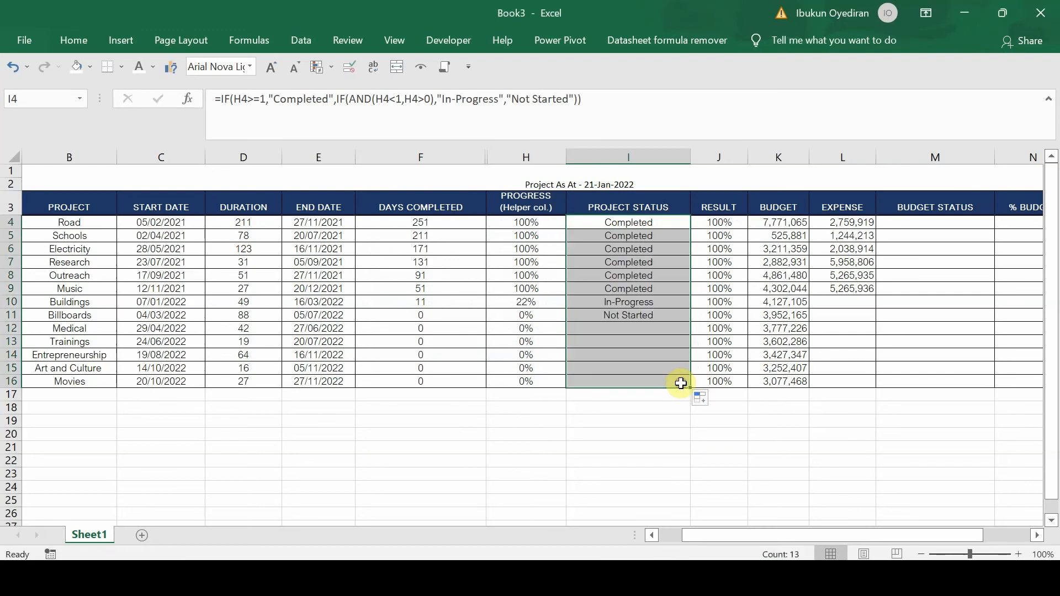
Step: Check the Project Status formulas from I4 down to I14 against the Progress helper column, including the Buildings row
click(617, 220)
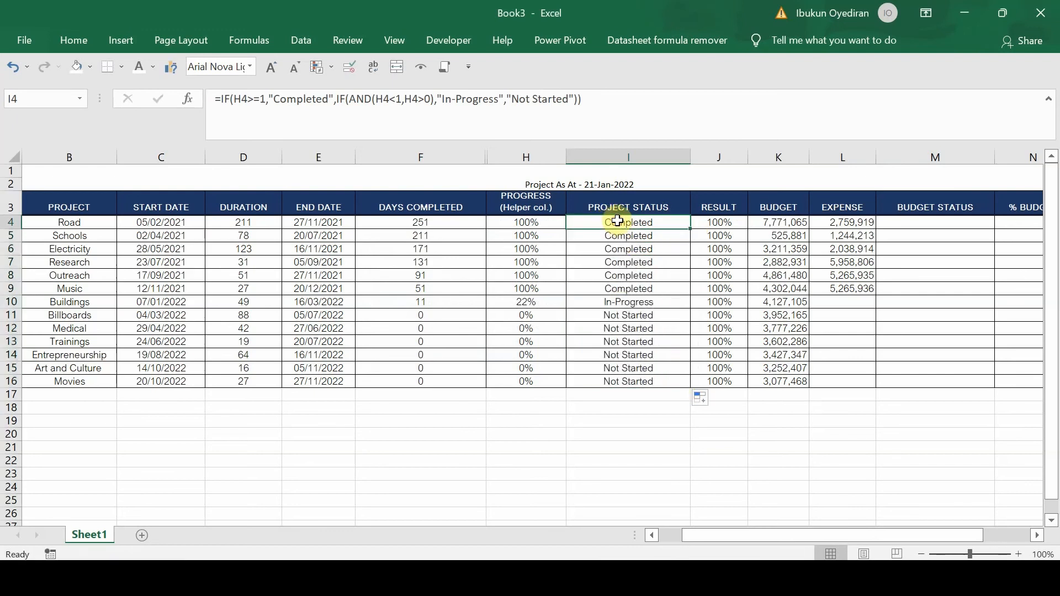
key(Down)
key(Down)
key(Down)
key(Down)
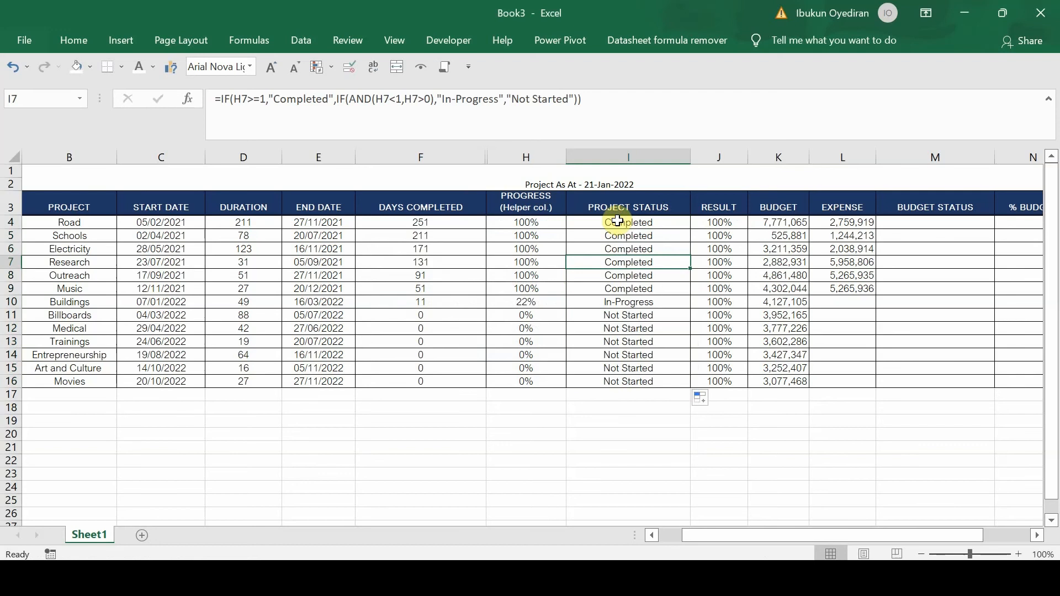
key(Down)
key(Down)
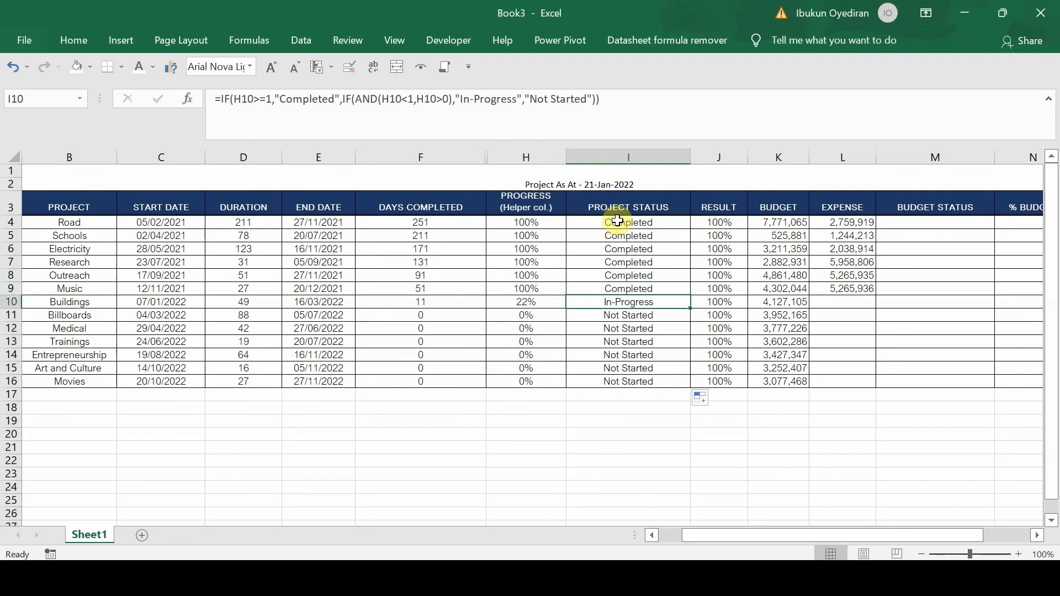
click(548, 300)
key(Right)
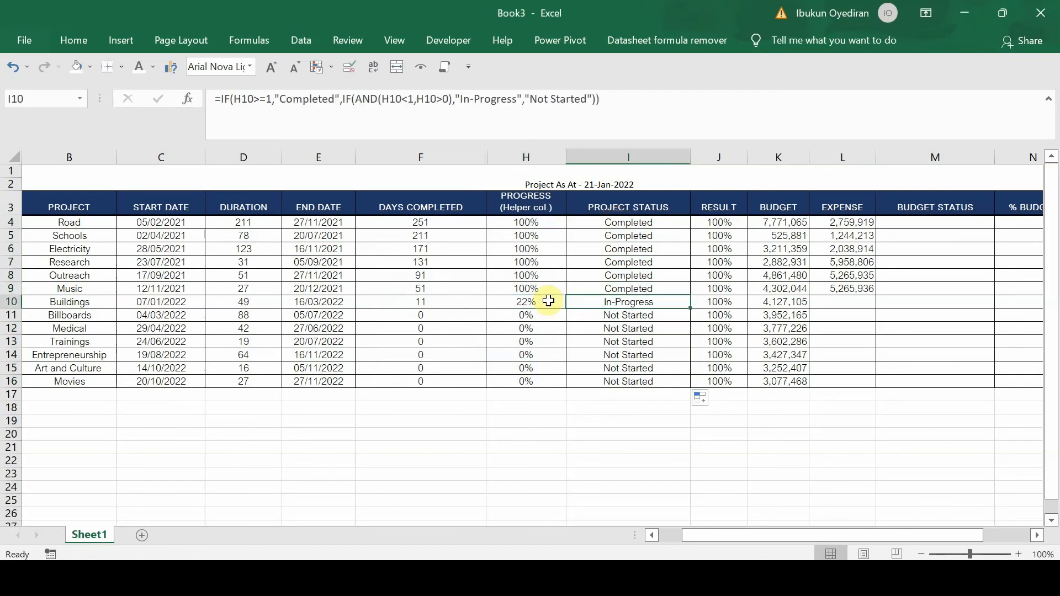
key(Down)
key(Down)
key(Down)
key(Down)
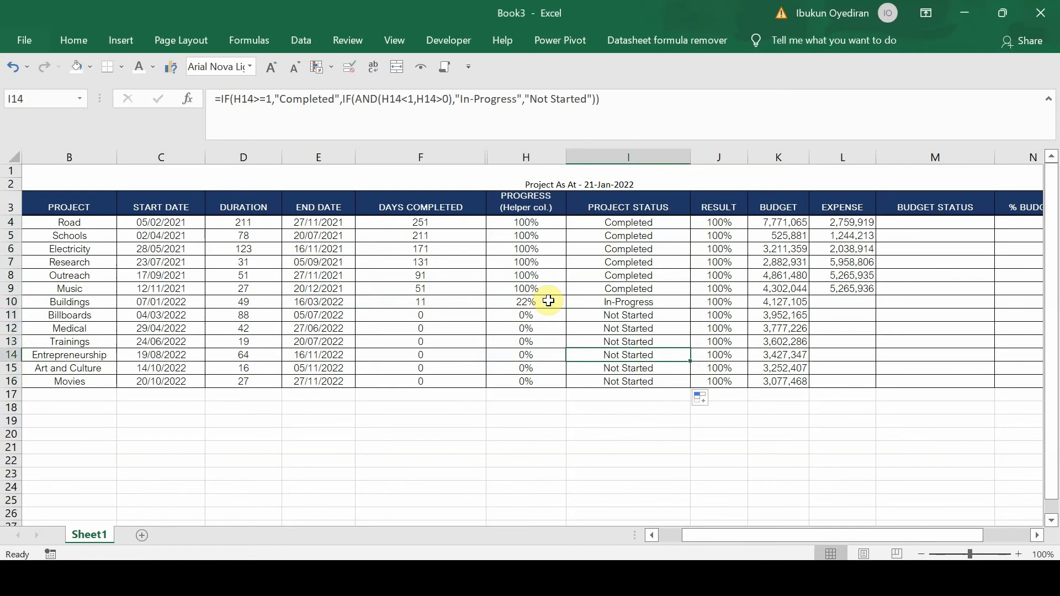
Step: Review the Budget and Expense columns that the empty Budget Status column has to compare
click(924, 223)
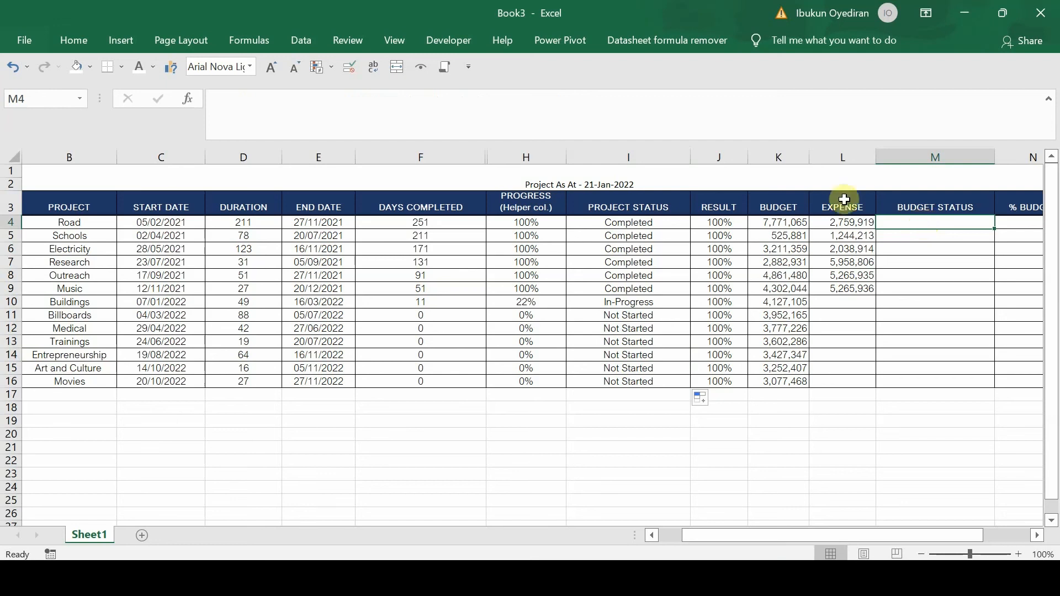
click(784, 208)
click(836, 210)
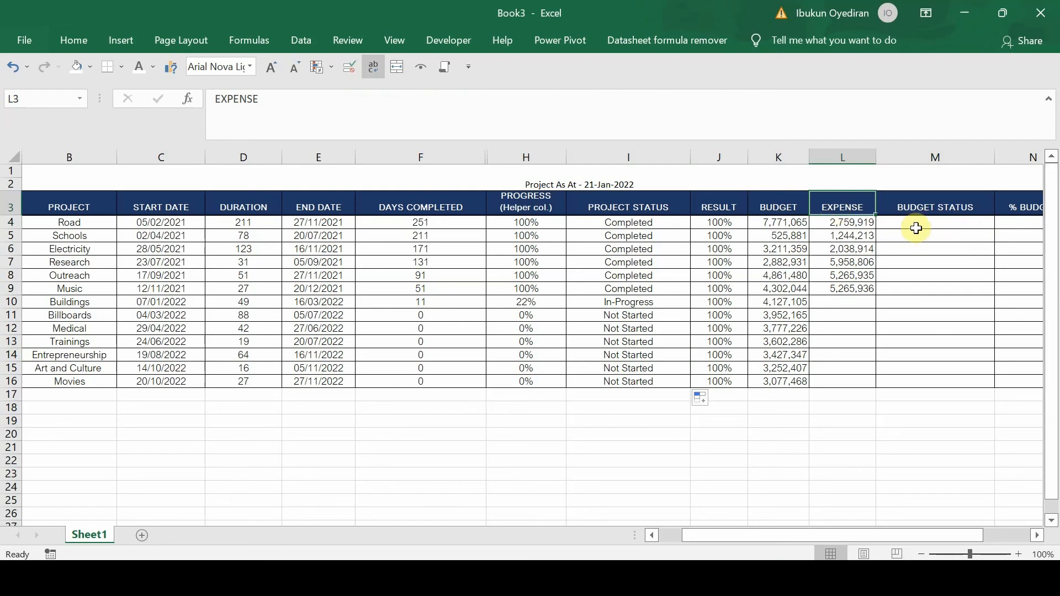
Step: Review the Expense entries in L4:L9 and the empty expense cell in the Buildings row
click(912, 220)
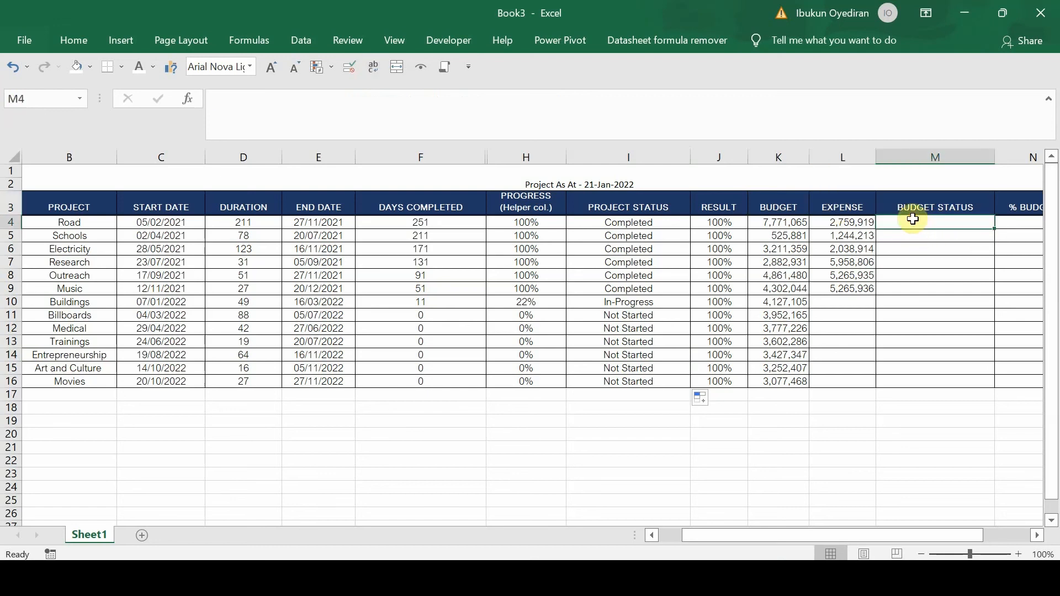
click(839, 226)
drag(838, 226, 840, 288)
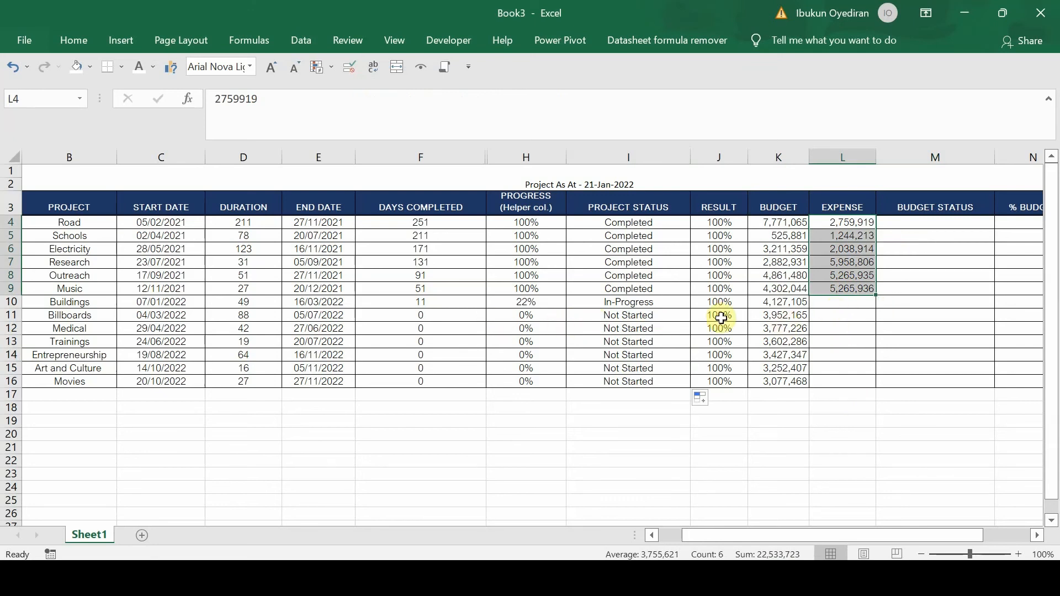
click(830, 299)
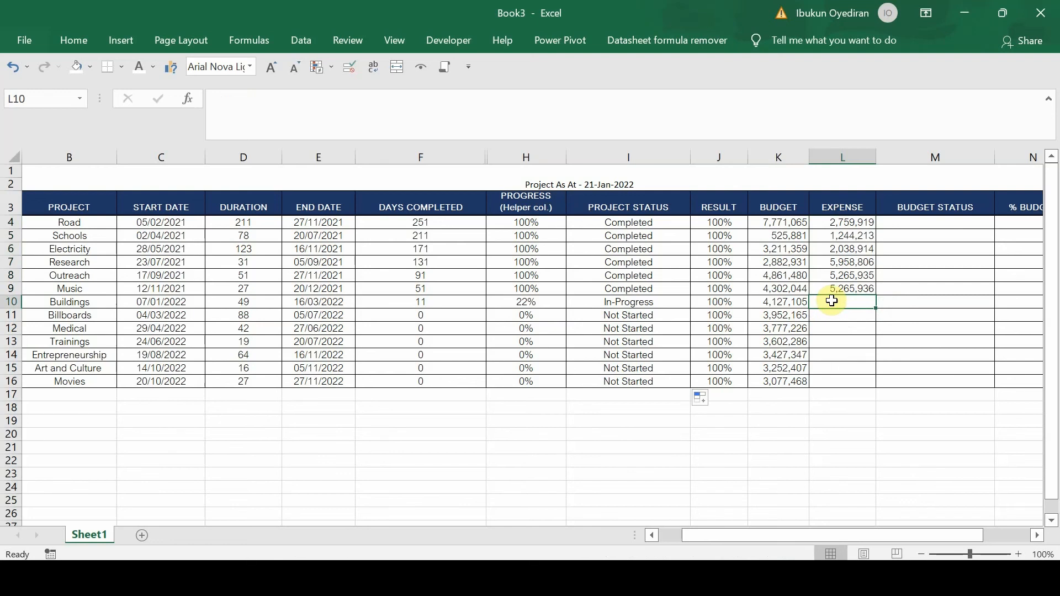
click(910, 224)
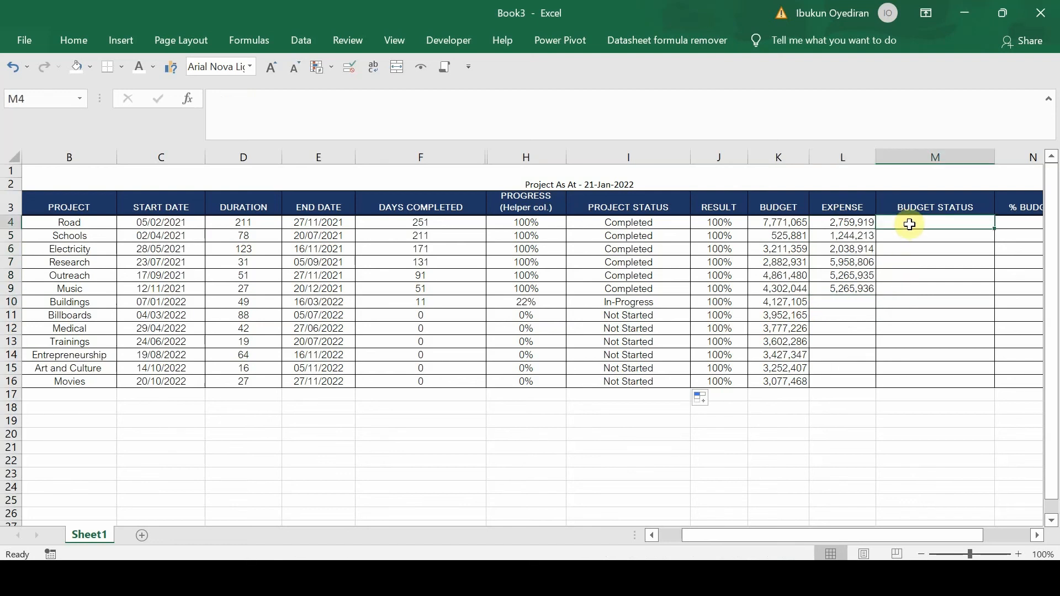
text(if)
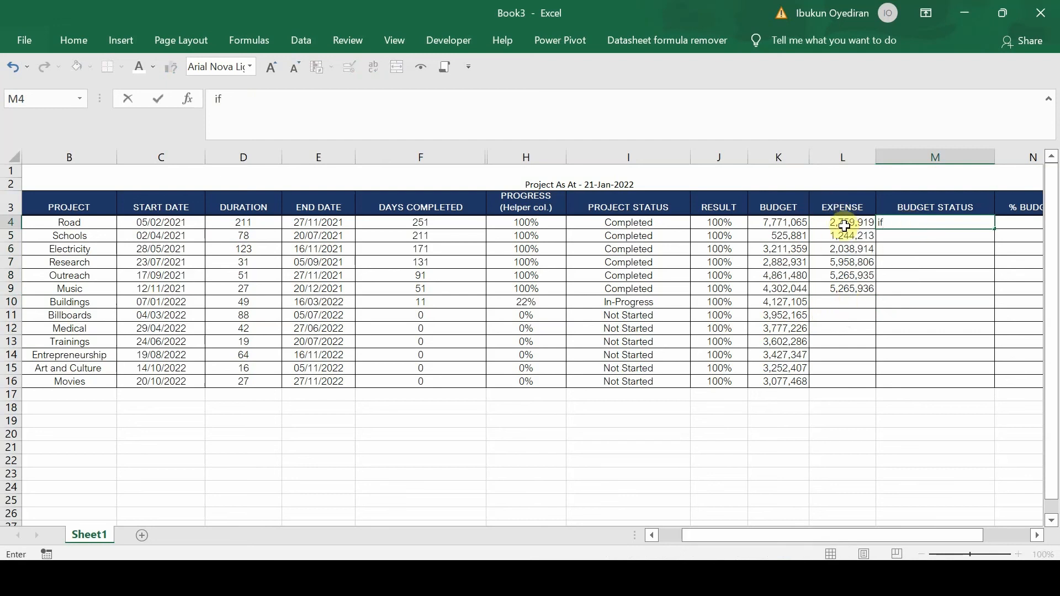
text(()
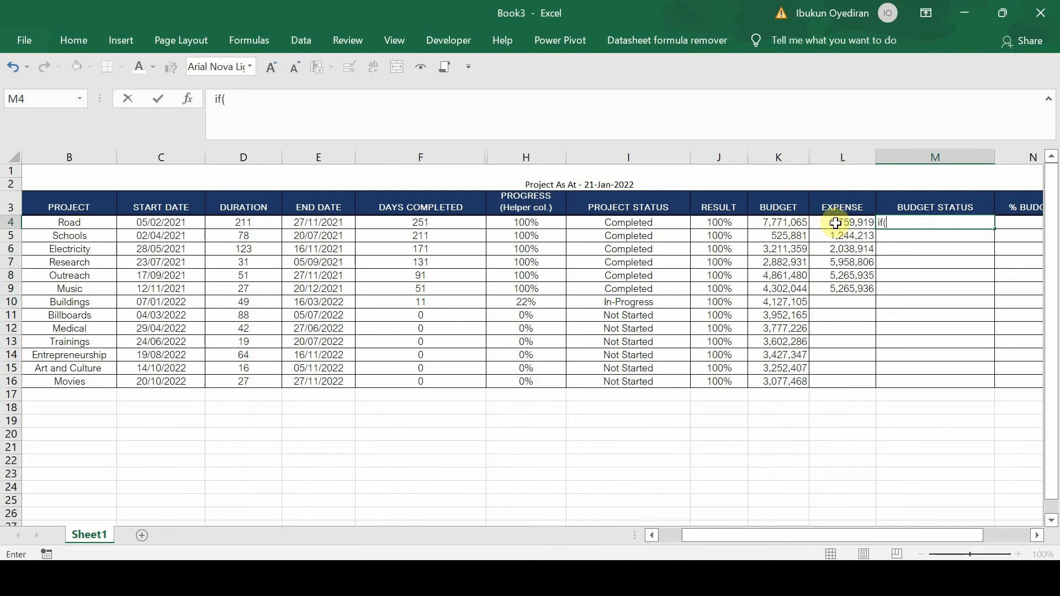
click(835, 223)
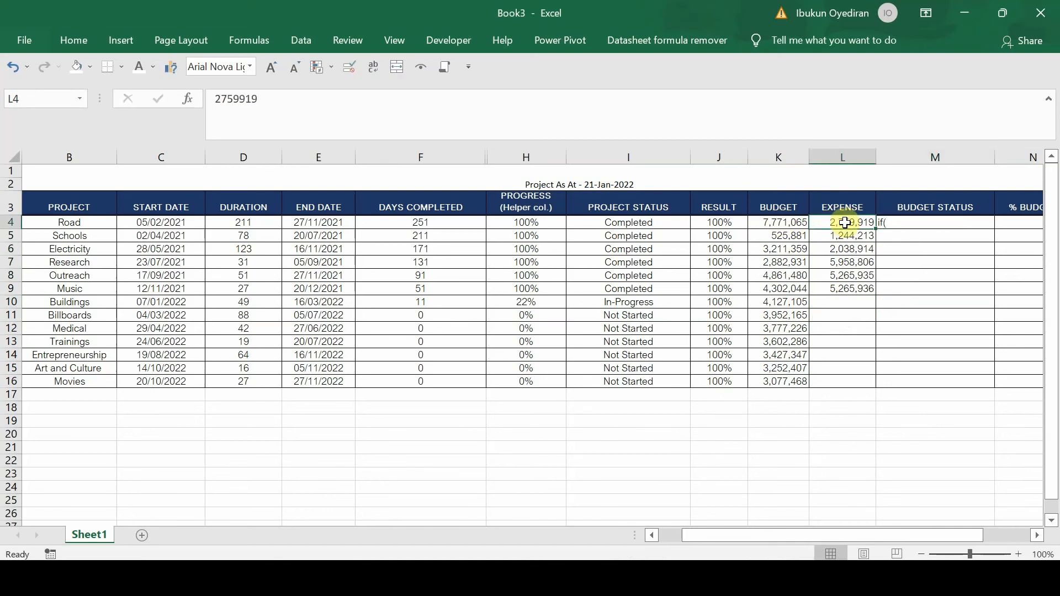
Step: Begin an IF formula in Budget Status cell M4 whose logical test starts with the Road project's expense, L4
click(895, 223)
key(BackSpace)
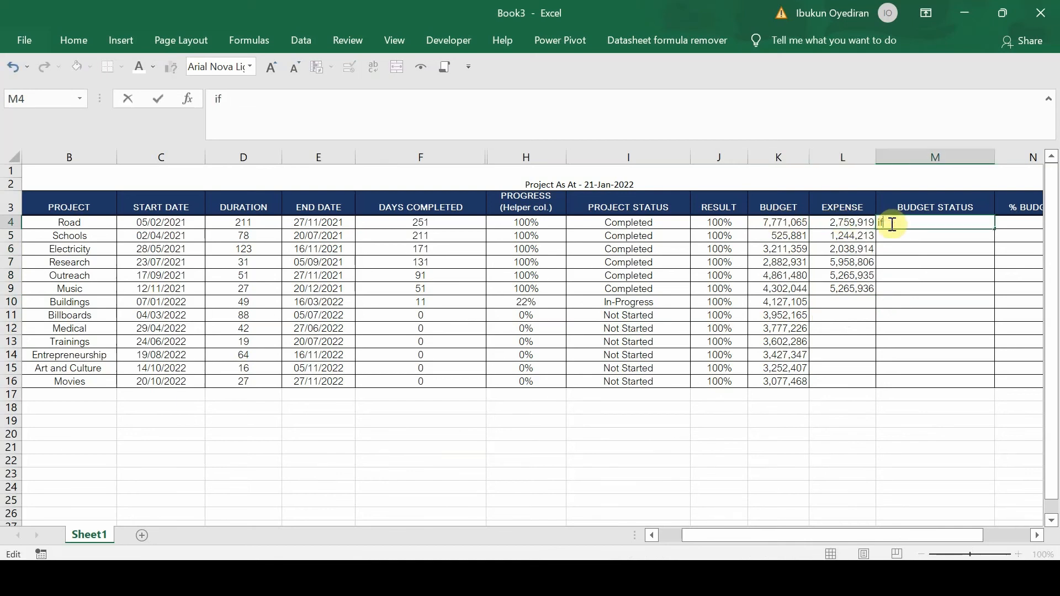
text(=if)
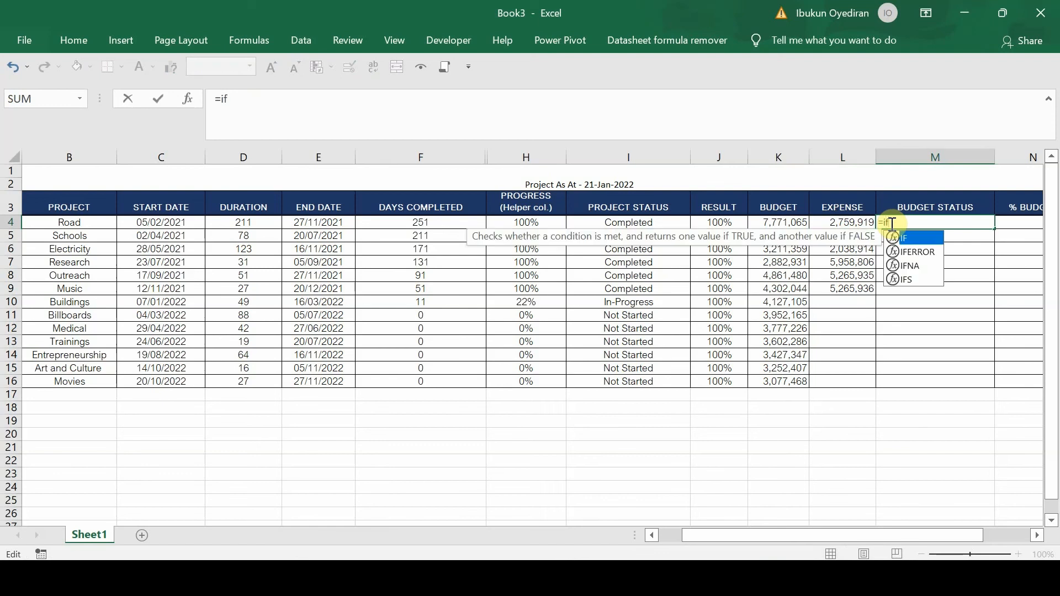
key(Tab)
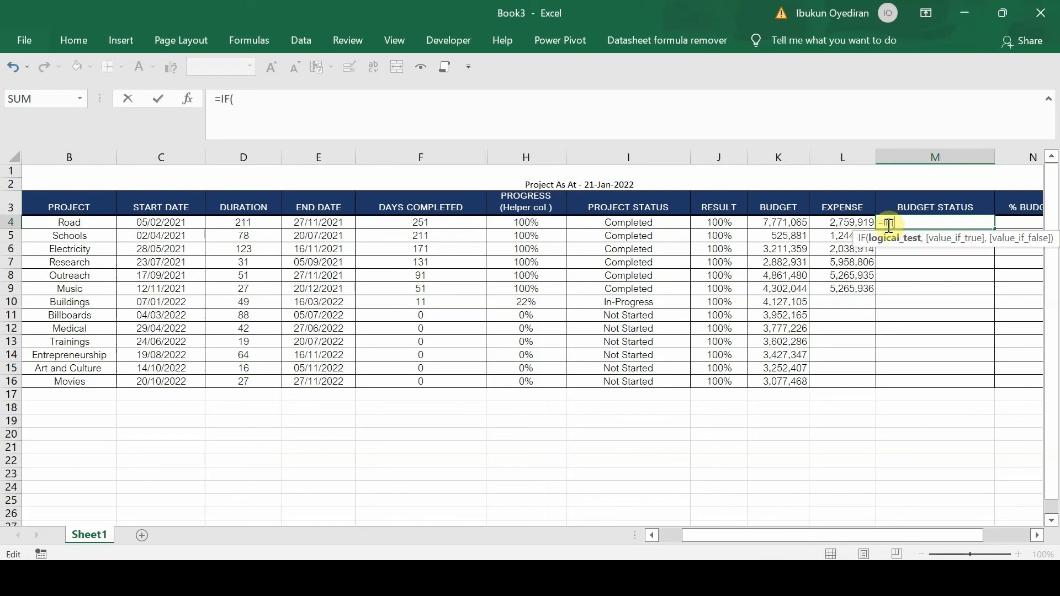
click(836, 223)
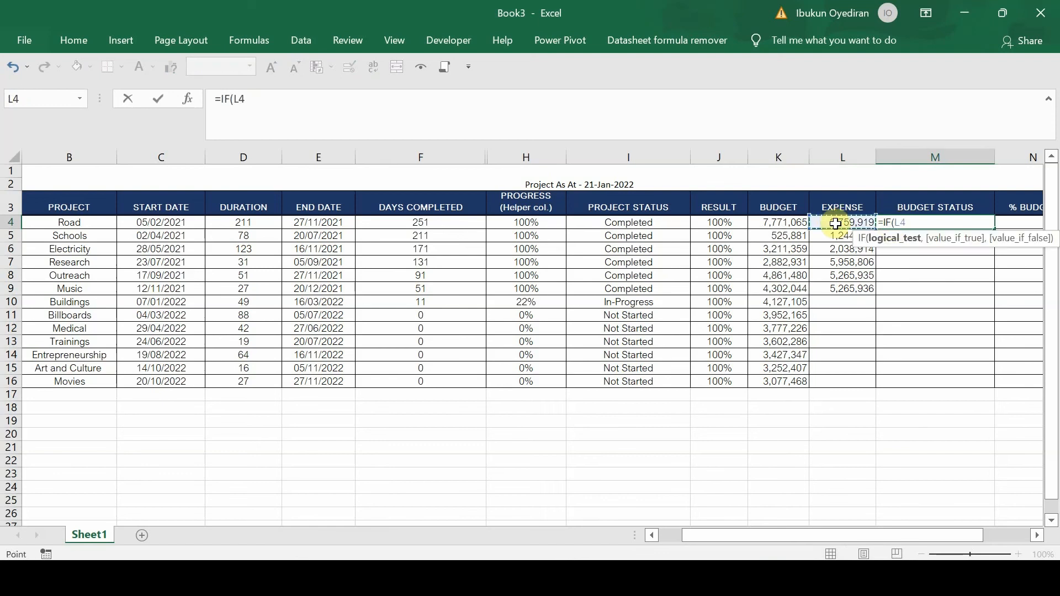
text(>)
click(775, 223)
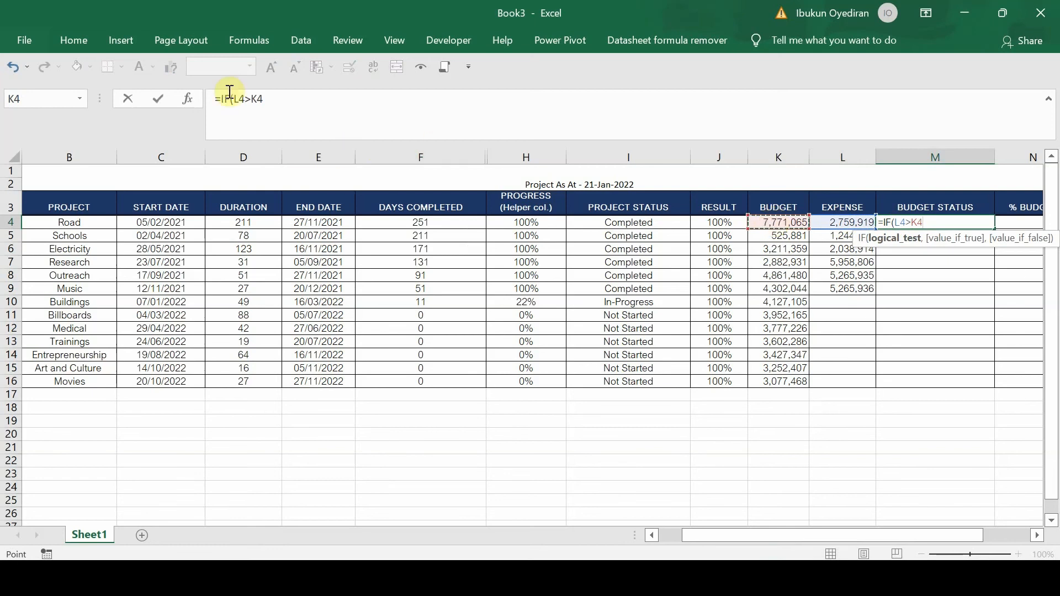
click(271, 100)
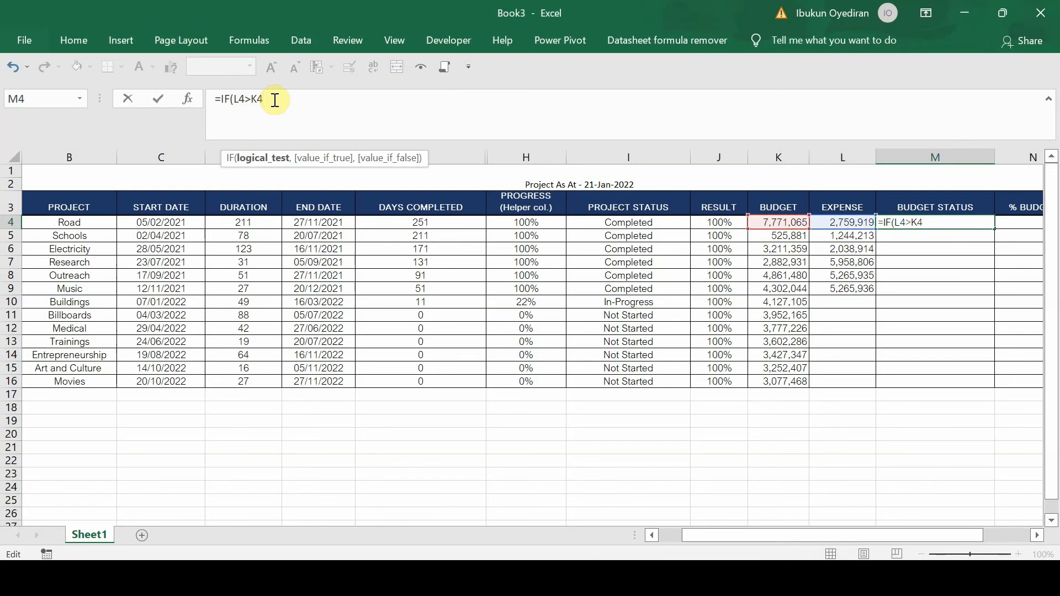
text(,)
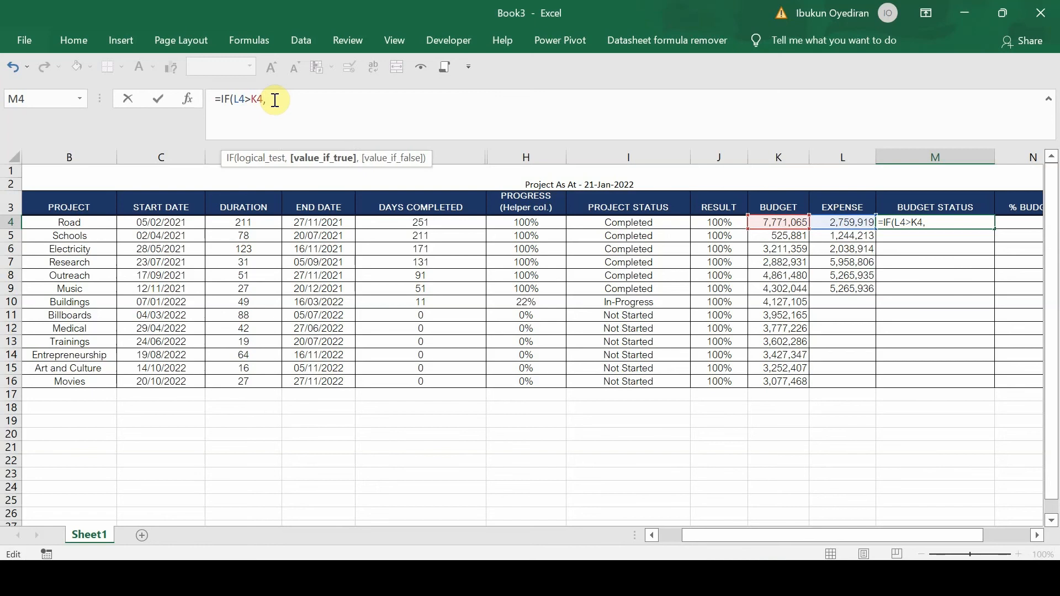
text("Under)
key(BackSpace)
key(BackSpace)
key(BackSpace)
key(BackSpace)
key(BackSpace)
key(BackSpace)
key(BackSpace)
key(BackSpace)
key(BackSpace)
key(BackSpace)
Step: Complete the M4 logical test as L4<K4 and return "Over-Budget" when it is true
text(<)
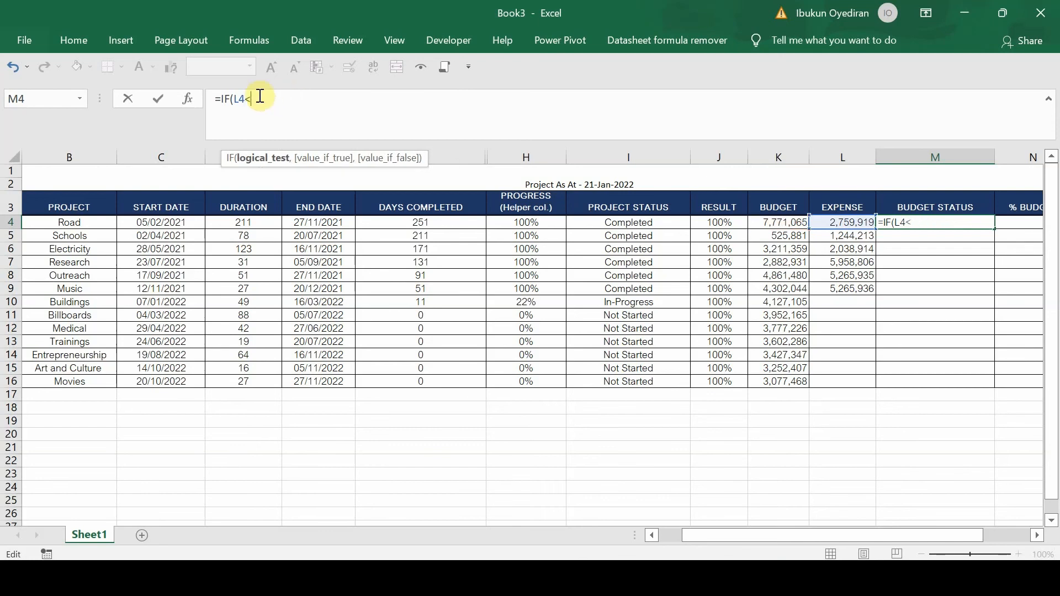
click(765, 220)
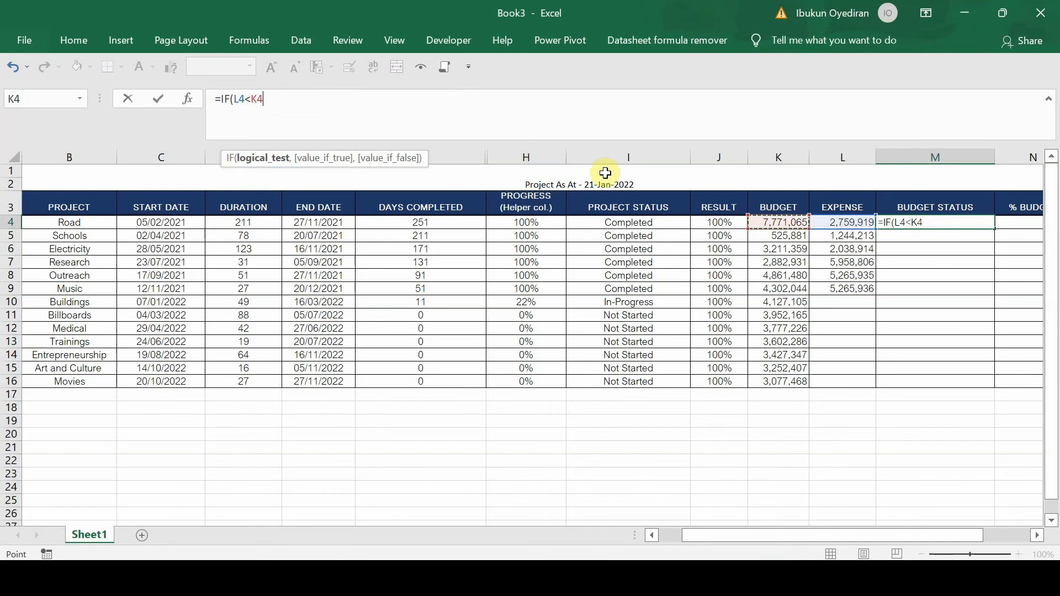
text(,)
text(Over)
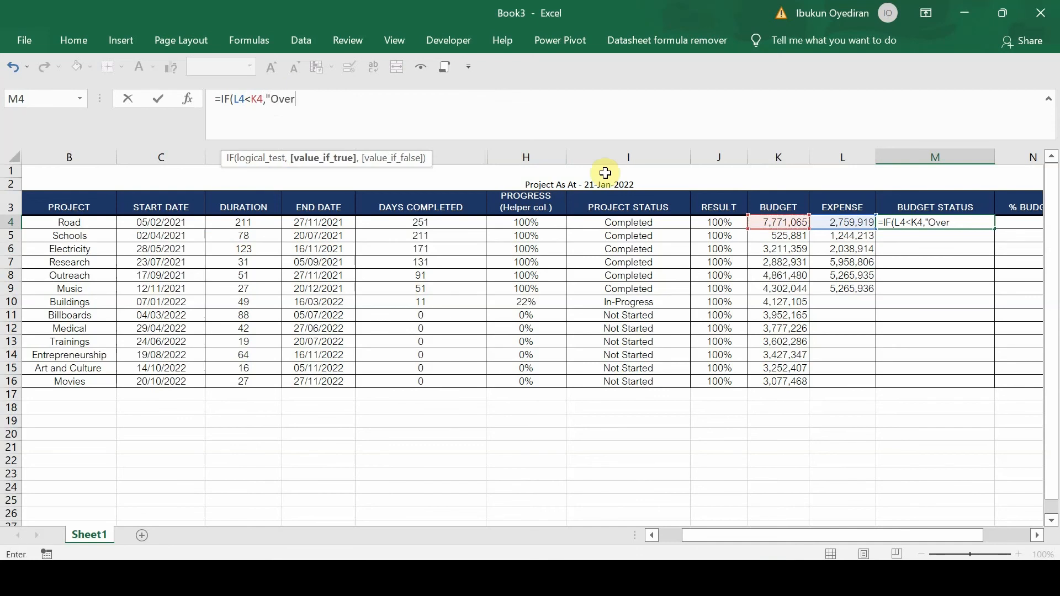
text(_bu)
key(BackSpace)
key(BackSpace)
text(-Budget",)
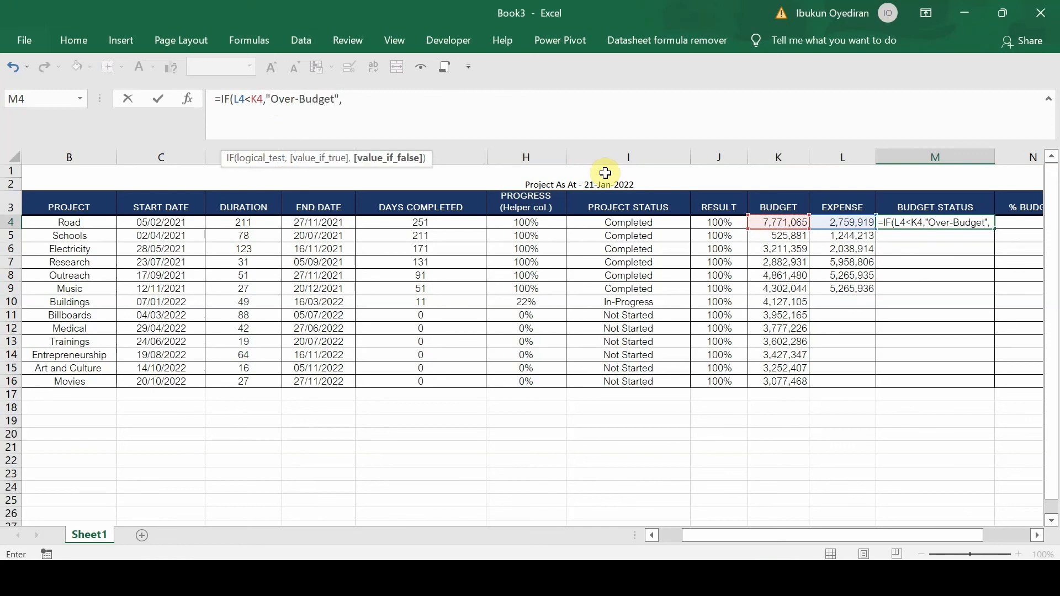
Step: Nest a second IF in M4 that tests L4>K4 and returns "Under-Budget" when it is true
text(IF()
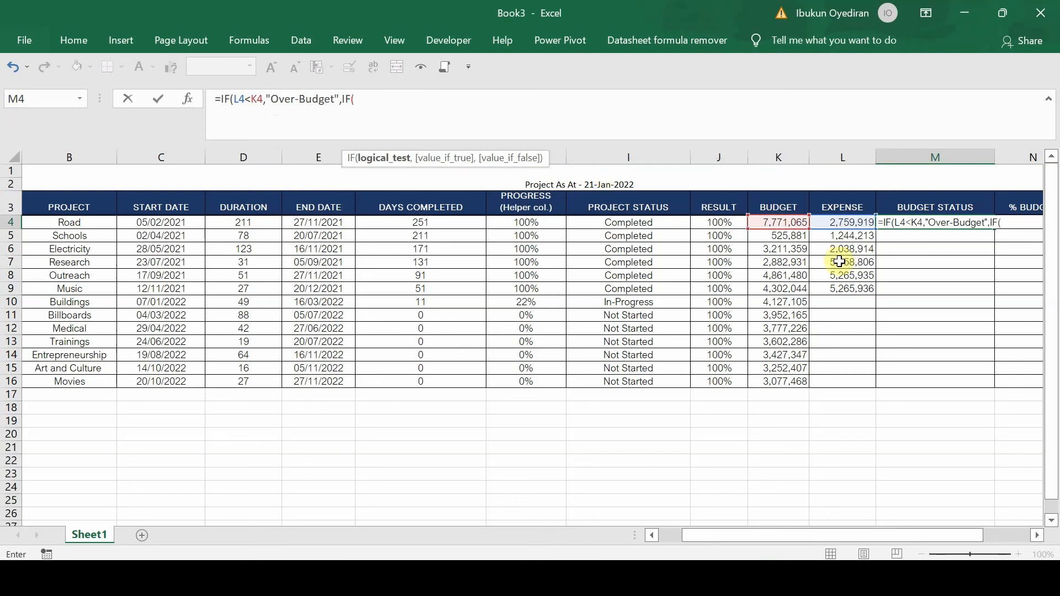
click(842, 223)
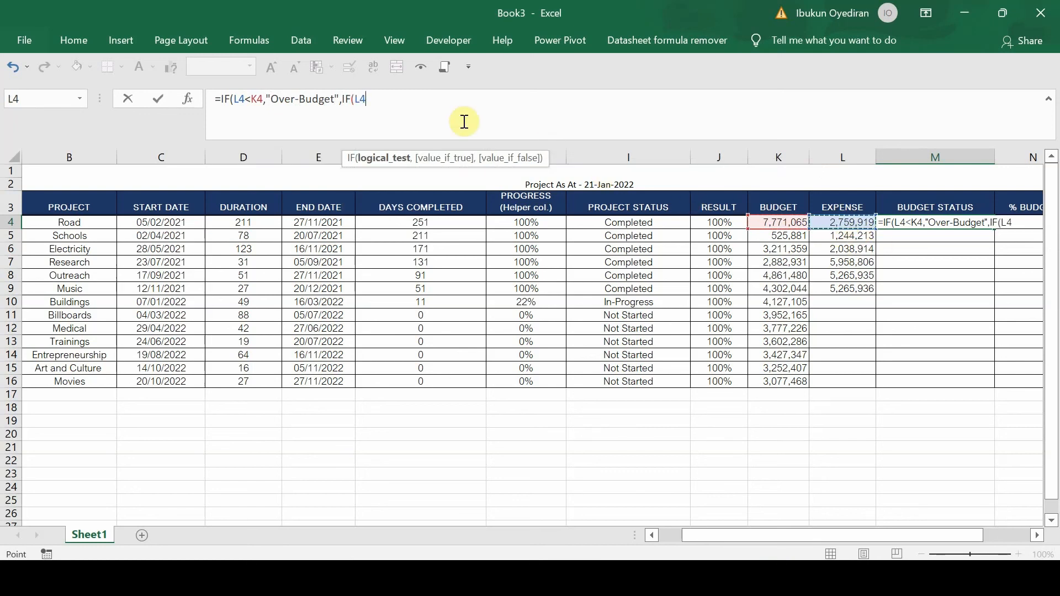
text(>)
click(764, 223)
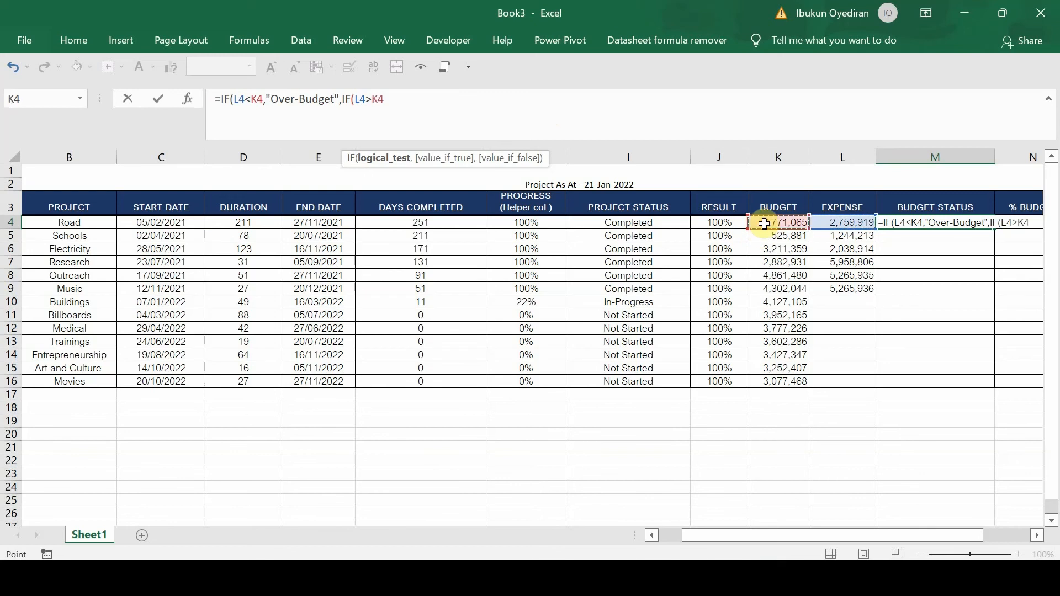
text(,)
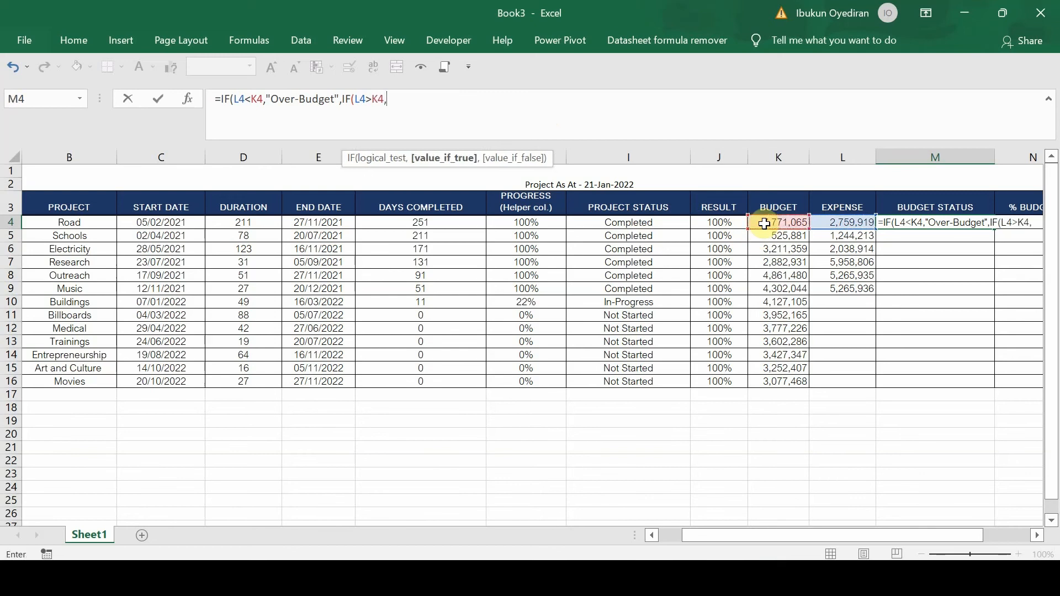
text("Under)
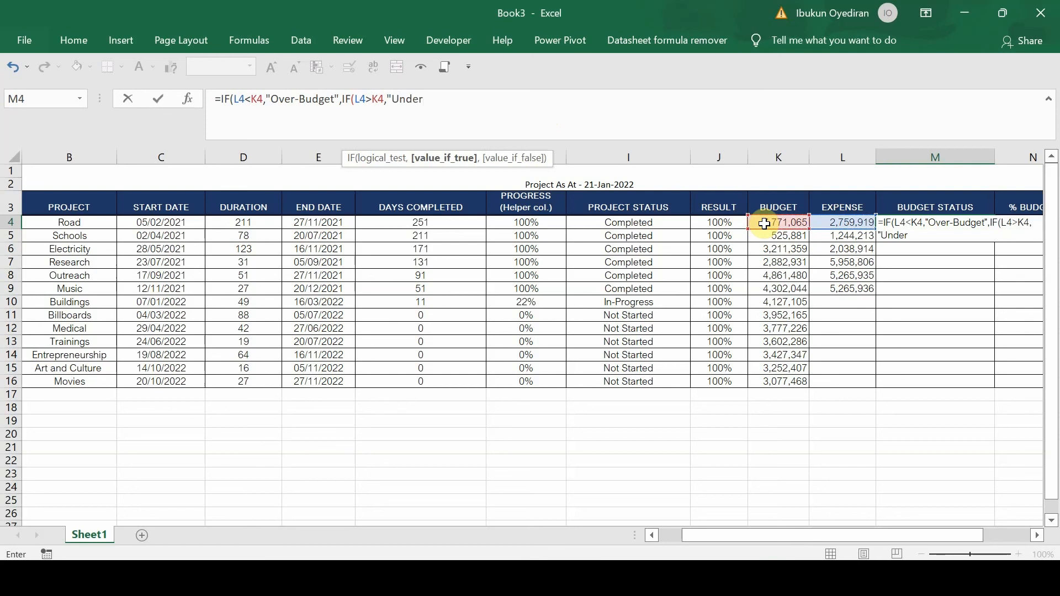
text(-Budget",)
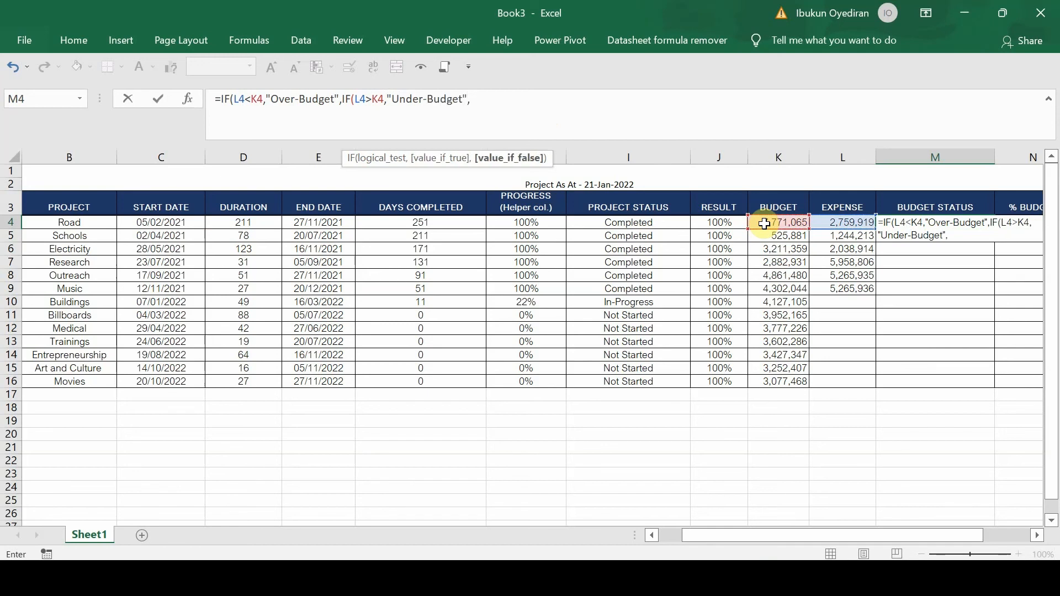
Step: Finish the M4 formula with "Well-Budgeted" as the last result, close both IF functions and enter it
text(")
text(Well)
text(_)
text(-)
text(Budgeted)
text(")
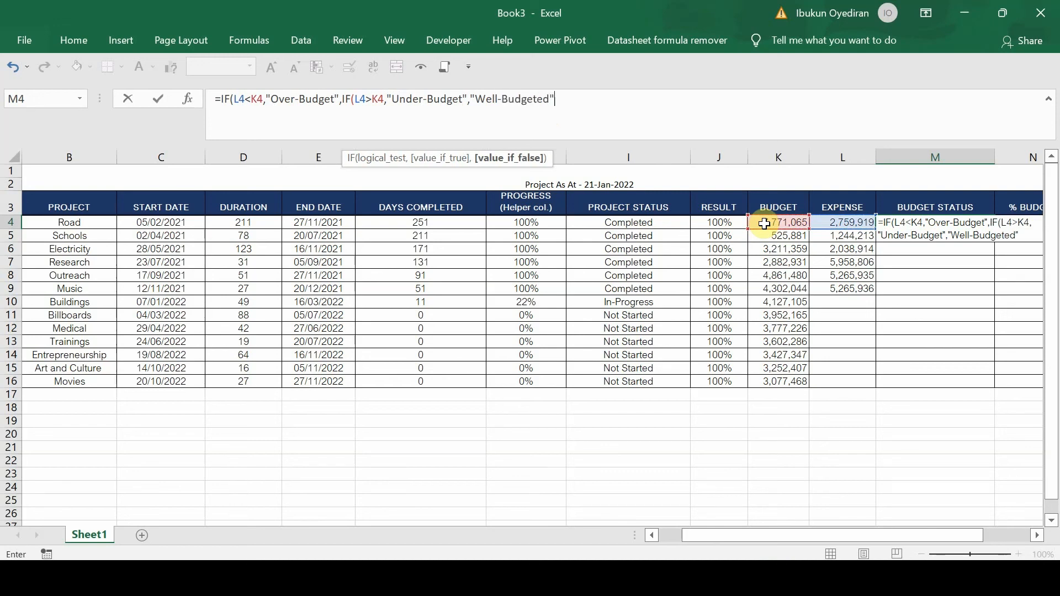
text())
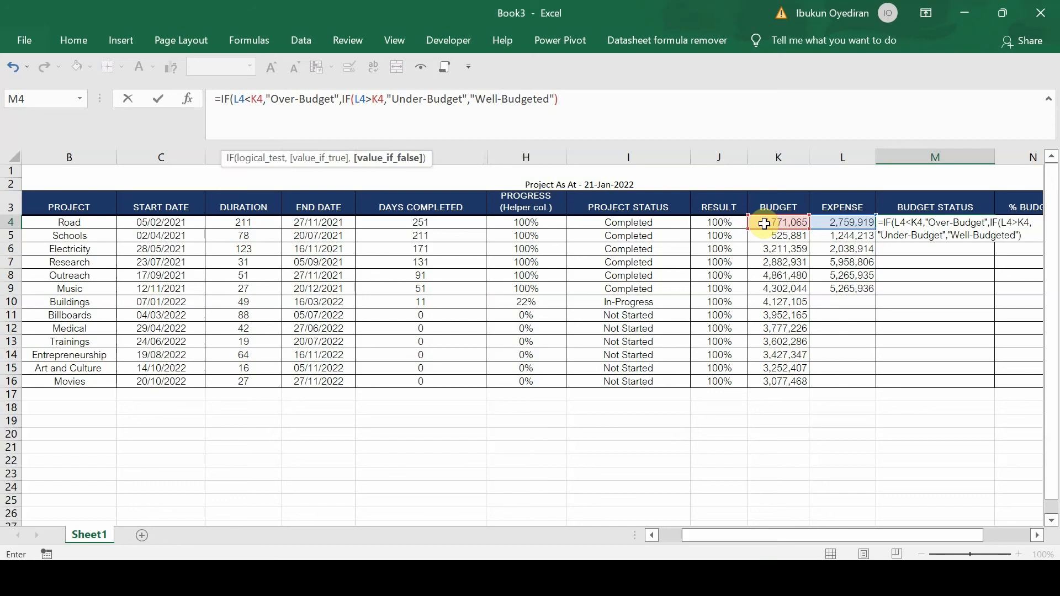
text())
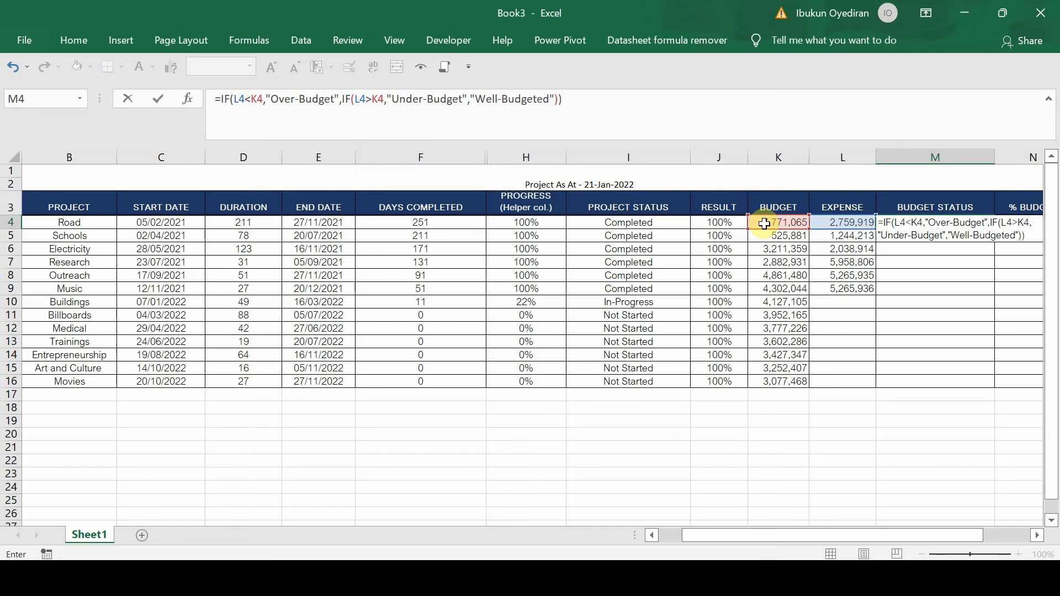
key(Return)
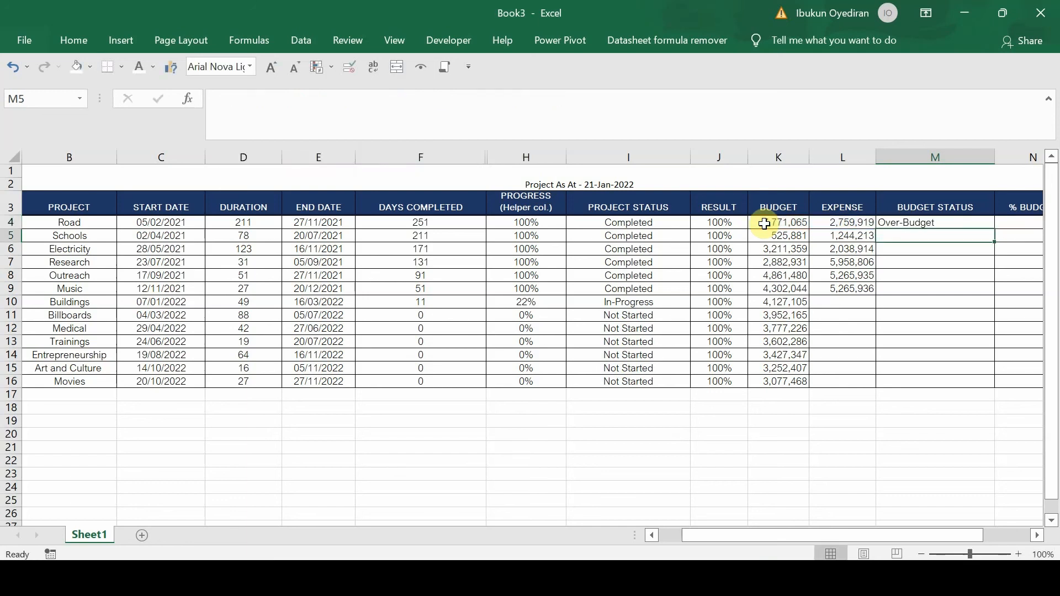
Step: Fill the M4 formula down the Budget Status column through row 9 and check it against the expenses
click(964, 222)
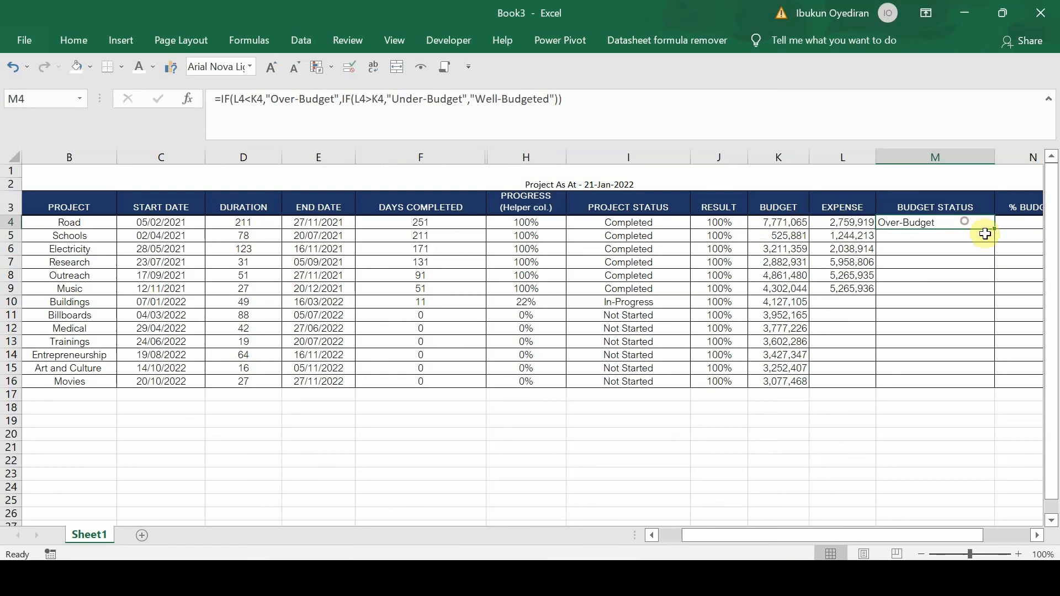
drag(994, 229, 989, 293)
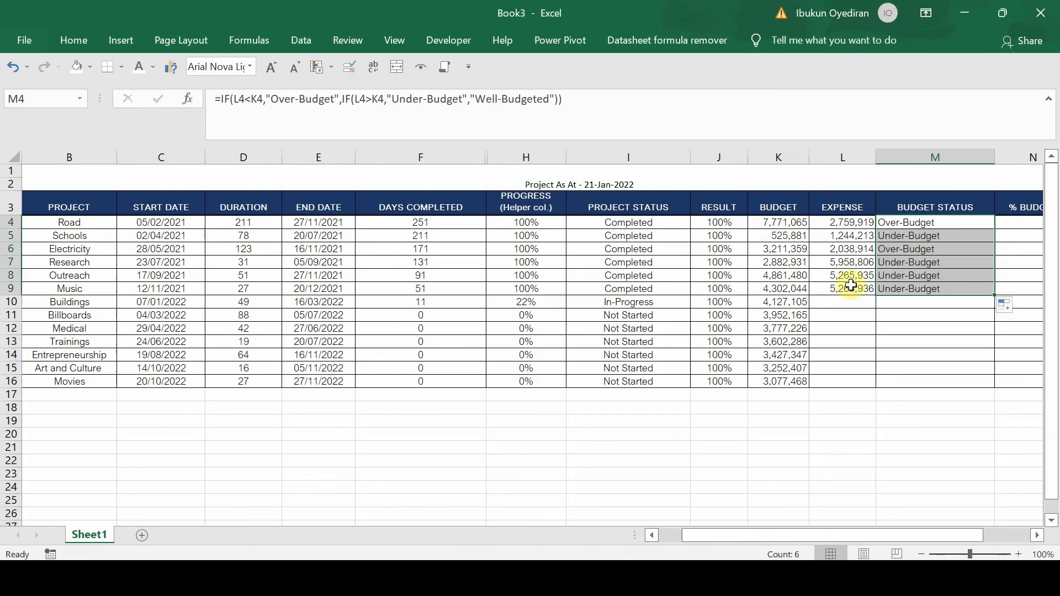
click(846, 258)
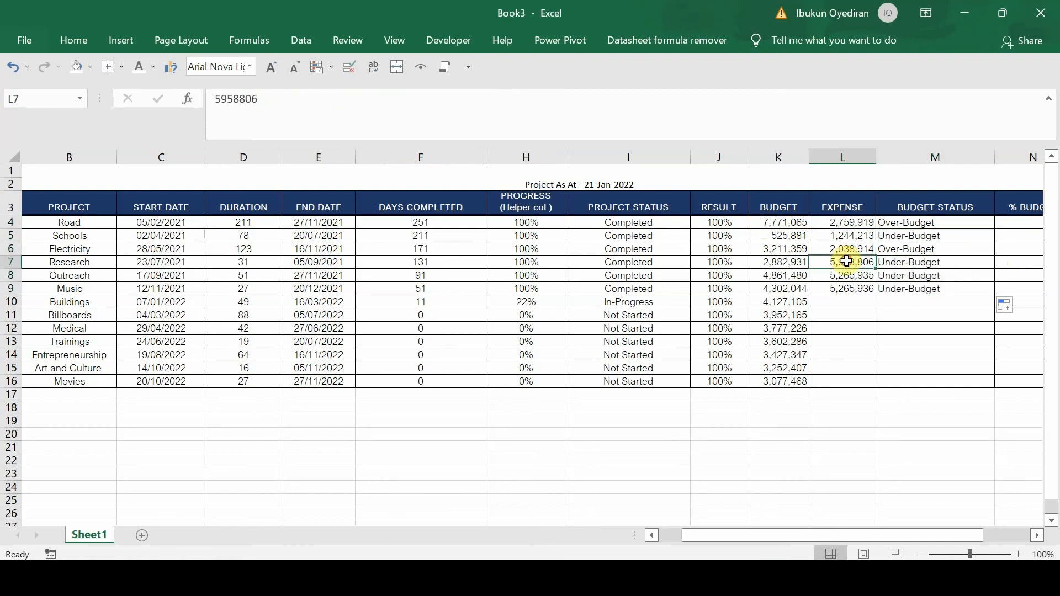
click(897, 224)
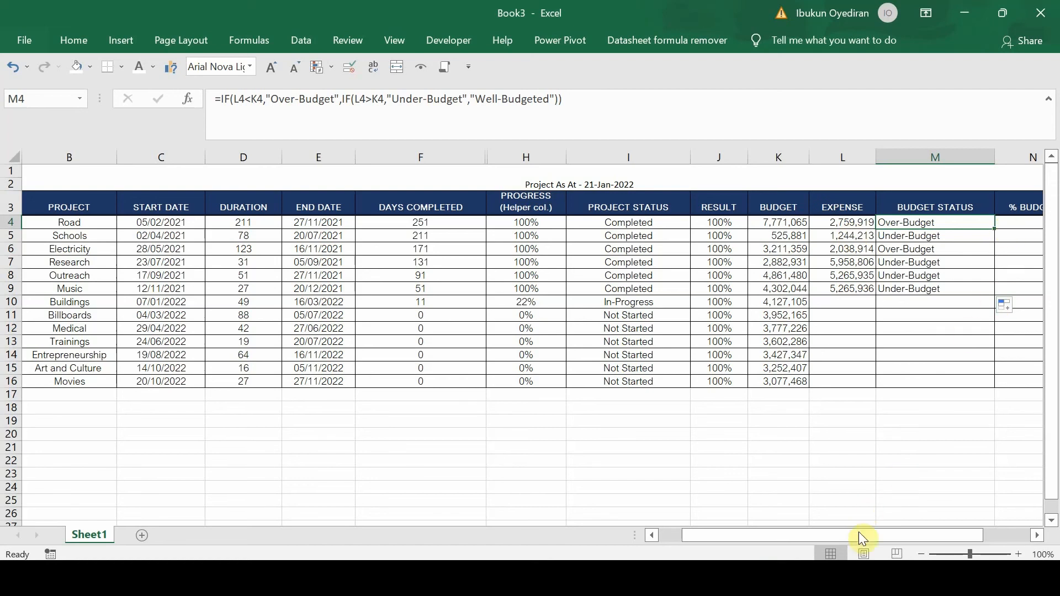
Step: Enter the formula =K4/L4 in N4 to divide the Road project's budget by its expense
drag(858, 535, 883, 536)
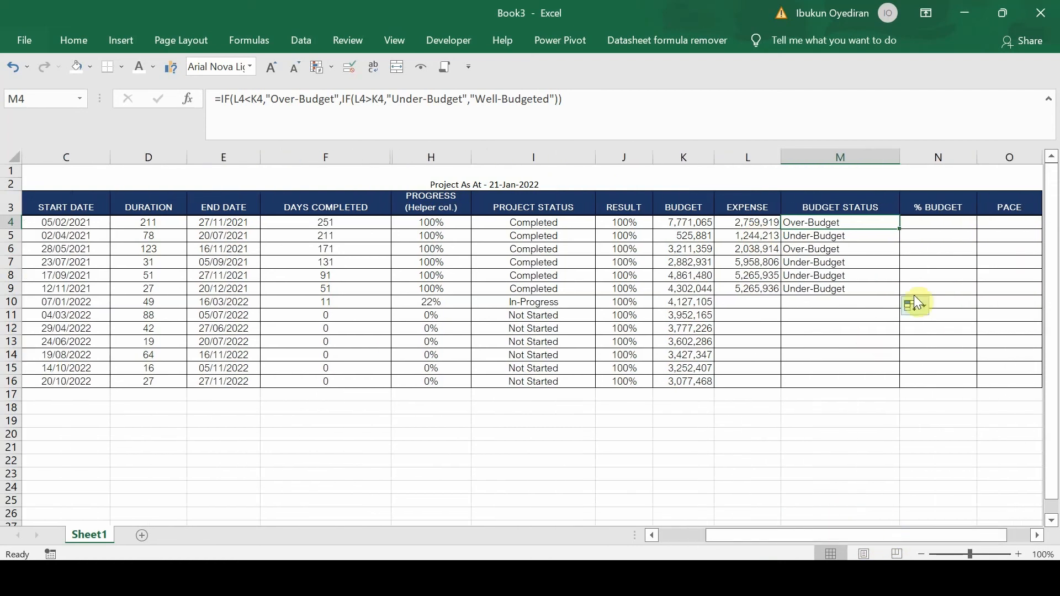
click(927, 220)
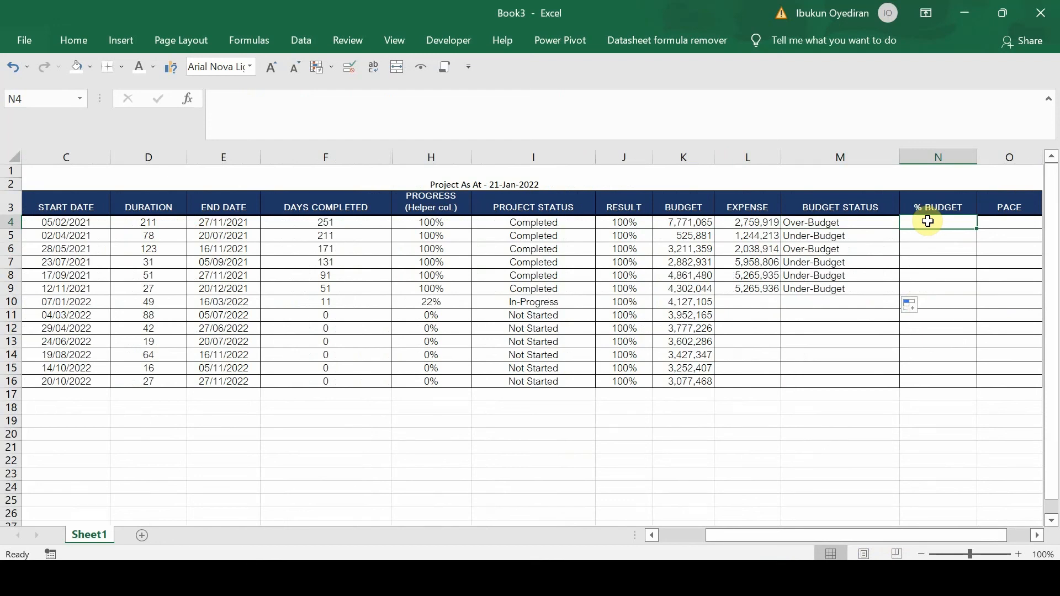
text(=)
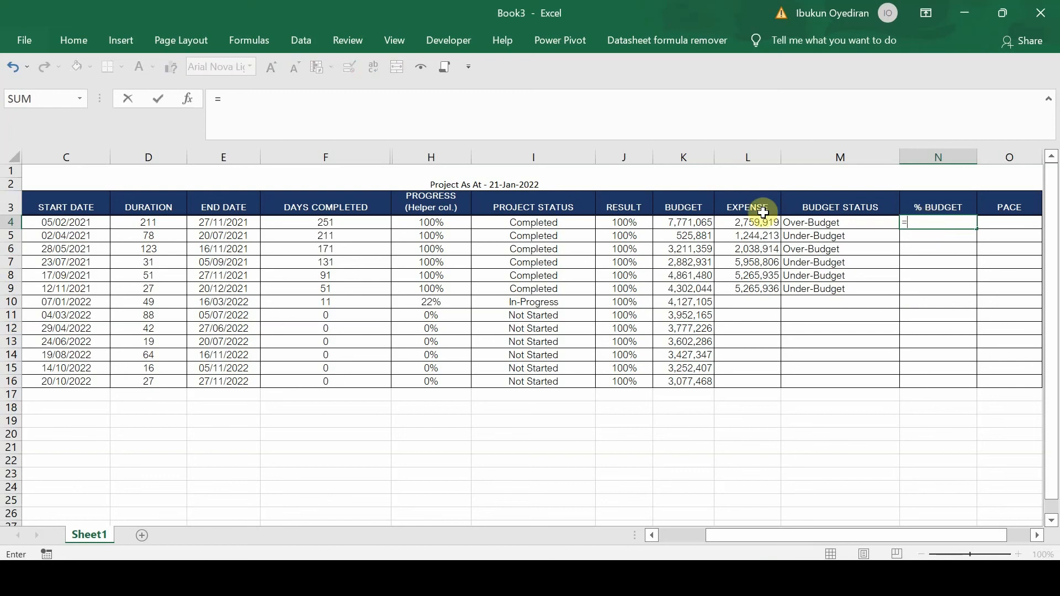
click(686, 222)
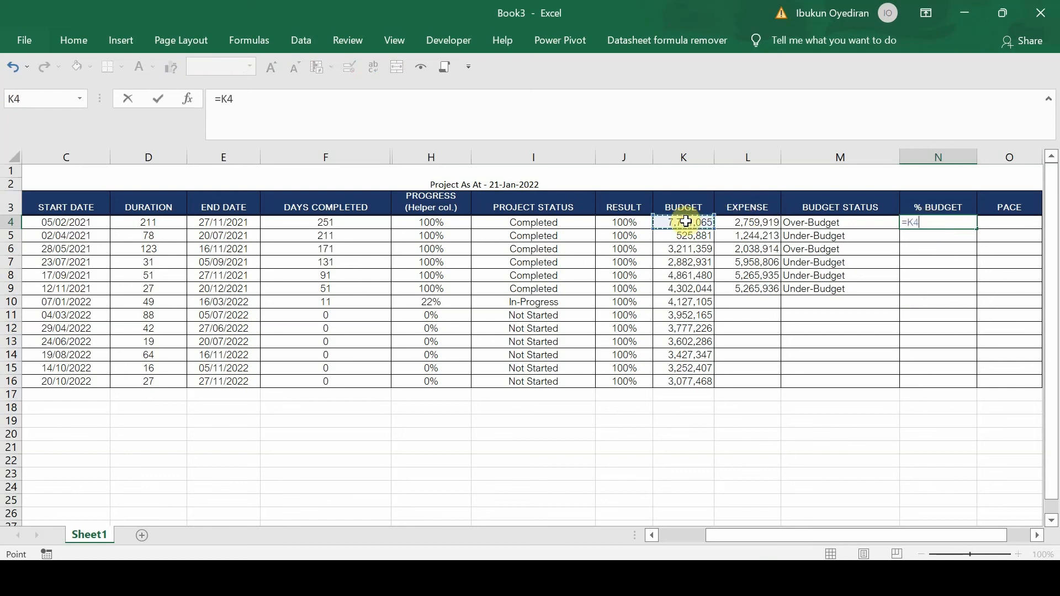
text(/)
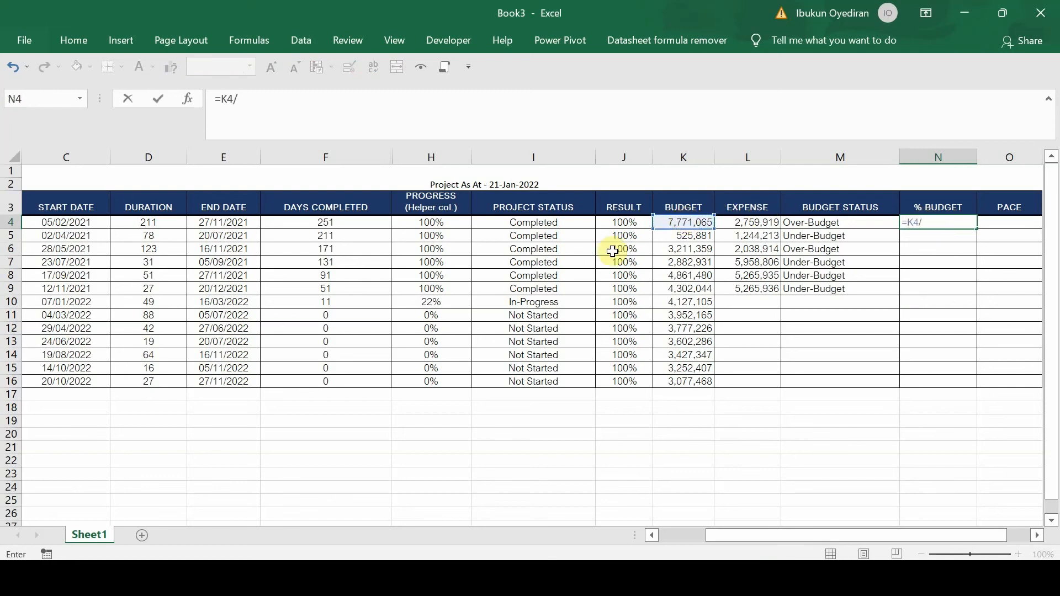
click(730, 223)
key(Return)
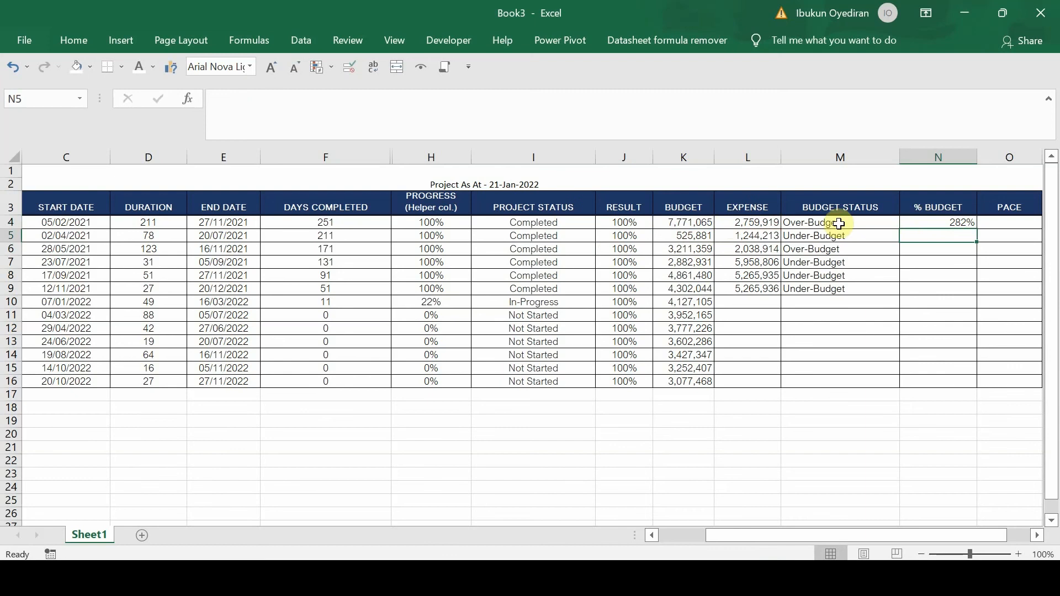
Step: Fill the N4 formula down the % Budget column through row 9 only
click(944, 224)
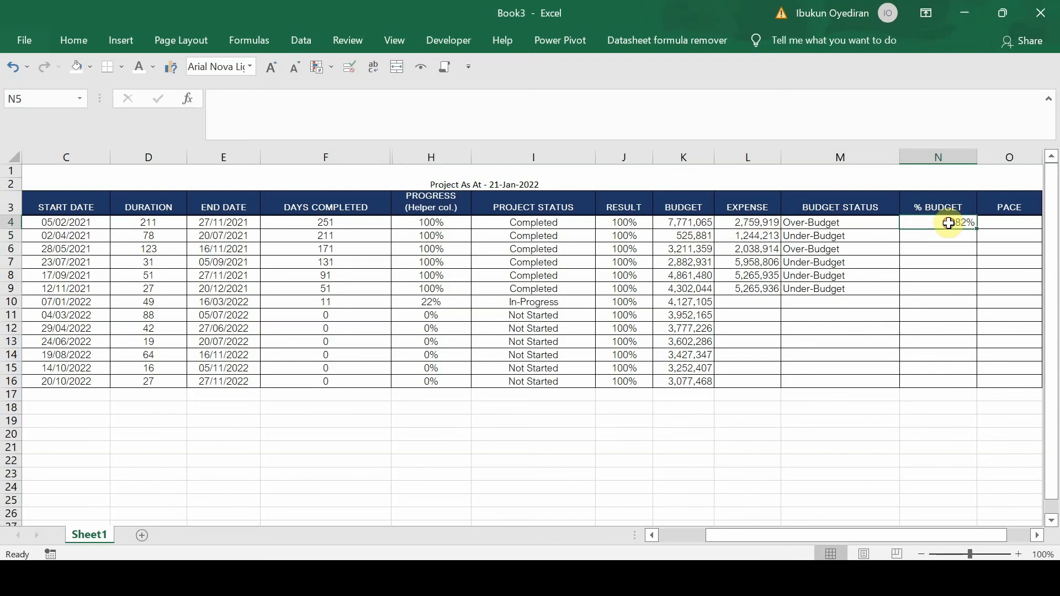
double_click(976, 227)
key(ctrl+z)
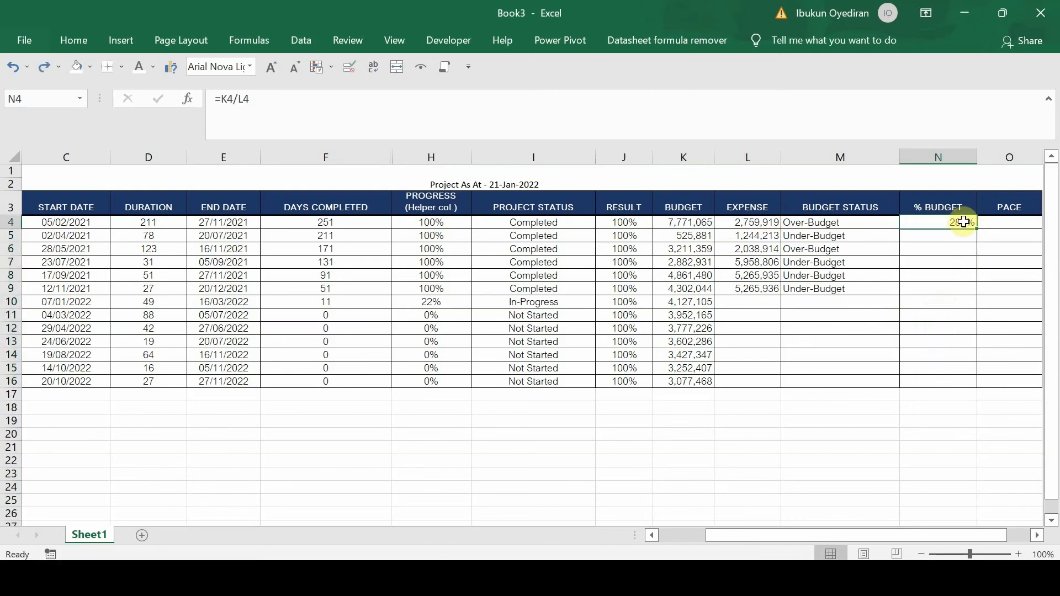
drag(977, 229, 967, 291)
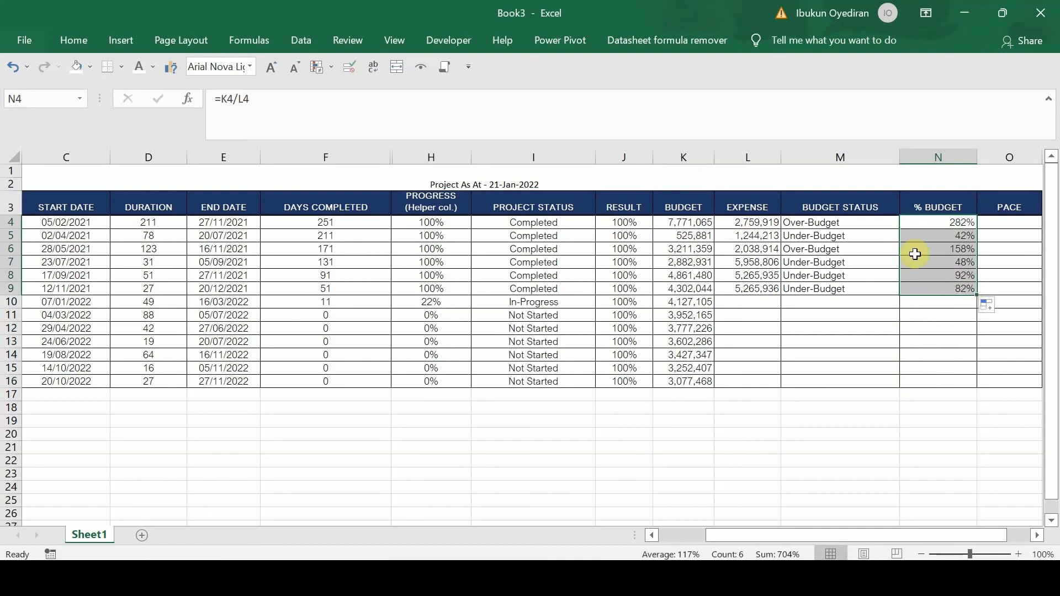
Step: Examine the % Budget formulas and percentages in N4:N6 against each project's budget and expense
click(924, 228)
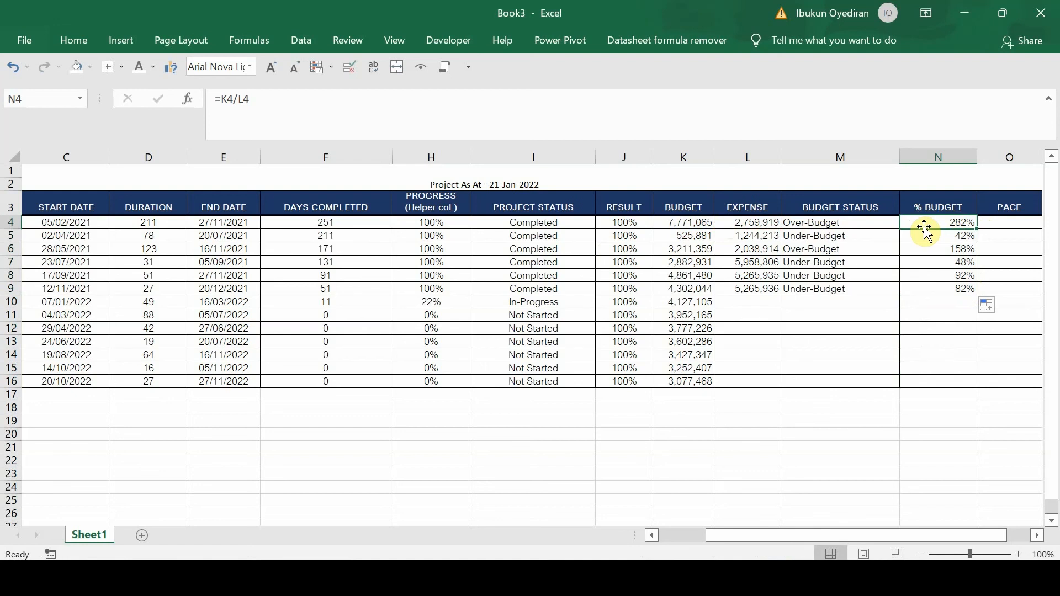
click(941, 242)
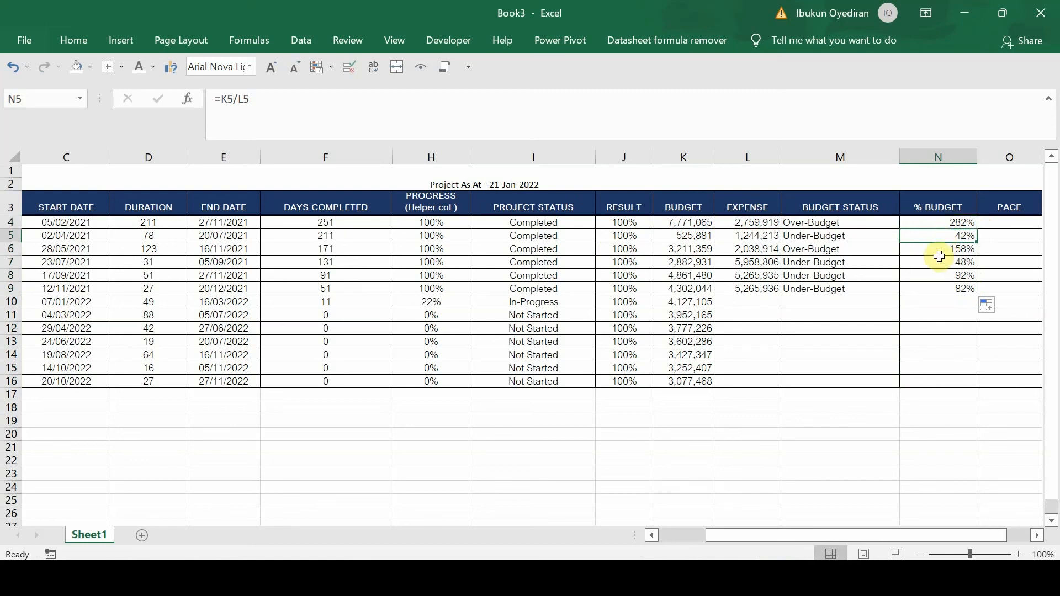
click(938, 250)
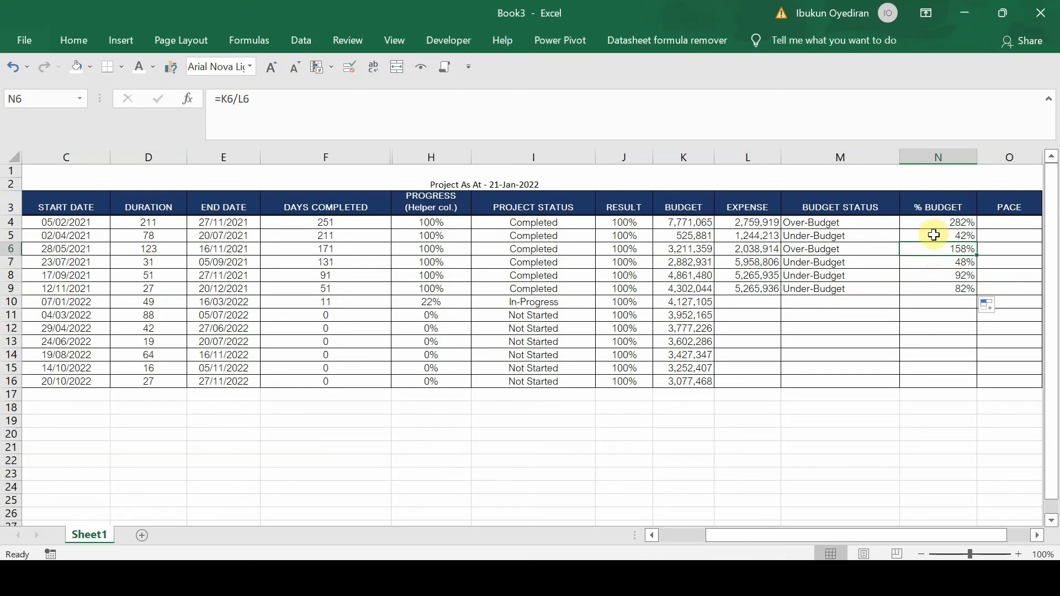
double_click(934, 236)
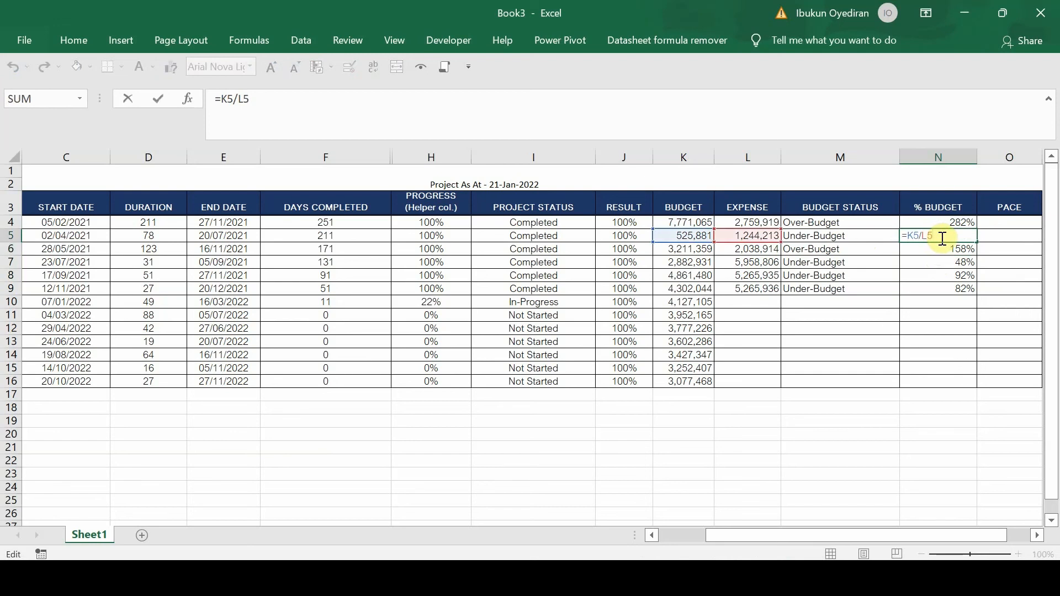
key(Escape)
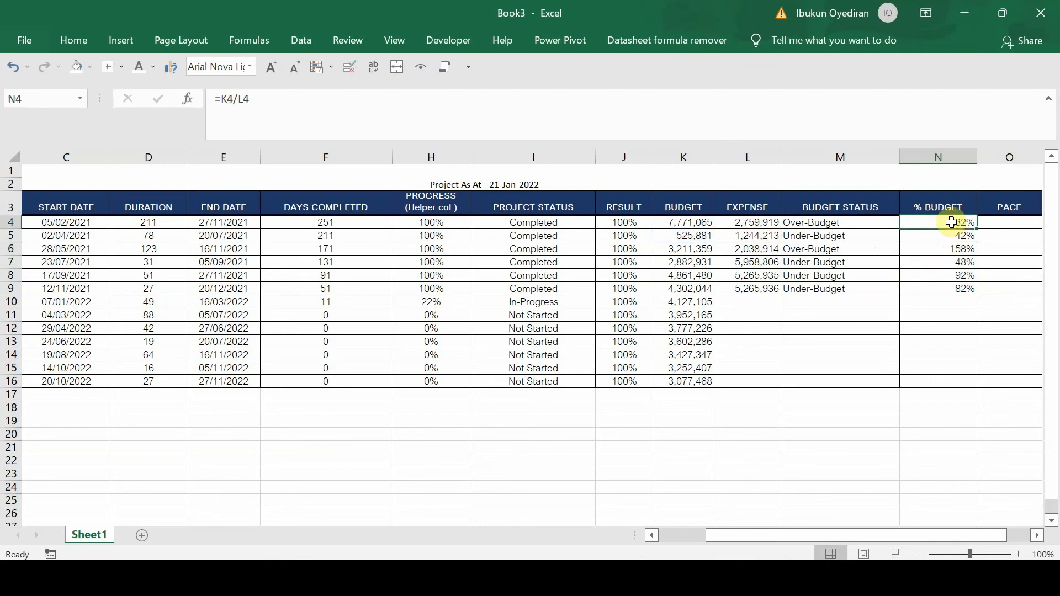
double_click(952, 223)
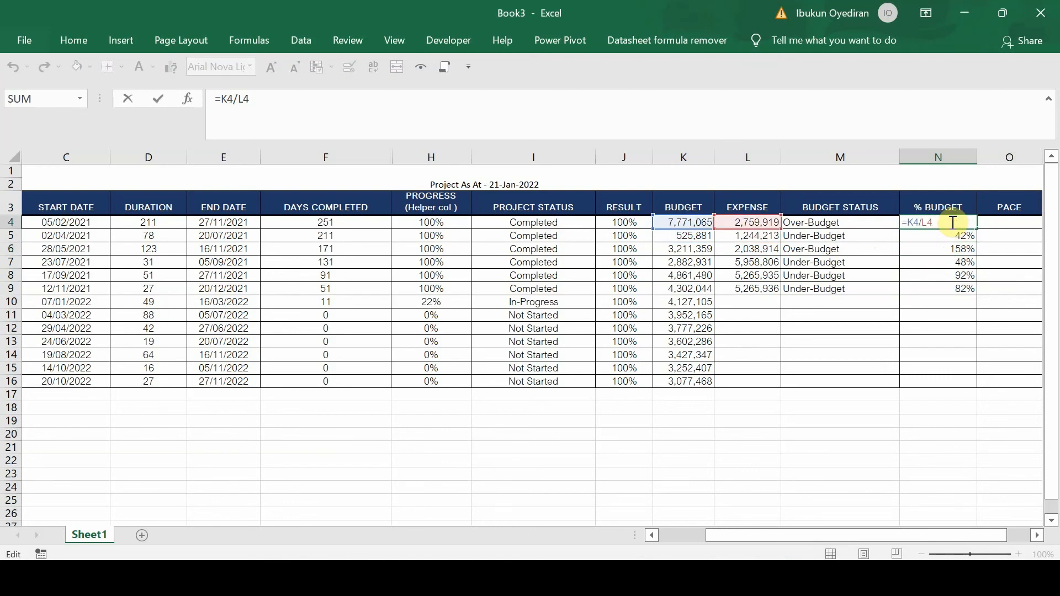
click(956, 234)
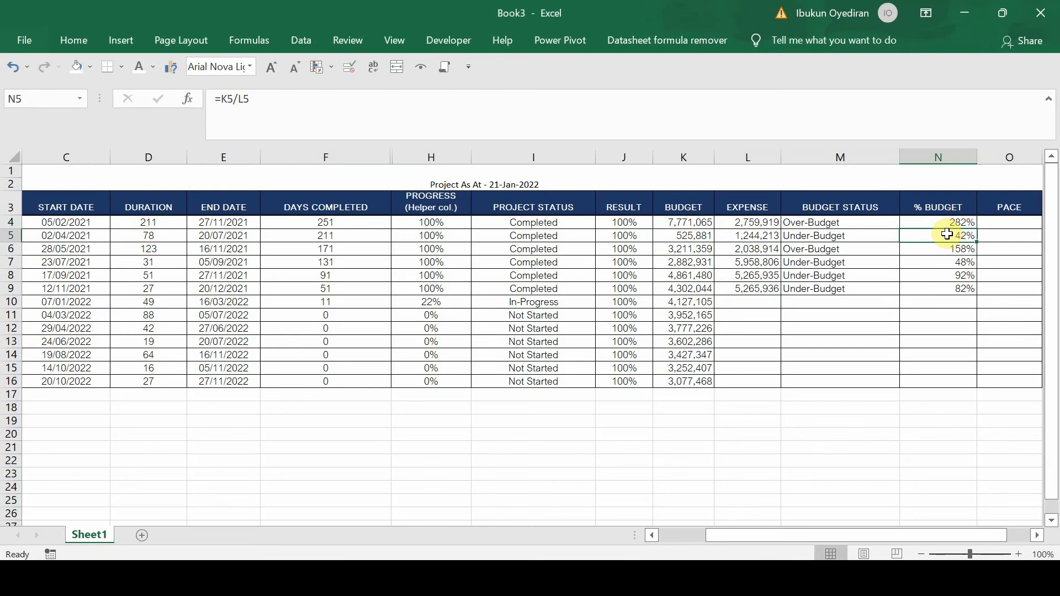
click(949, 249)
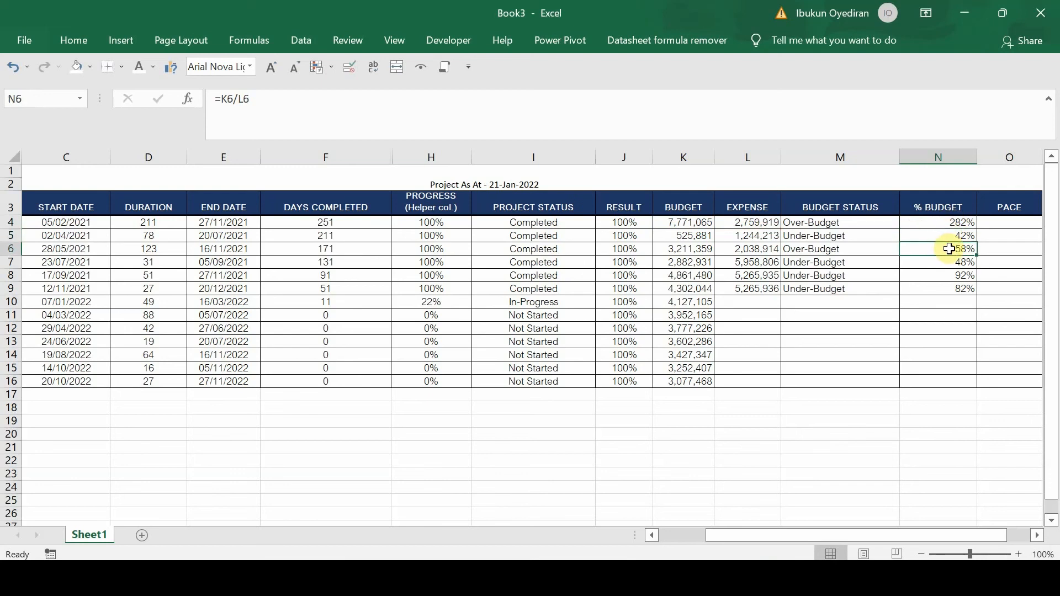
Step: Start an IF formula in O4 under Pace that tests N4<0 and returns "Underpacing" when it is true
click(1002, 222)
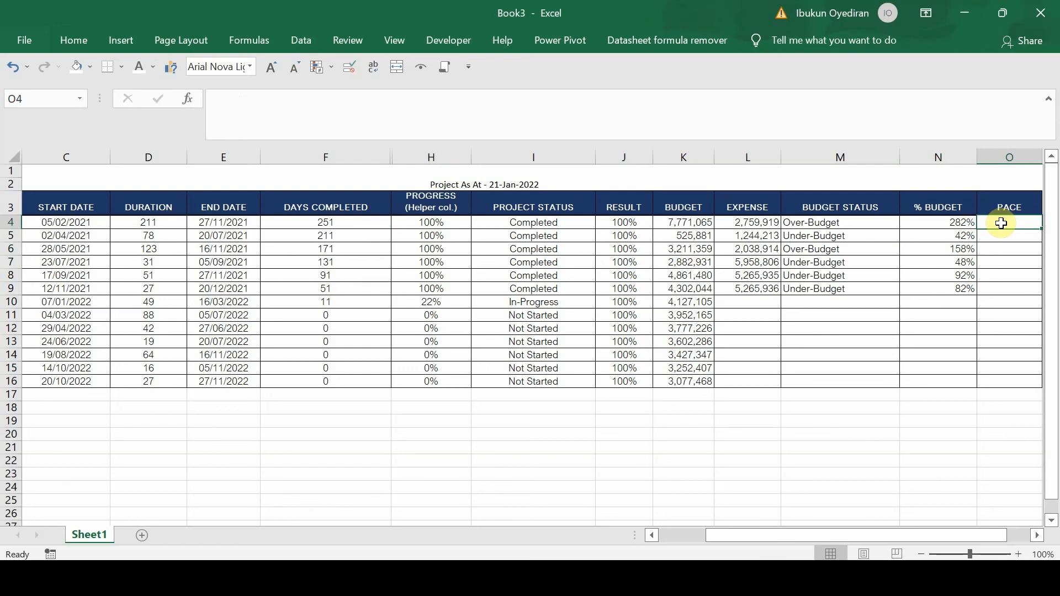
text(=if)
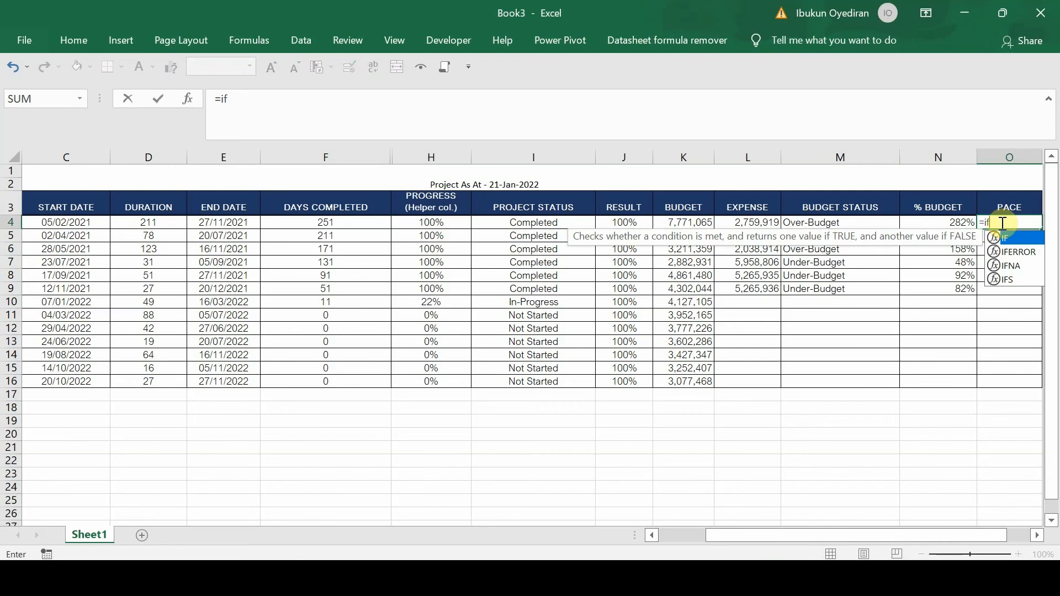
key(Tab)
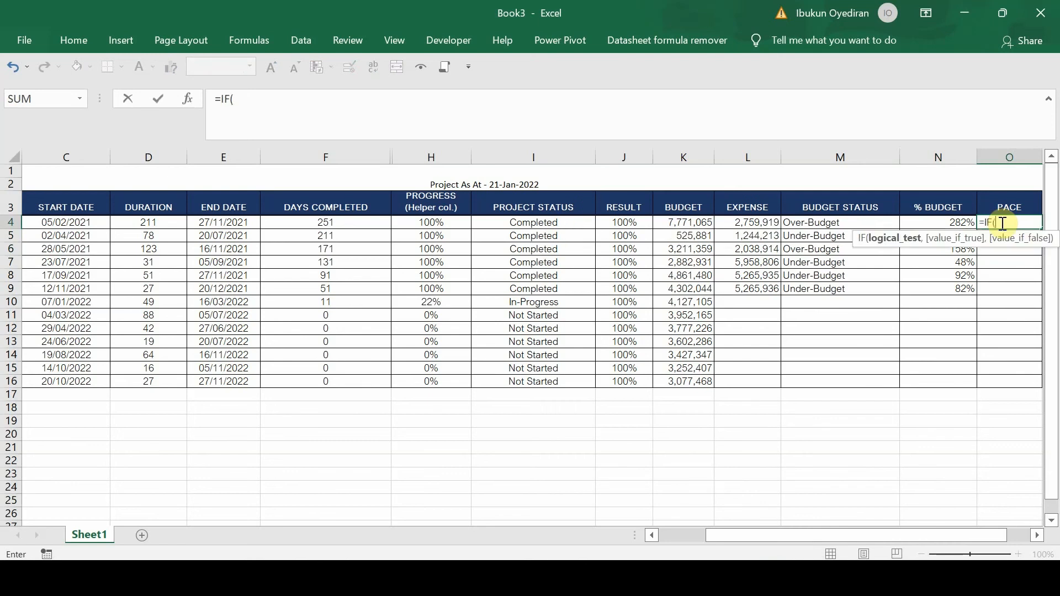
click(928, 220)
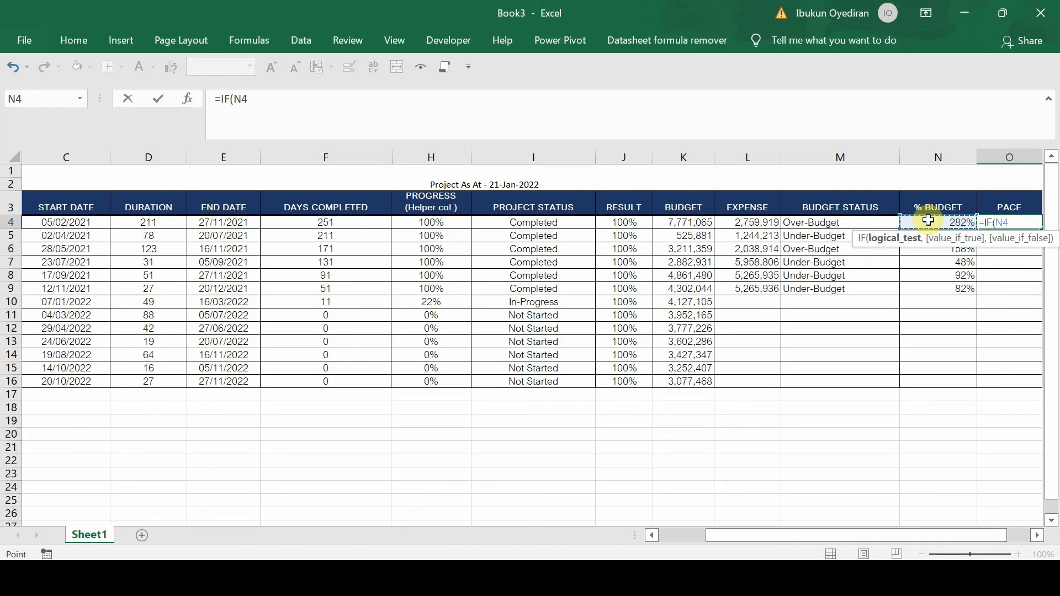
text(<0,)
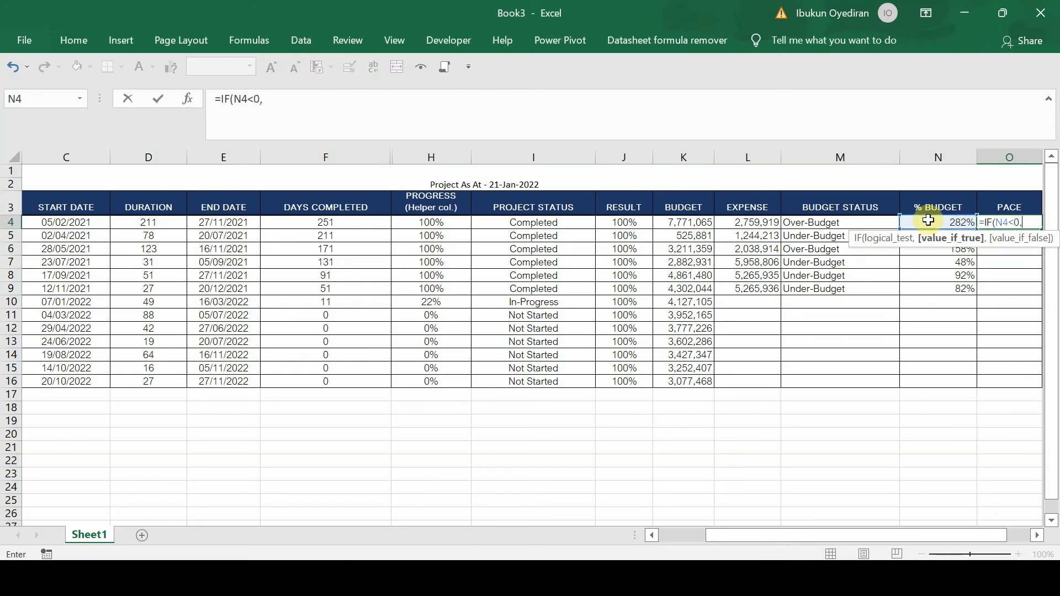
text("Underpac)
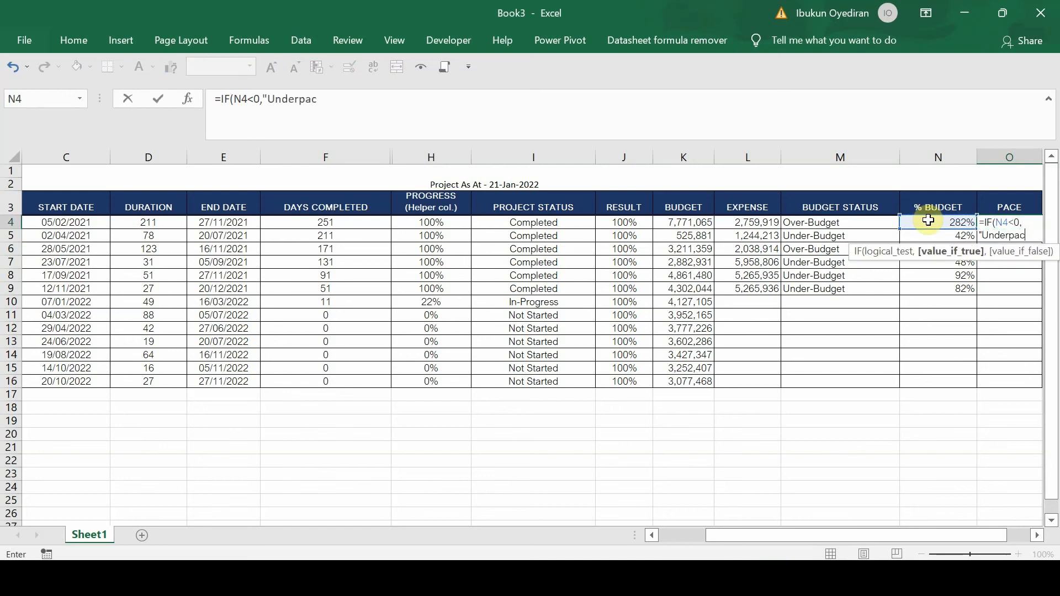
text(ing)
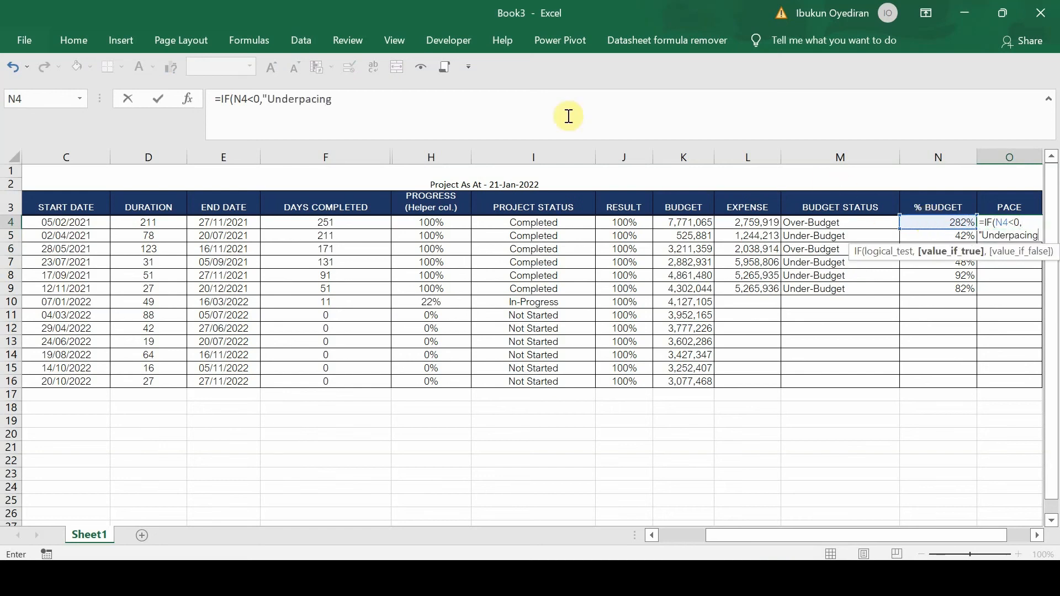
click(351, 101)
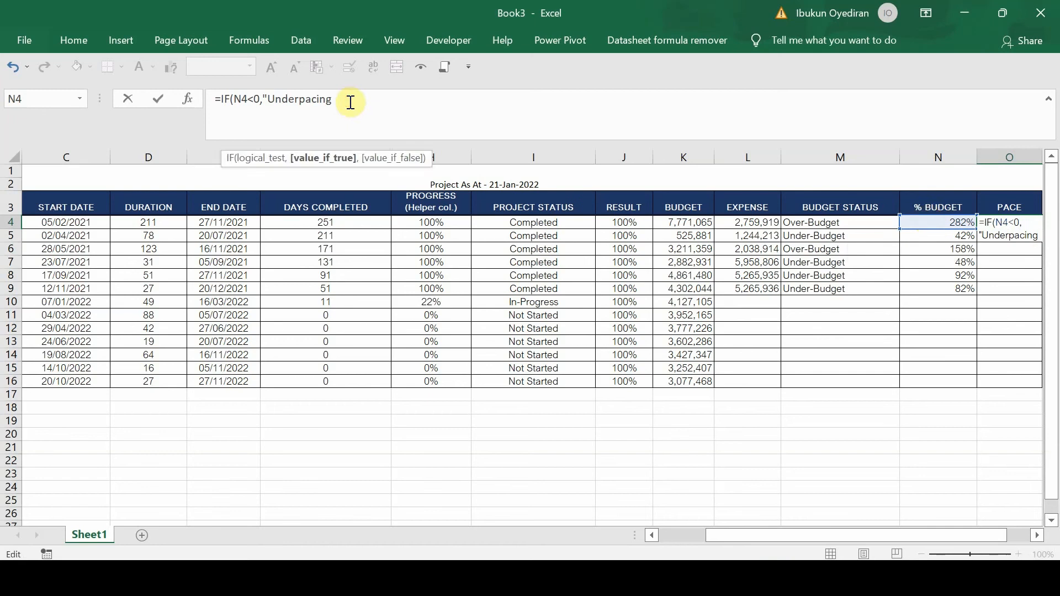
text(",")
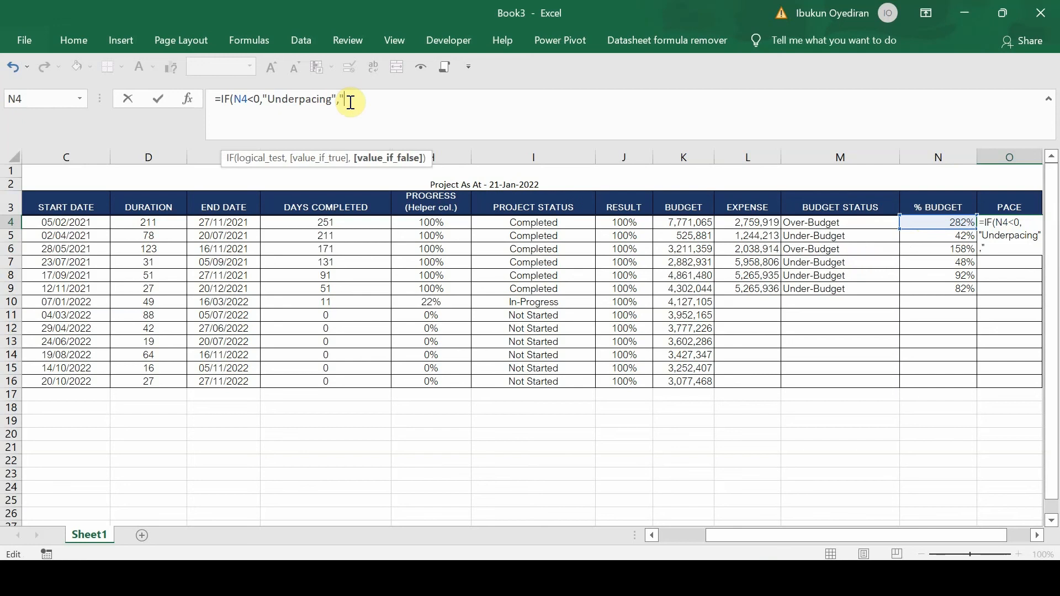
Step: Finish the O4 formula with "Overpacing" as the false result, close the IF function and enter it
text(Overpacong)
key(BackSpace)
key(BackSpace)
key(BackSpace)
text(ing)
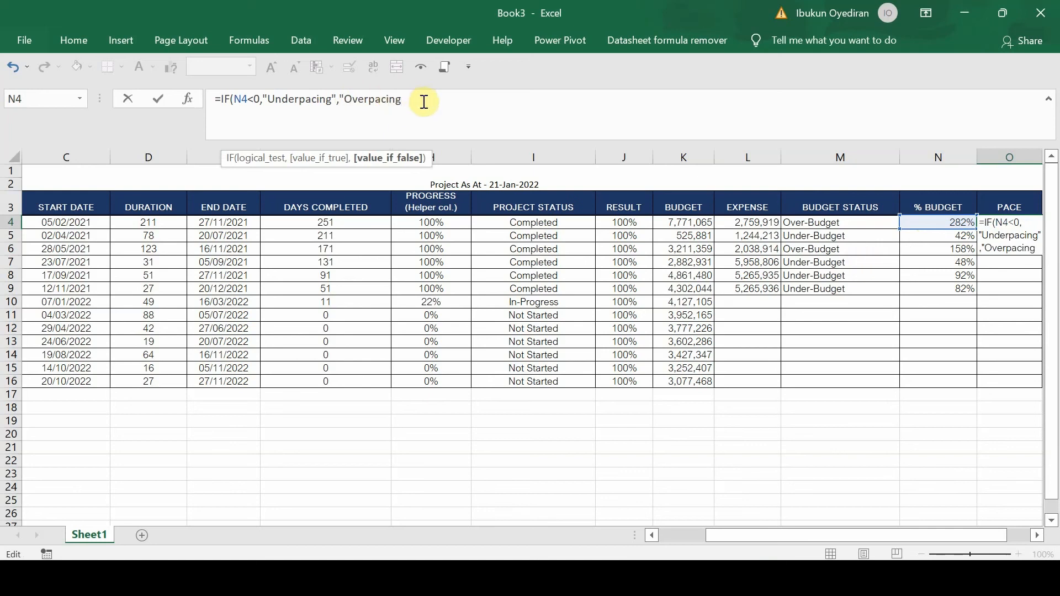
text("))
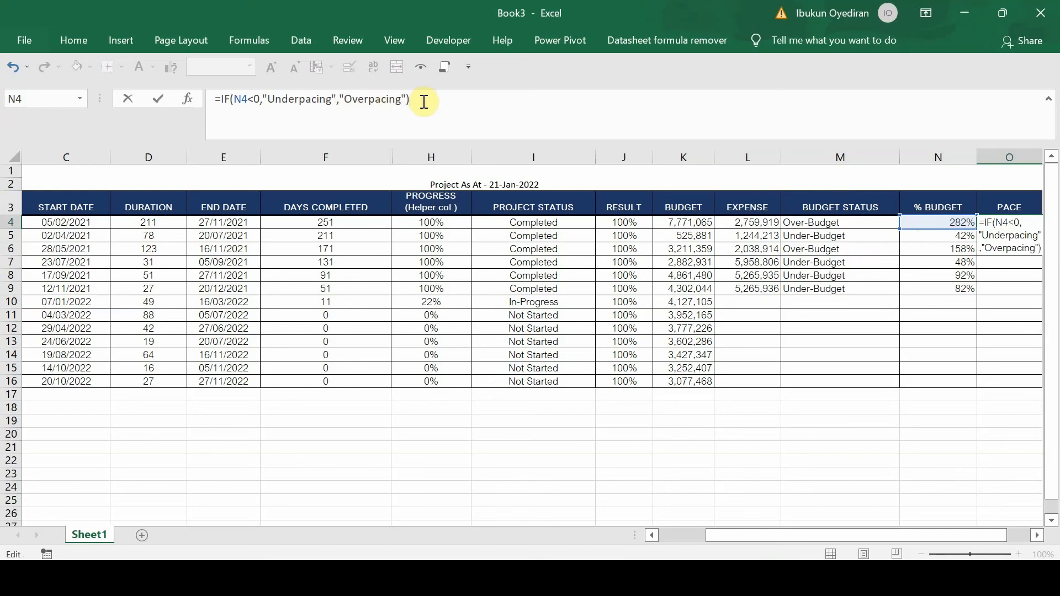
key(Return)
Step: Fill the O4 formula down the Pace column through row 9 and check it against row 5's expense, budget status and % budget
click(1016, 224)
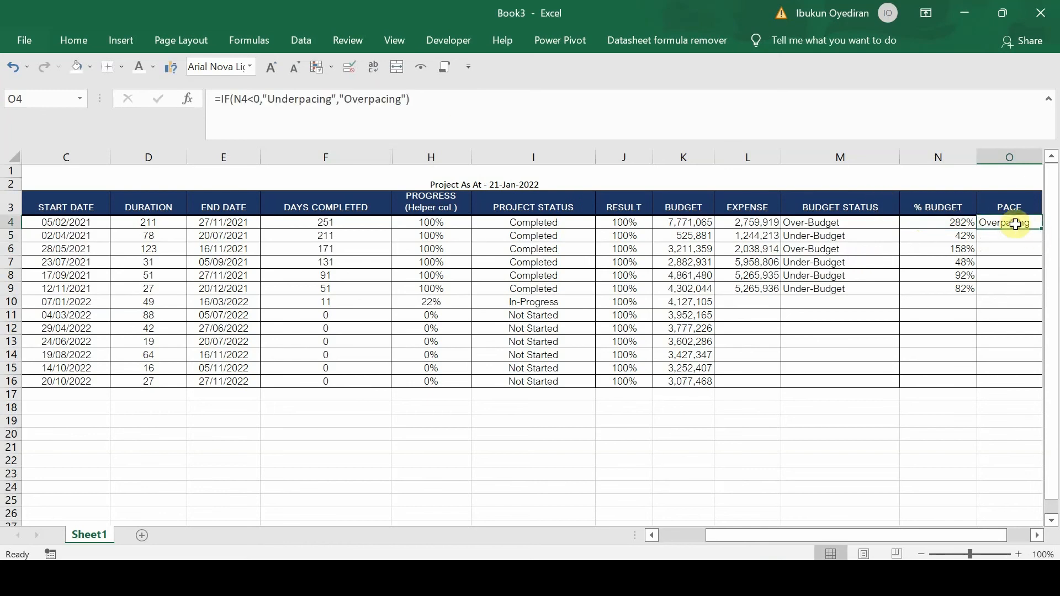
drag(1042, 228, 1034, 289)
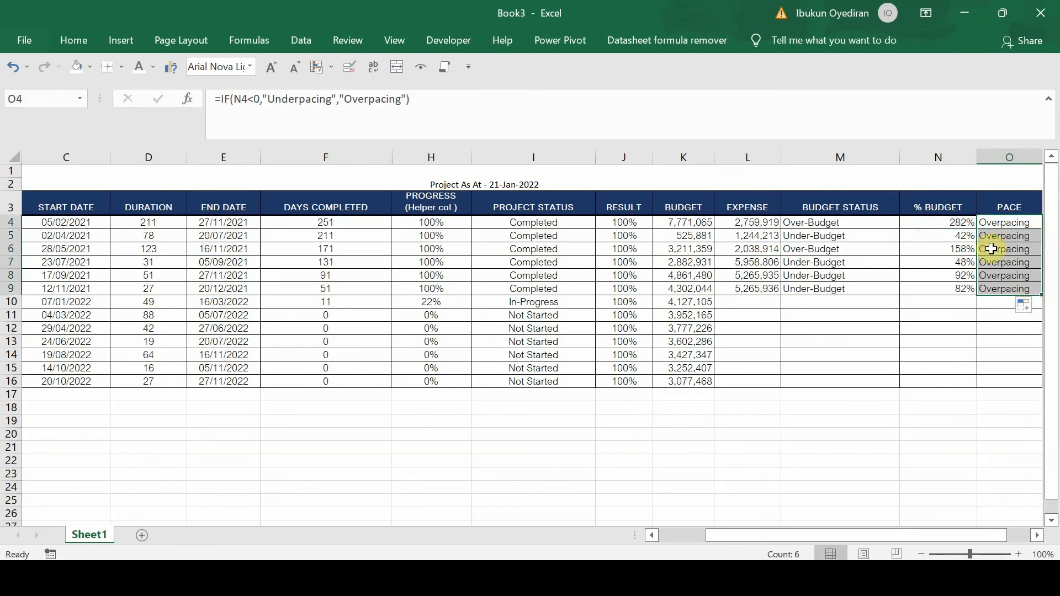
click(758, 239)
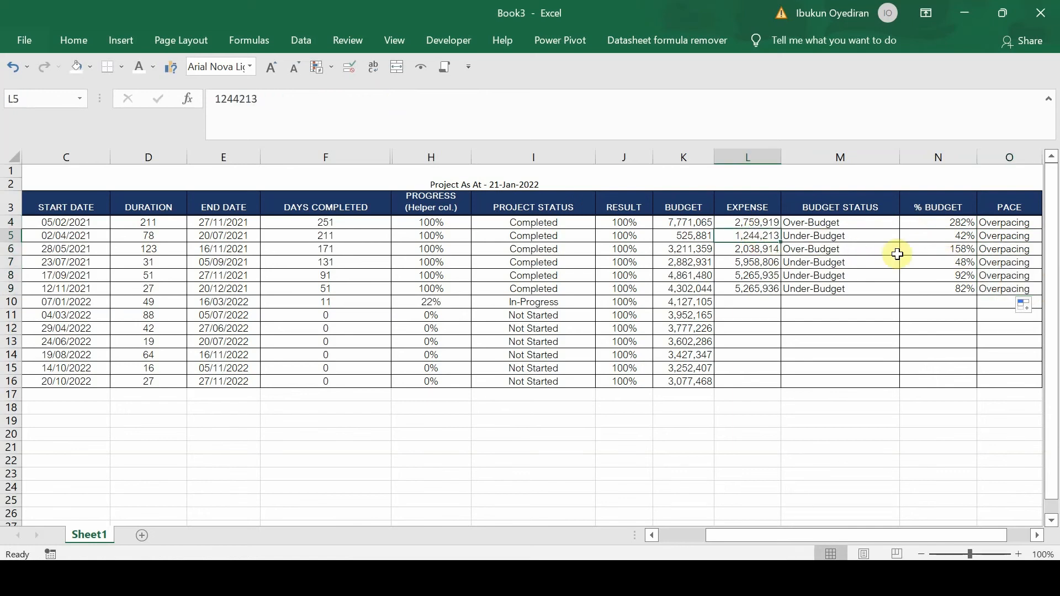
click(829, 236)
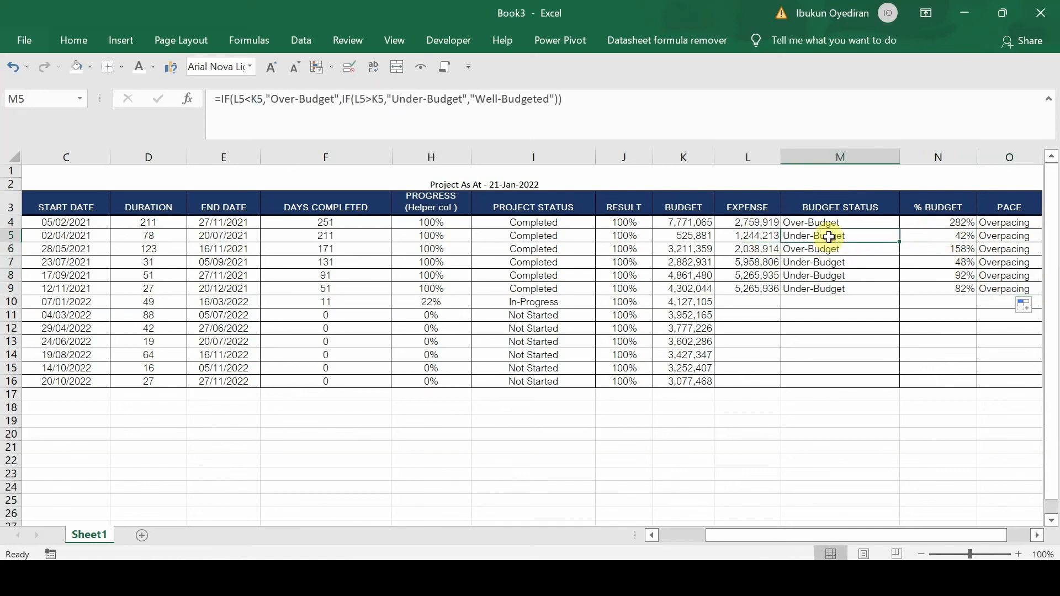
click(927, 236)
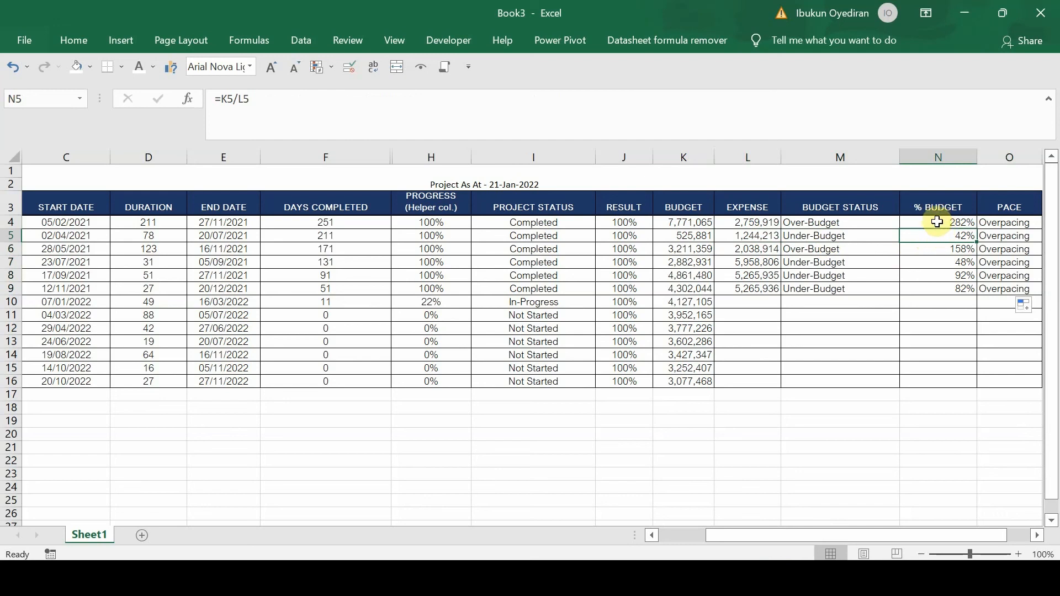
Step: Clear the % Budget formulas from N4:N9
drag(936, 222, 936, 291)
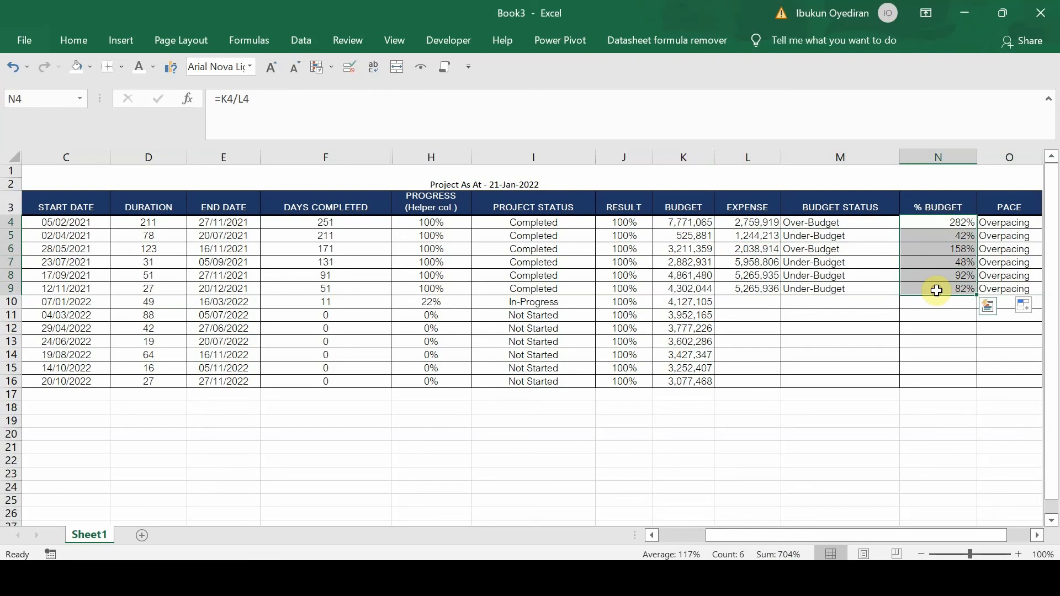
key(Delete)
click(950, 235)
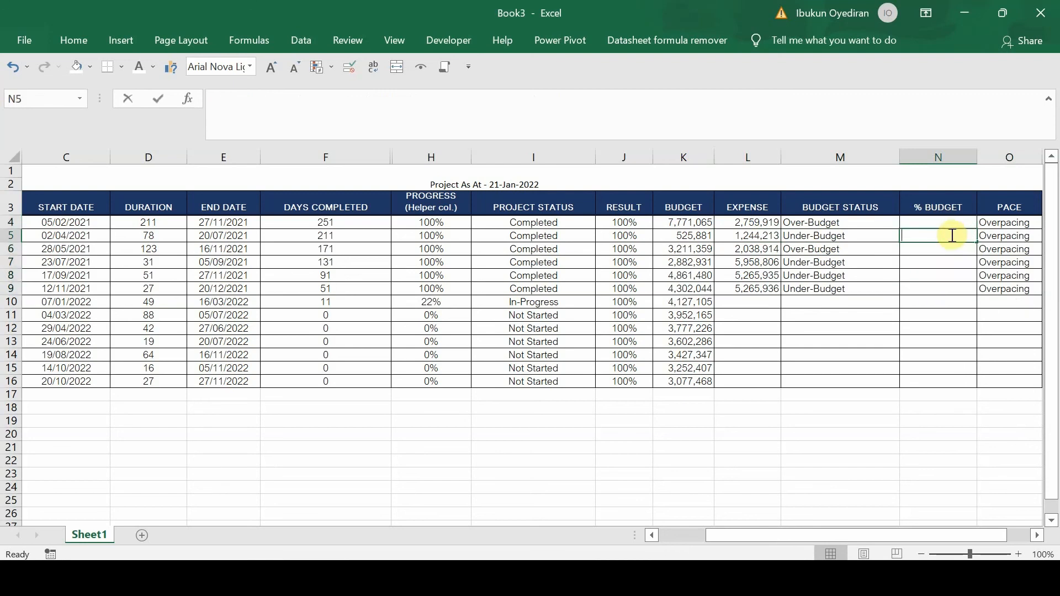
Step: Enter a formula in N5 under % Budget that divides the budget K5 by the expense L5
text(=)
click(698, 235)
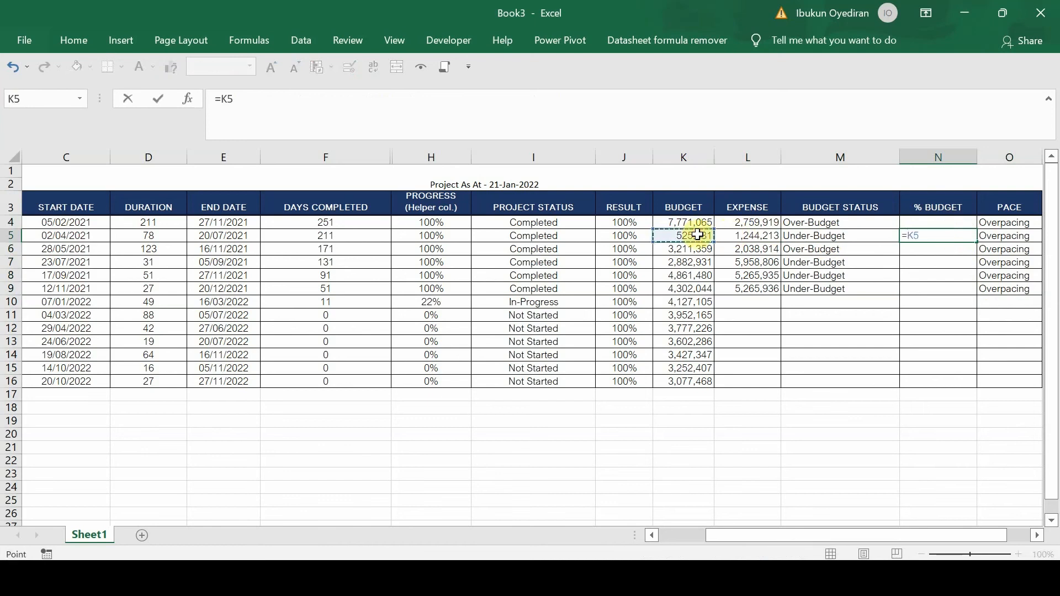
text(/)
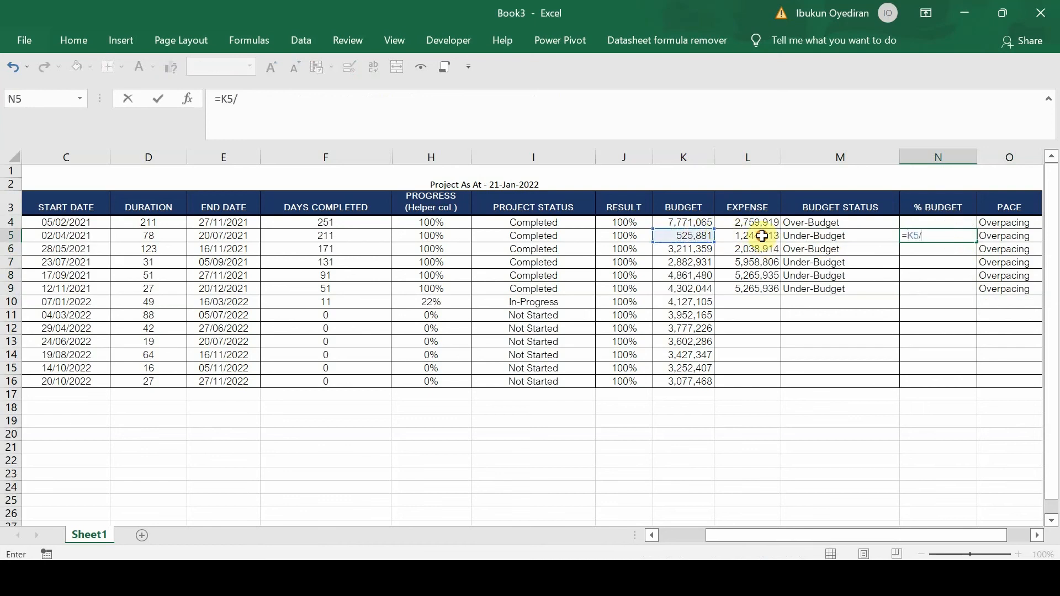
click(764, 236)
key(Return)
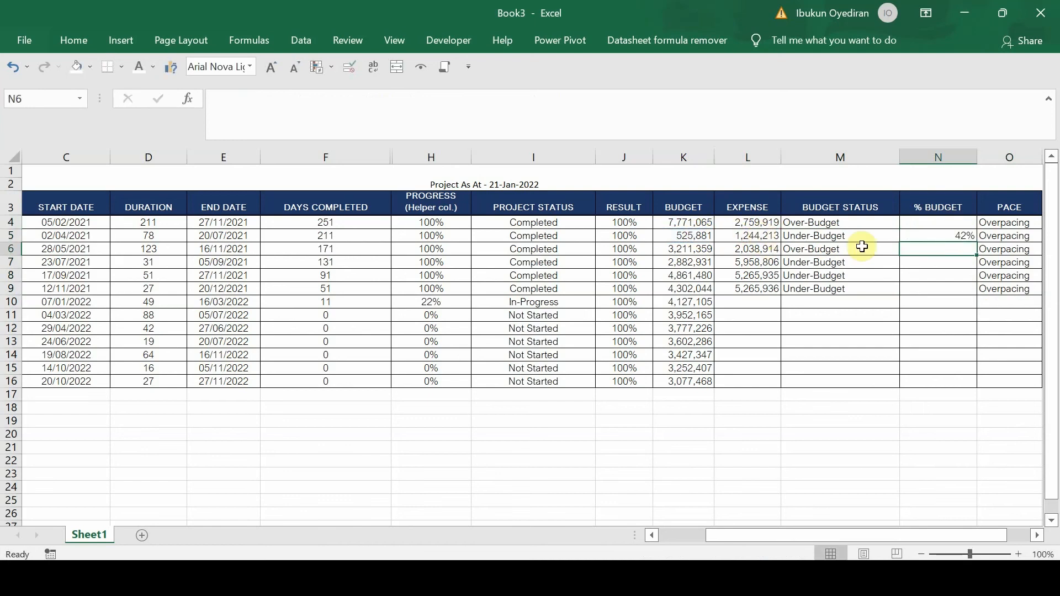
Step: Change the number format of N5 to General, trying more percentage decimal places and the Fraction format on the way
click(938, 235)
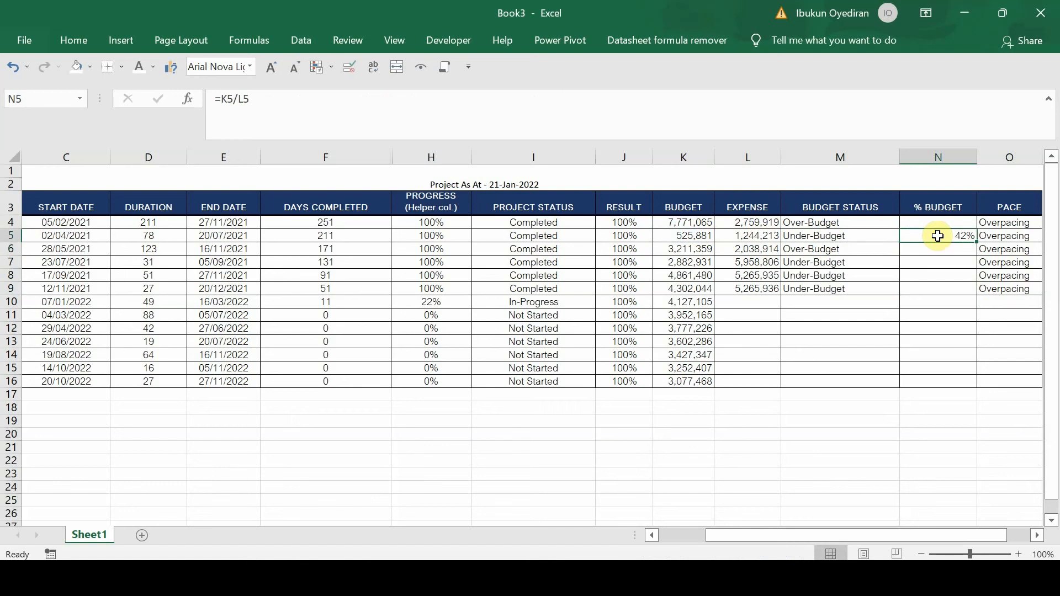
right_click(937, 236)
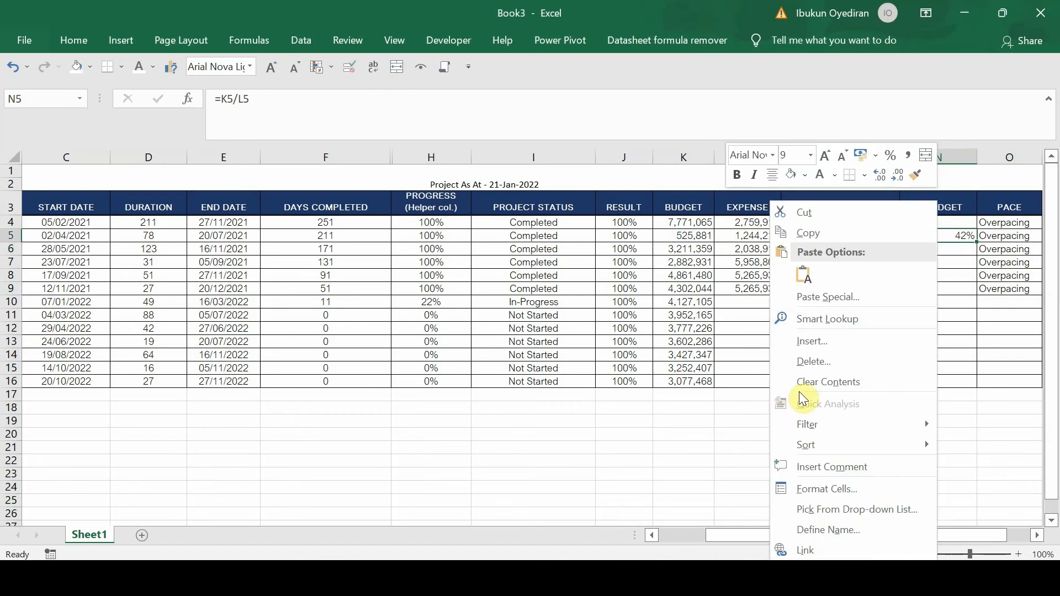
click(965, 239)
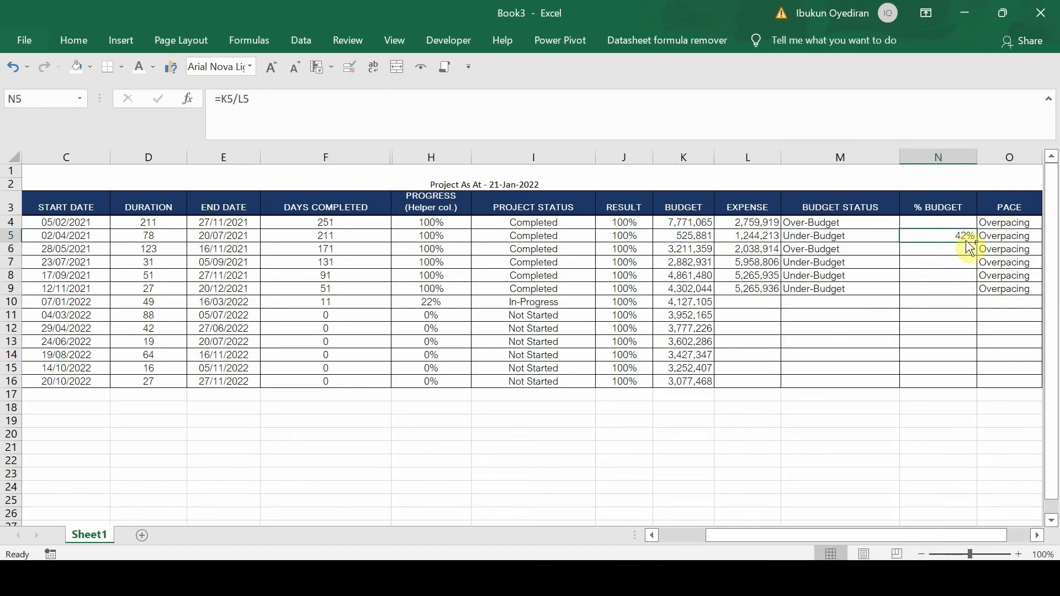
key(ctrl+1)
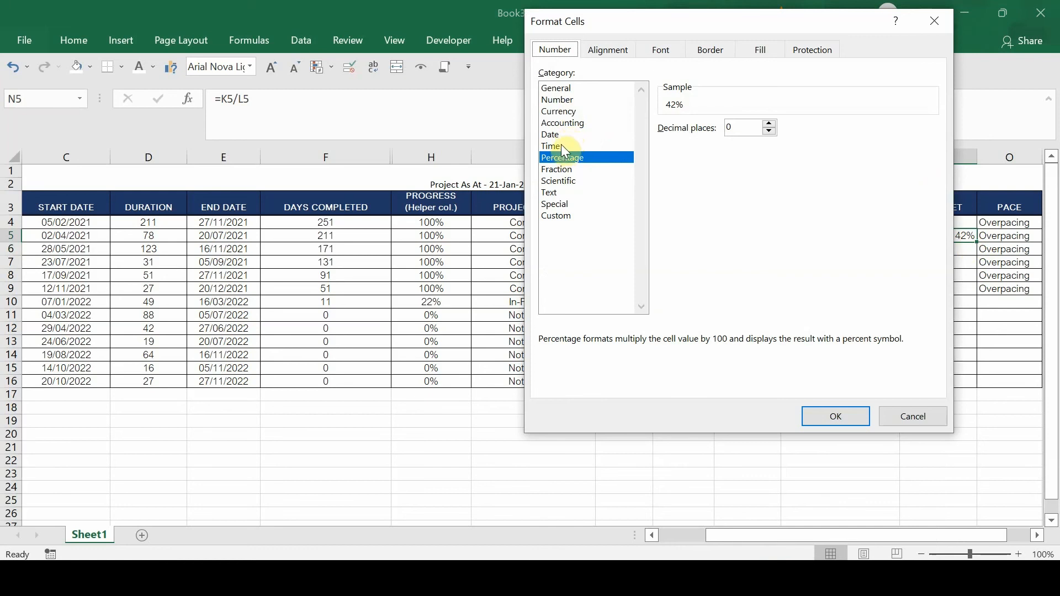
click(769, 132)
click(770, 124)
click(769, 124)
click(770, 123)
click(770, 124)
click(770, 124)
click(770, 123)
click(563, 170)
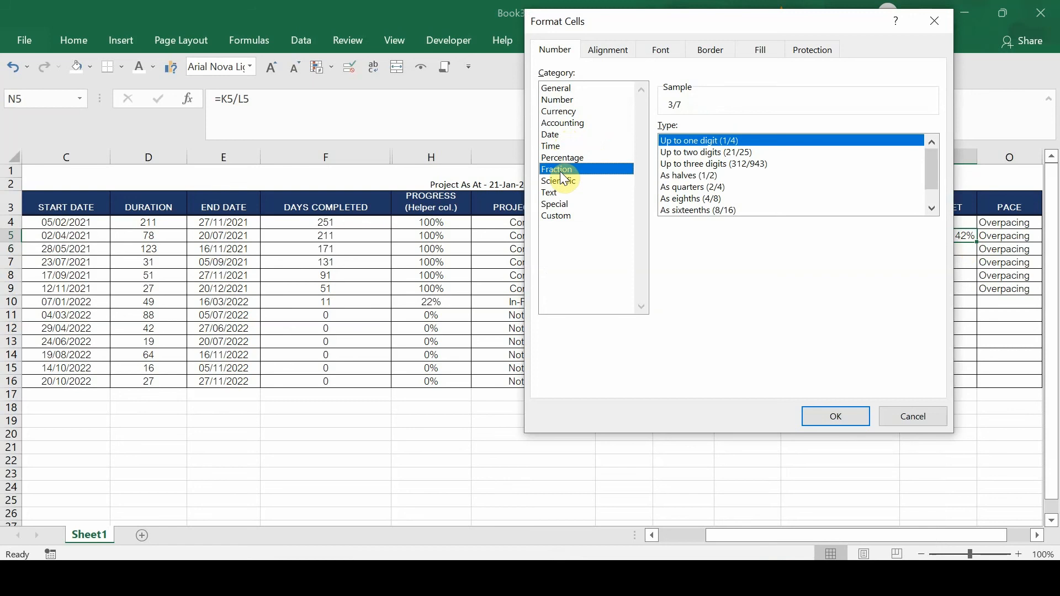
click(564, 89)
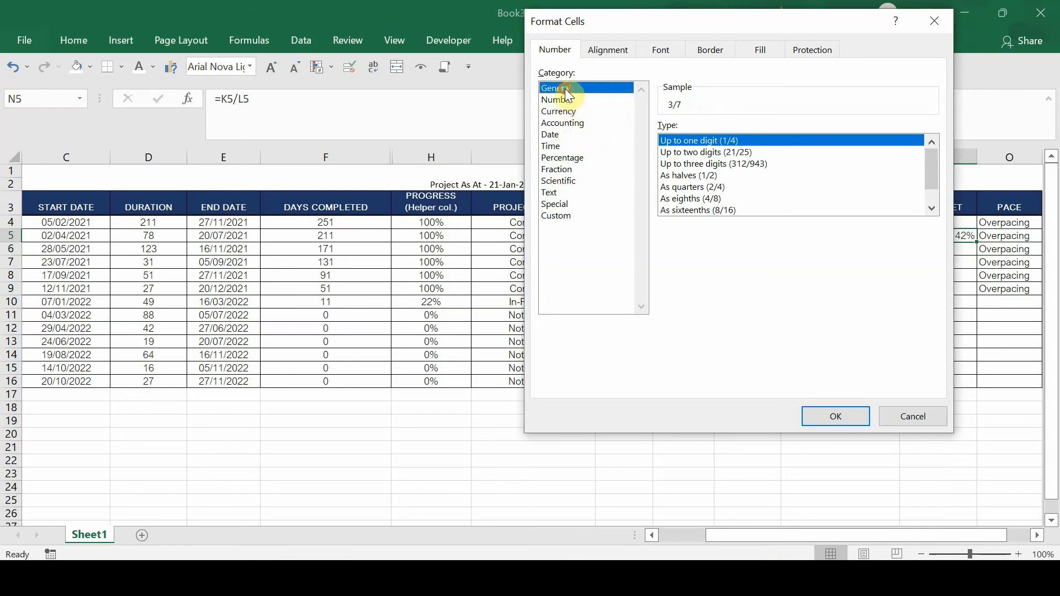
click(832, 412)
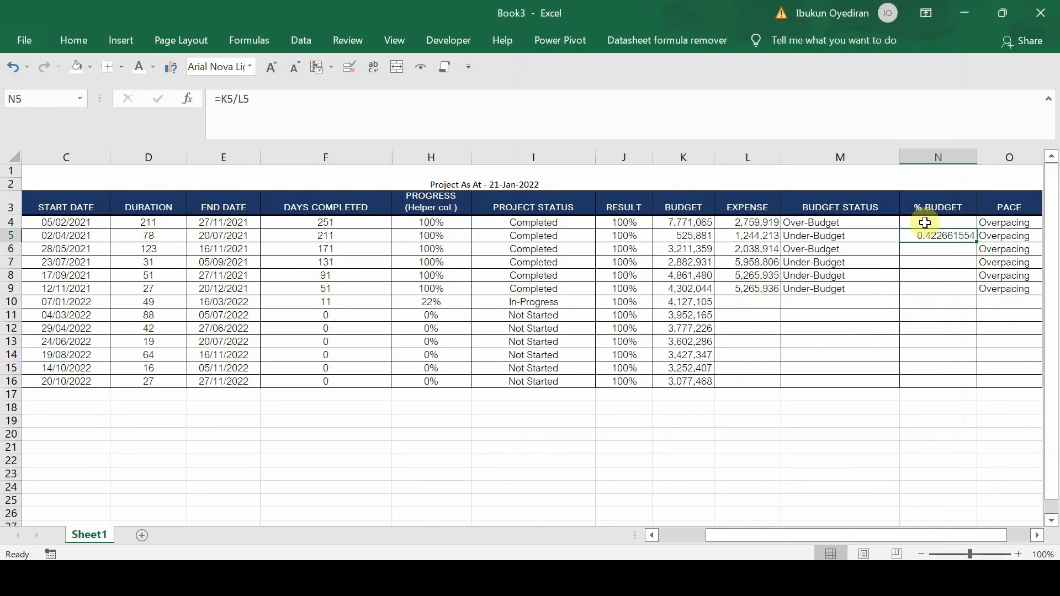
Step: Enter the formula =K4/L4 in N4 to divide the first project's budget by its expense
mouse_move(925, 223)
mouse_down()
mouse_move(925, 286)
mouse_move(925, 223)
mouse_up()
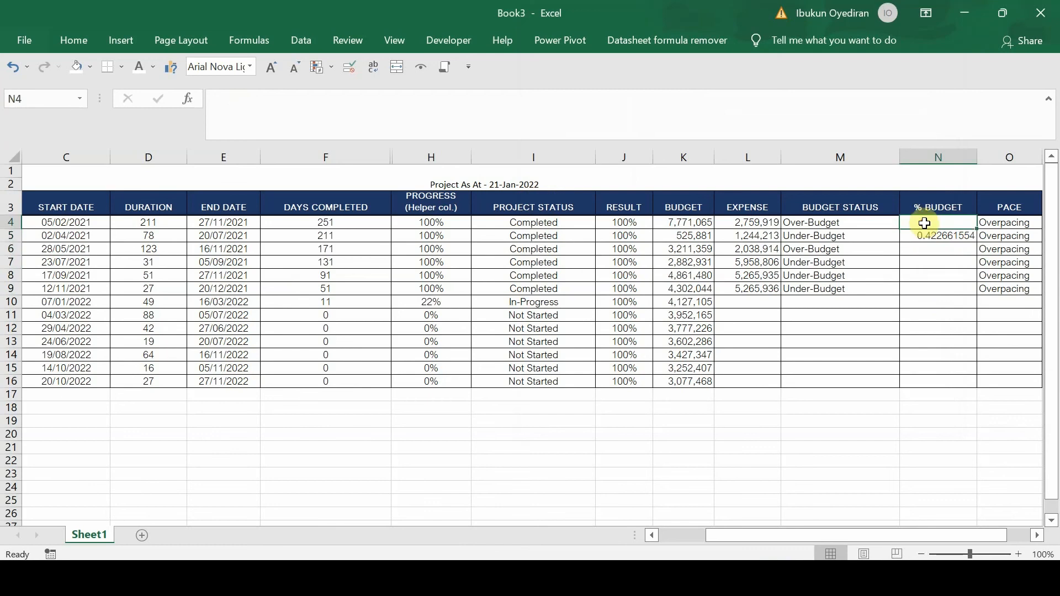
text(=)
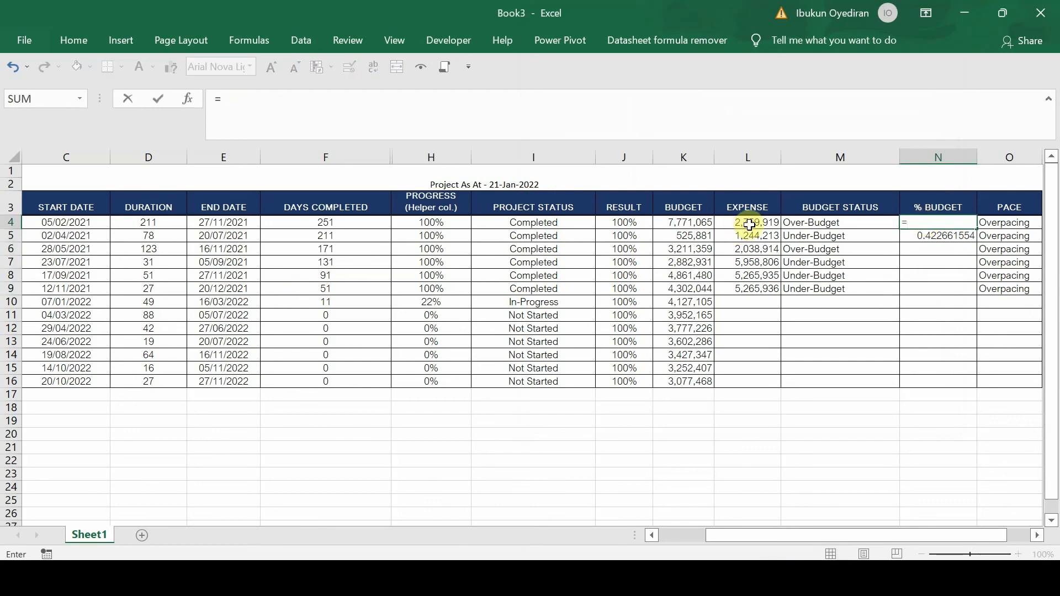
click(676, 222)
text(/)
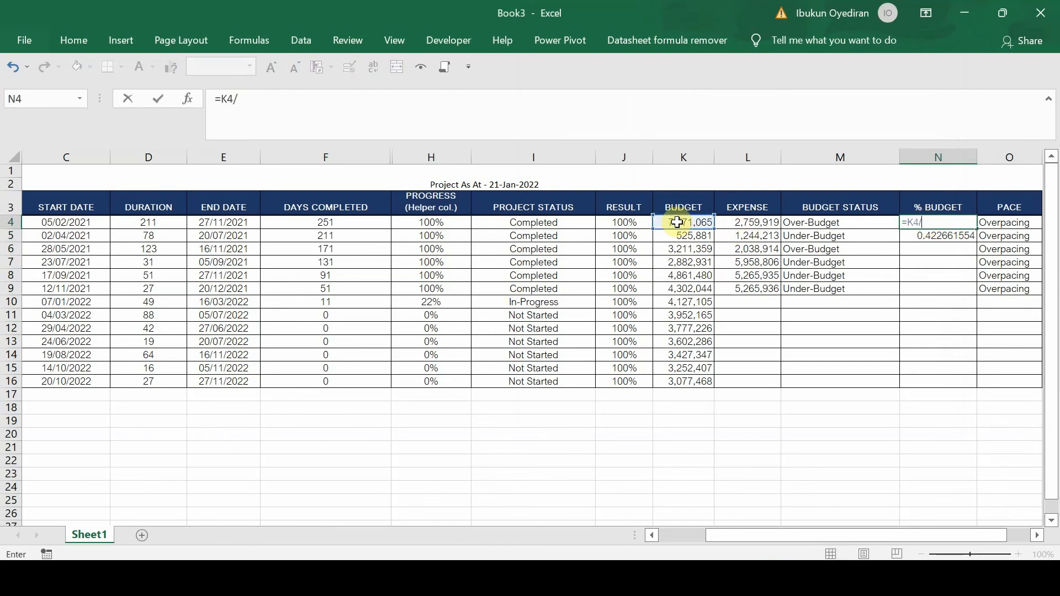
click(740, 224)
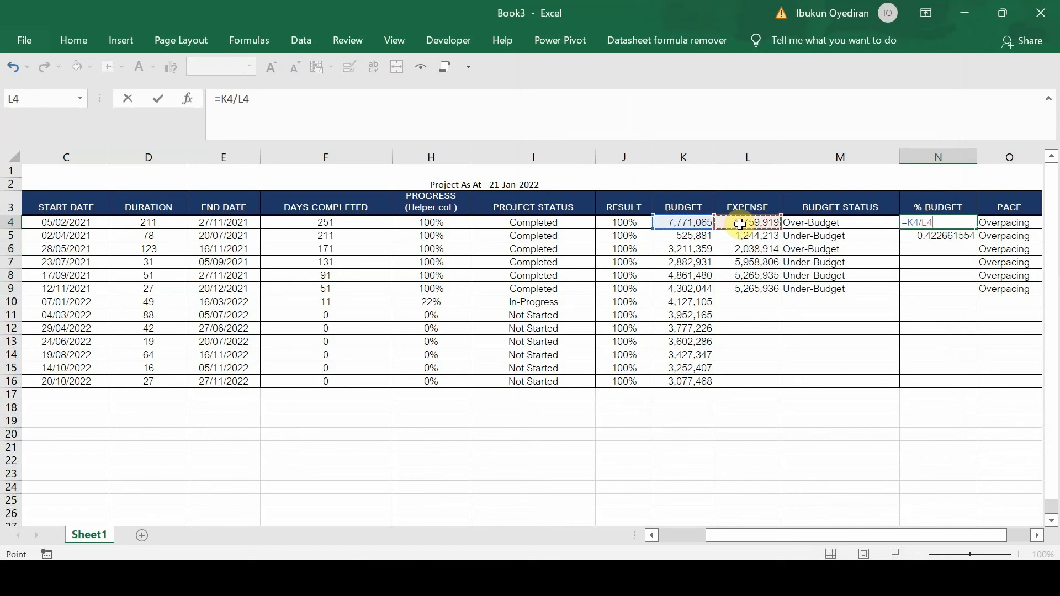
key(Return)
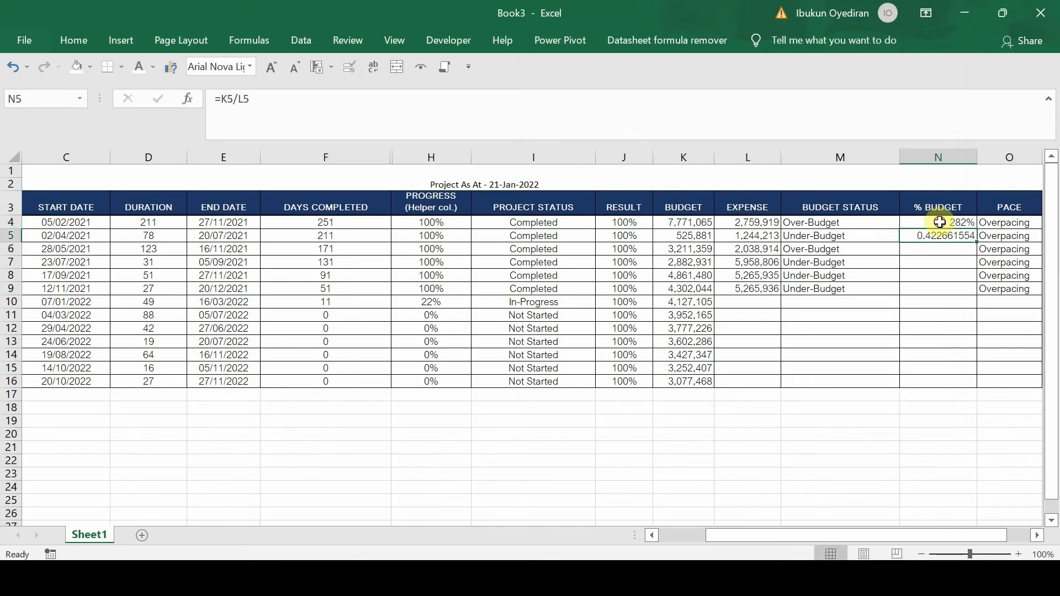
Step: Fill the N4 formula down the % Budget column and clear the cells N10:N16 that have no expense
click(939, 222)
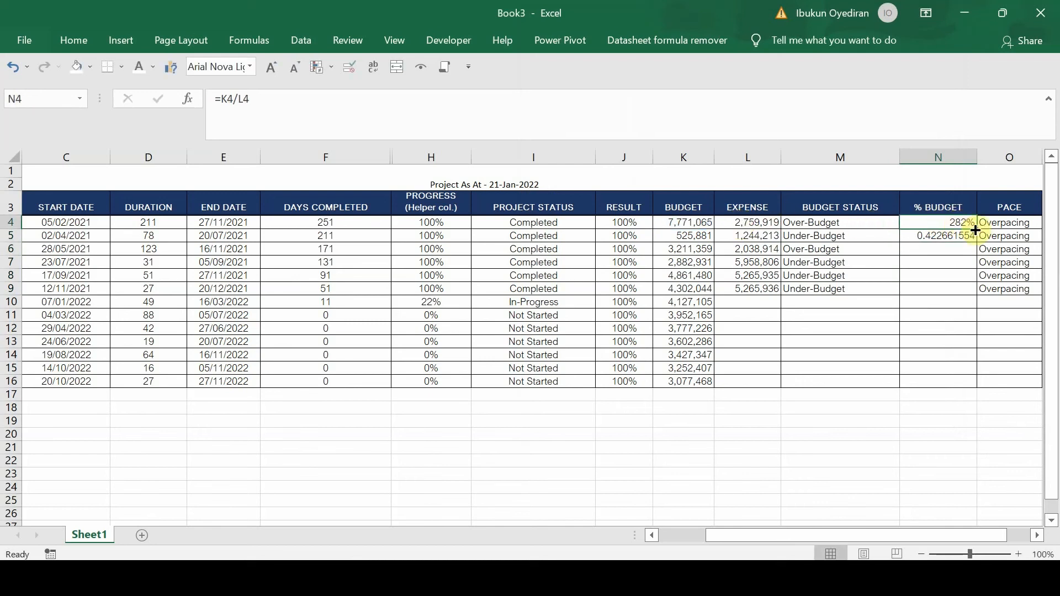
drag(973, 228, 975, 241)
double_click(976, 243)
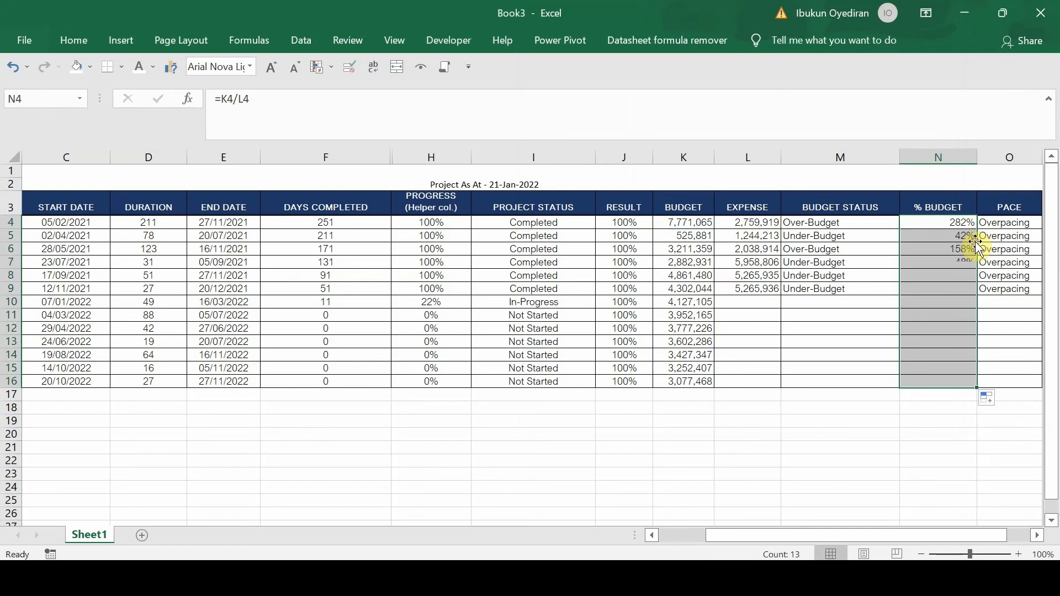
click(950, 303)
drag(951, 303, 945, 381)
key(Delete)
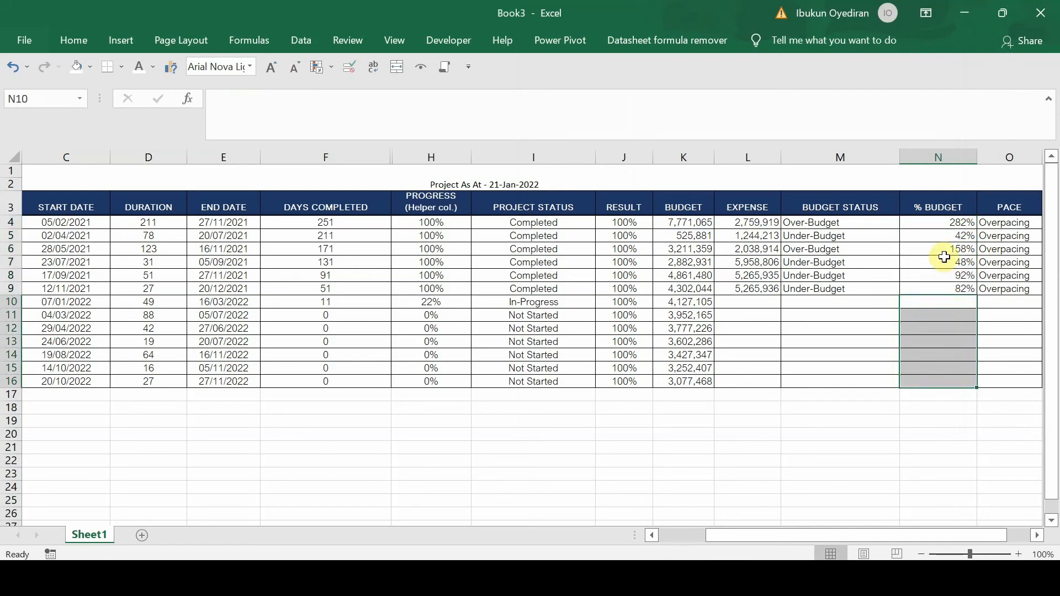
Step: Format the % Budget values in N4:N9 with the General number format
click(950, 221)
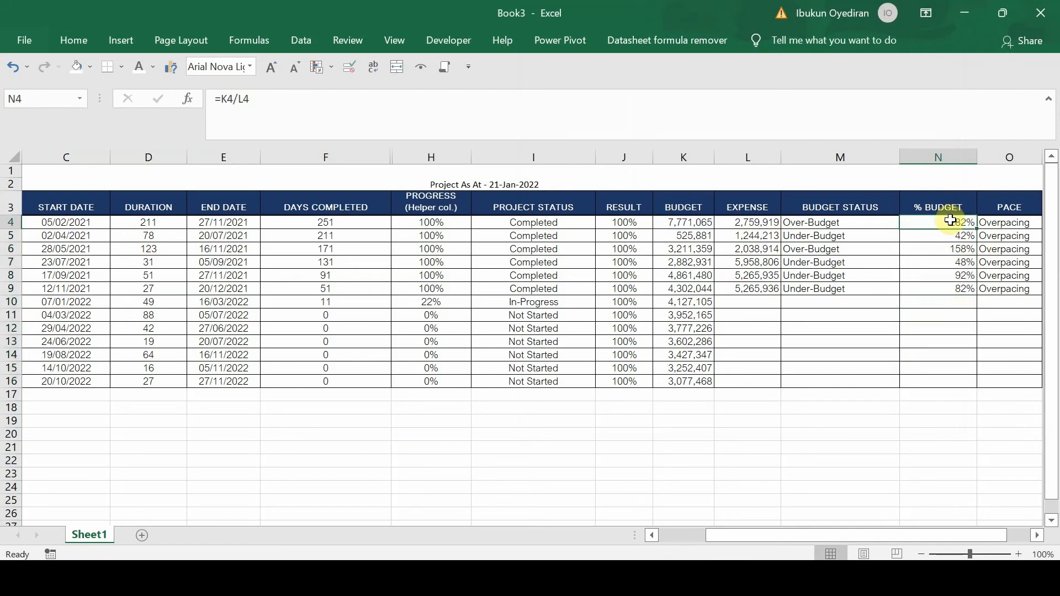
drag(951, 221, 952, 296)
key(ctrl+1)
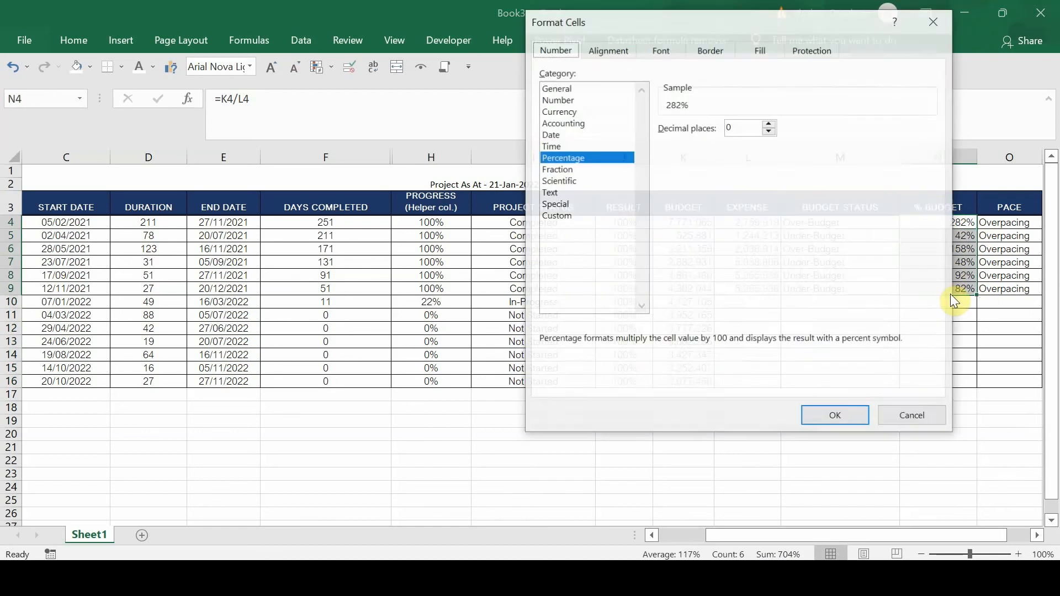
click(559, 89)
click(844, 413)
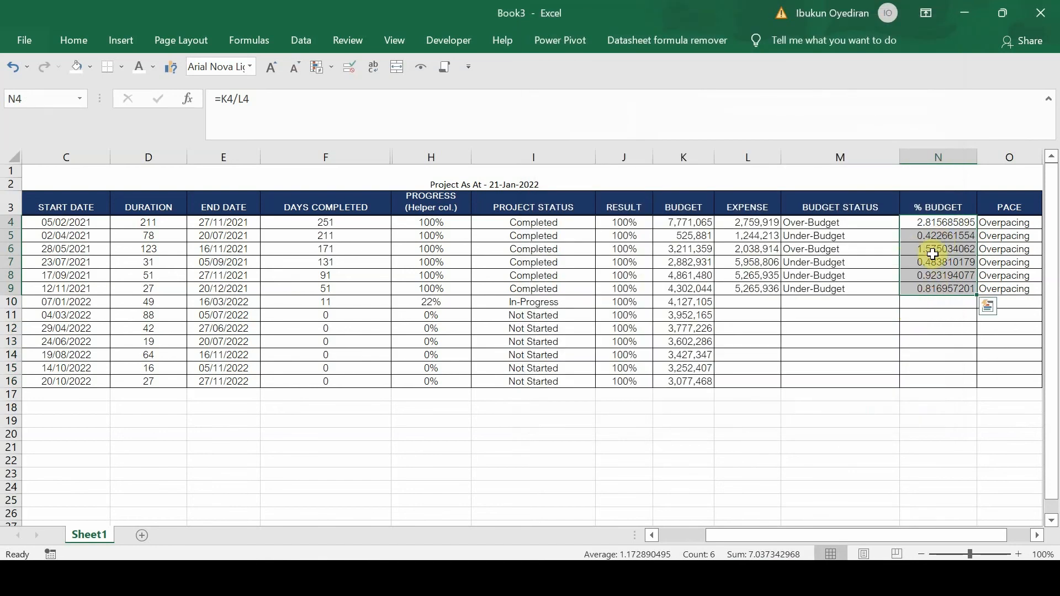
click(933, 254)
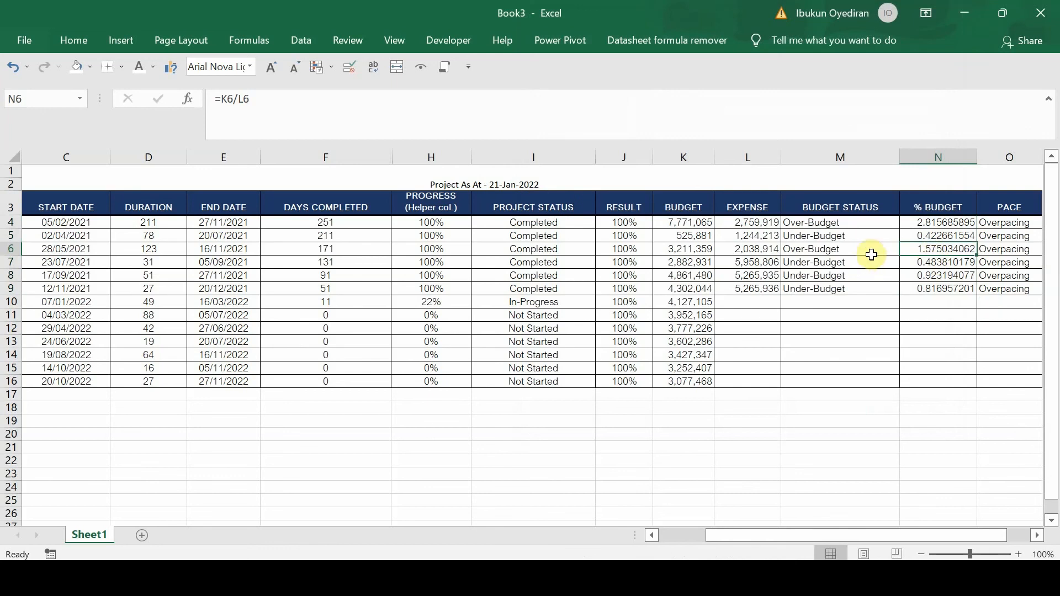
Step: Replace the Pace formula in O4 with a new IF that tests whether the budget exceeds the expense, K4>L4
click(997, 222)
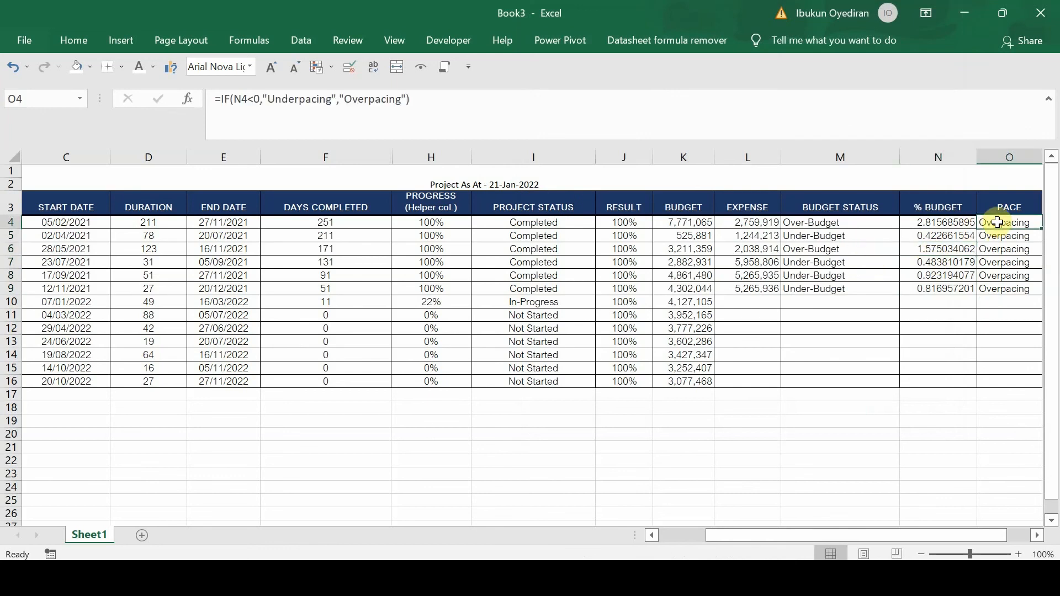
text(=)
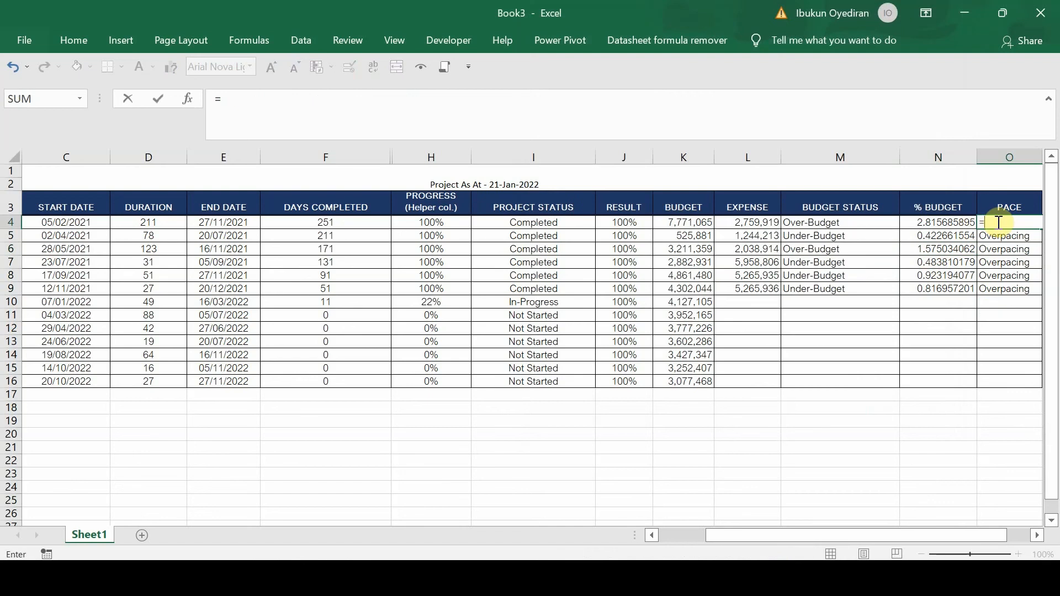
text(if)
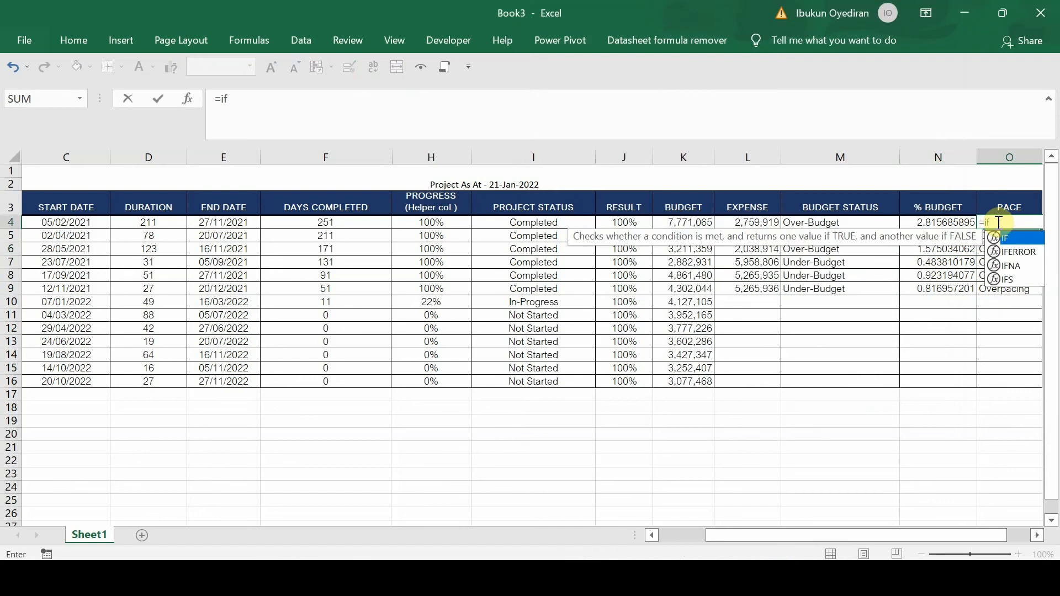
key(Tab)
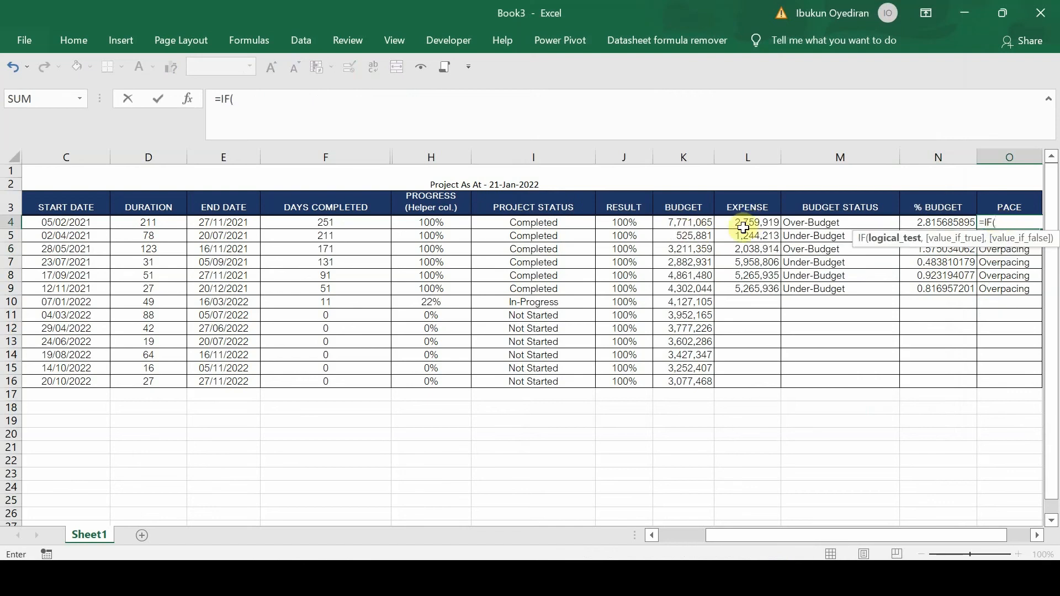
click(683, 222)
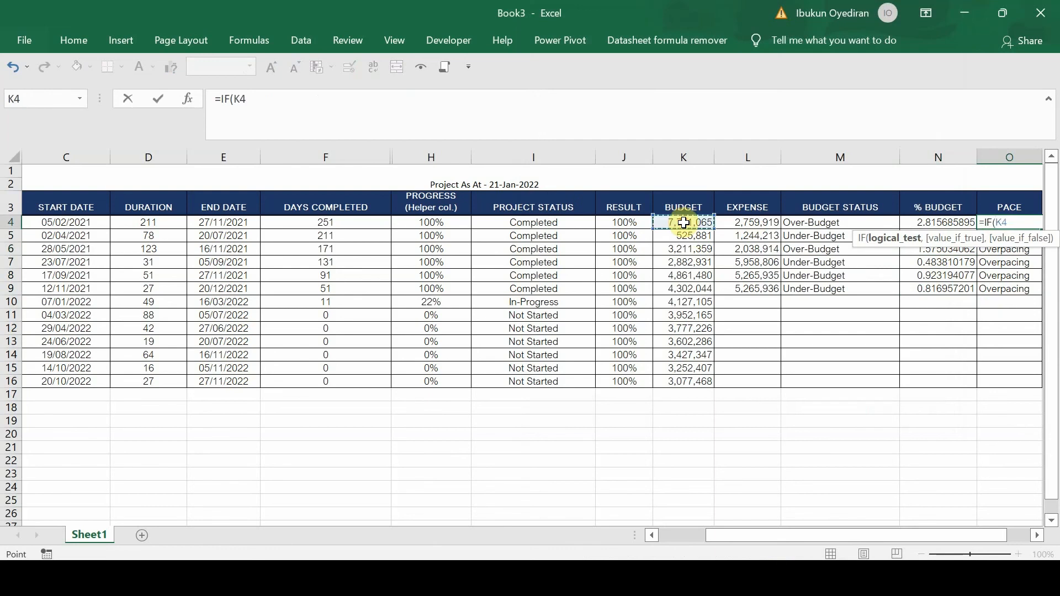
text(>)
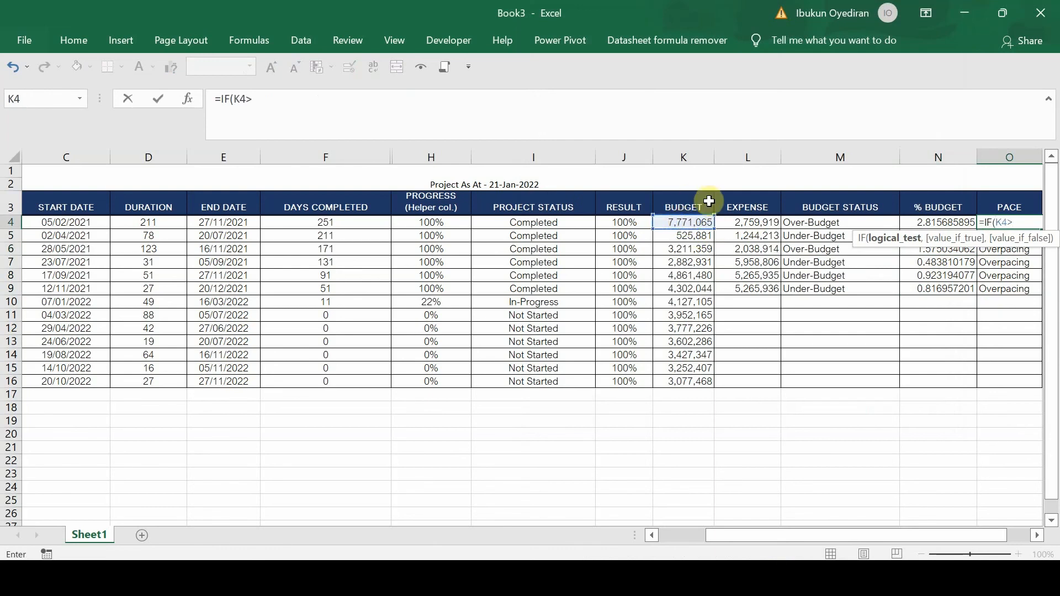
click(744, 224)
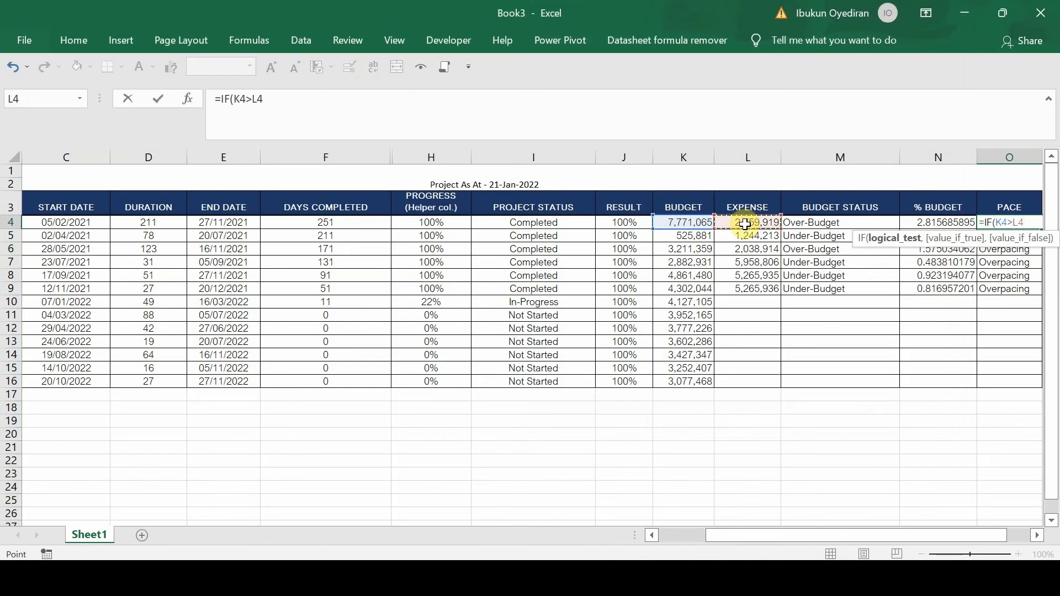
text(,)
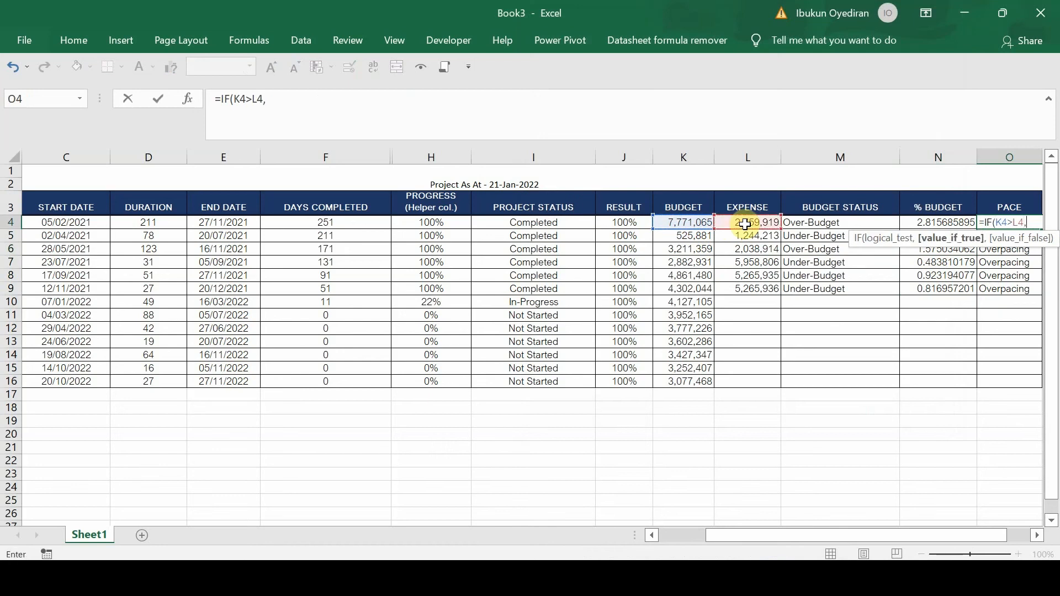
Step: Add "Overpacing" as the O4 formula's true result, followed by an unquoted Under, and try to commit it
text("Overpa)
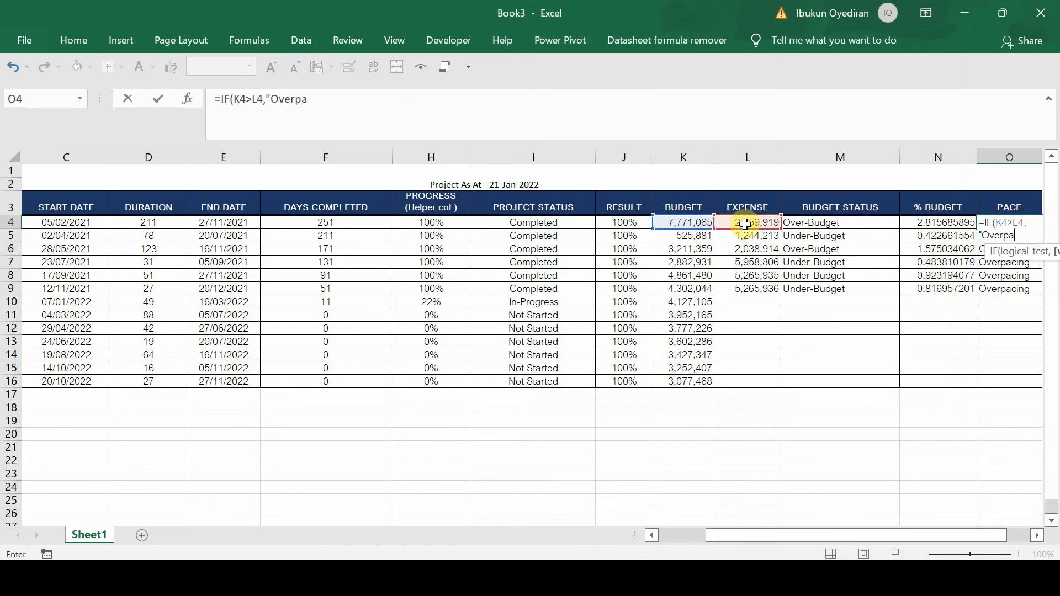
text(cing)
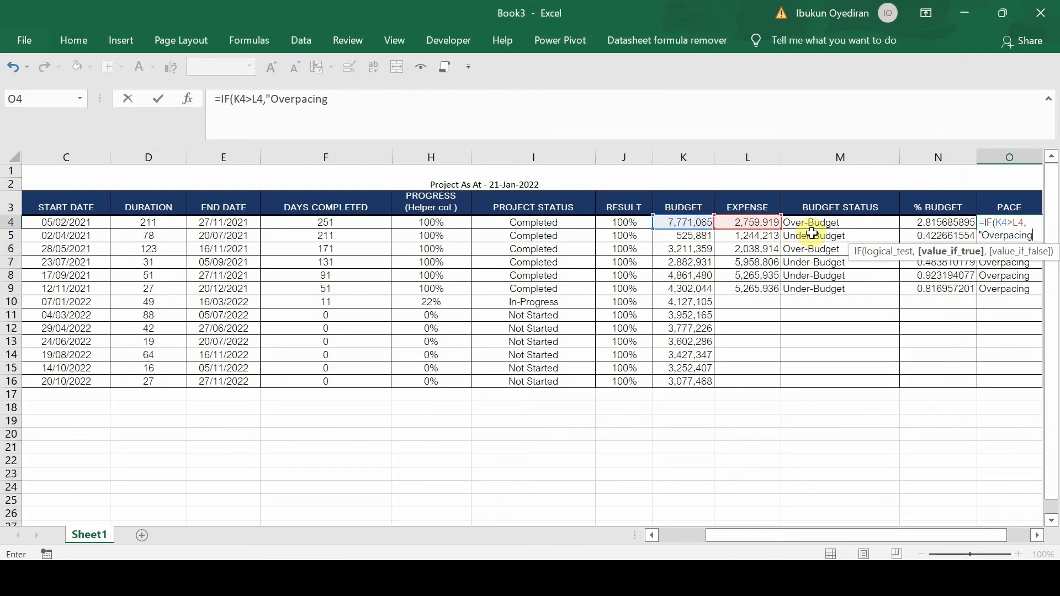
text(".Under)
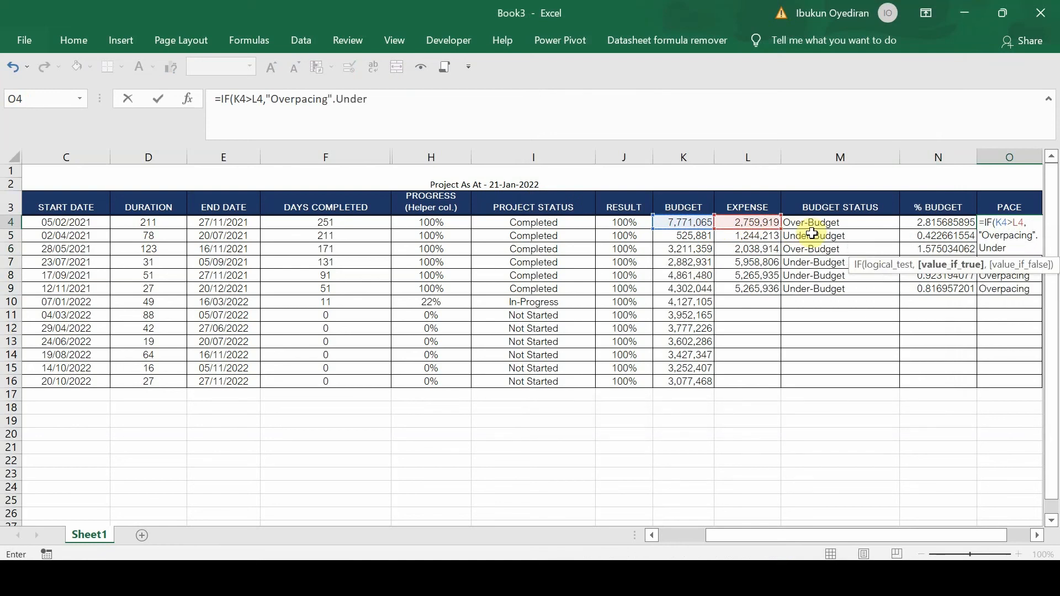
key(Return)
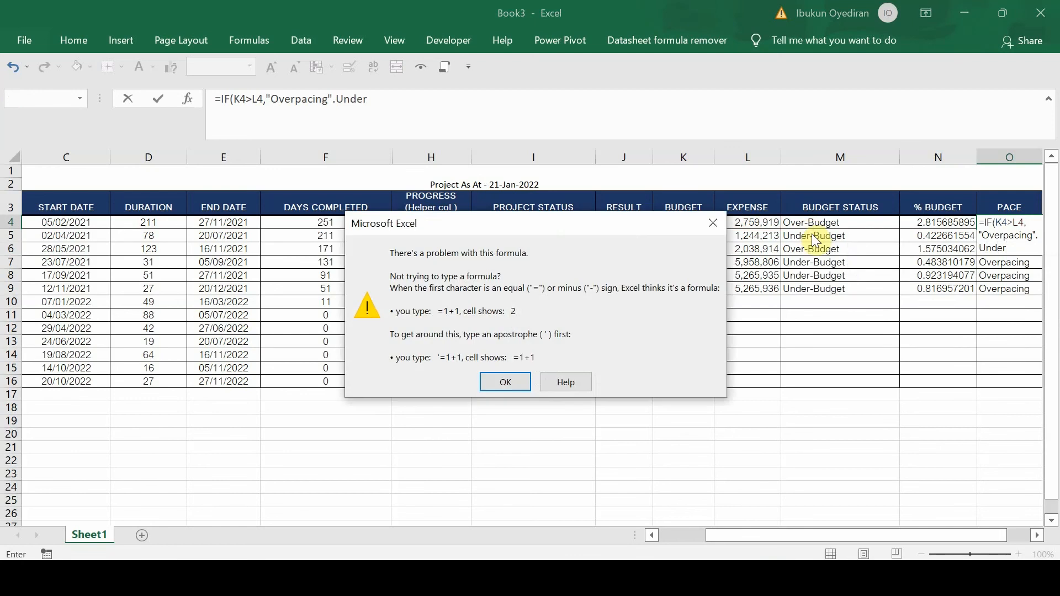
key(Return)
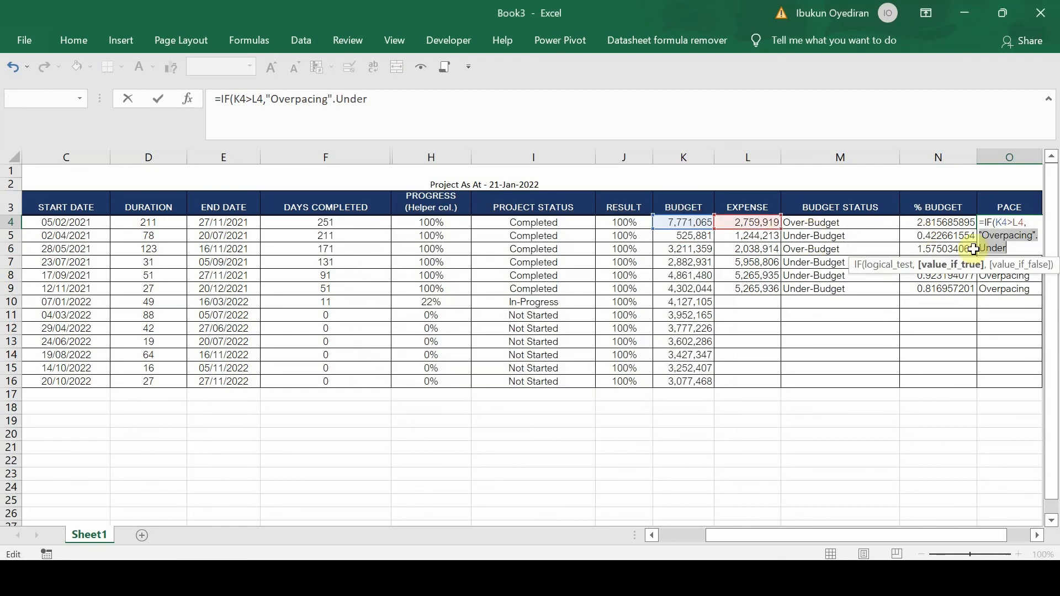
Step: Replace the unquoted Under at the end of the O4 formula with the quoted text "Underpacing"
key(BackSpace)
key(BackSpace)
key(BackSpace)
key(BackSpace)
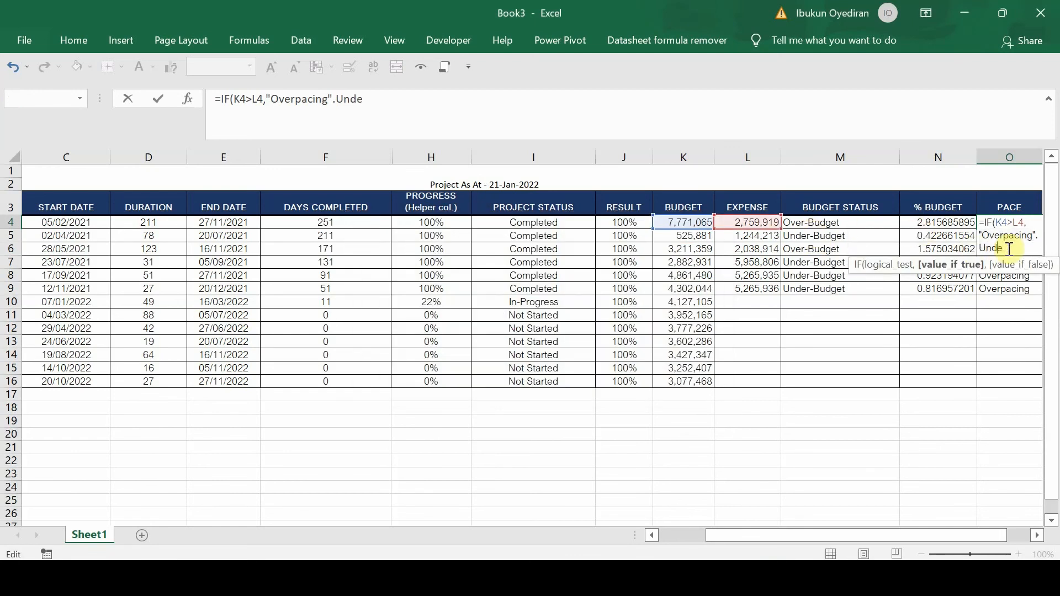
key(BackSpace)
text(")
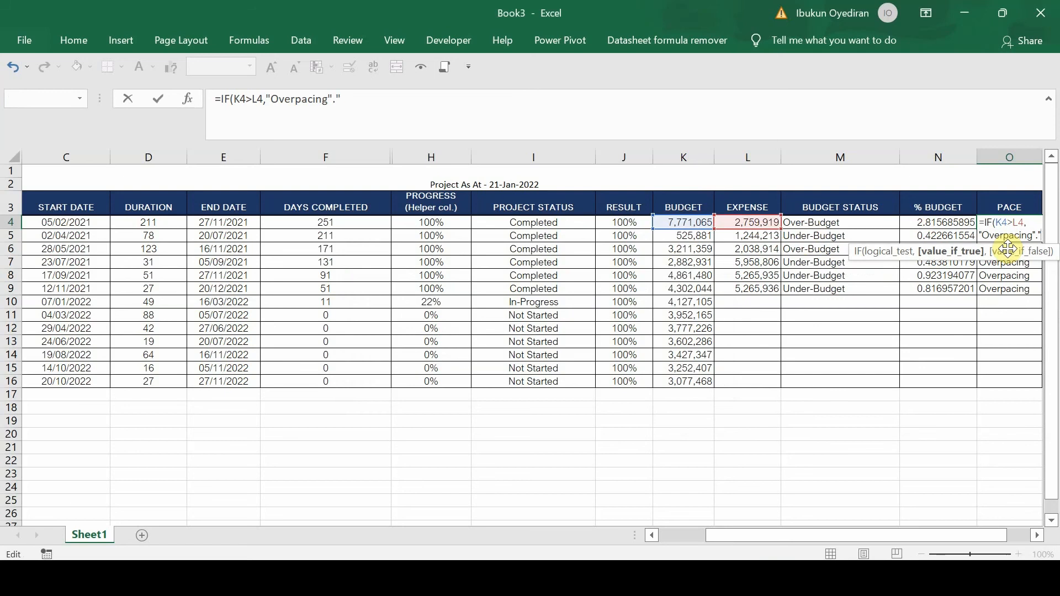
text(Under)
text(pacing)
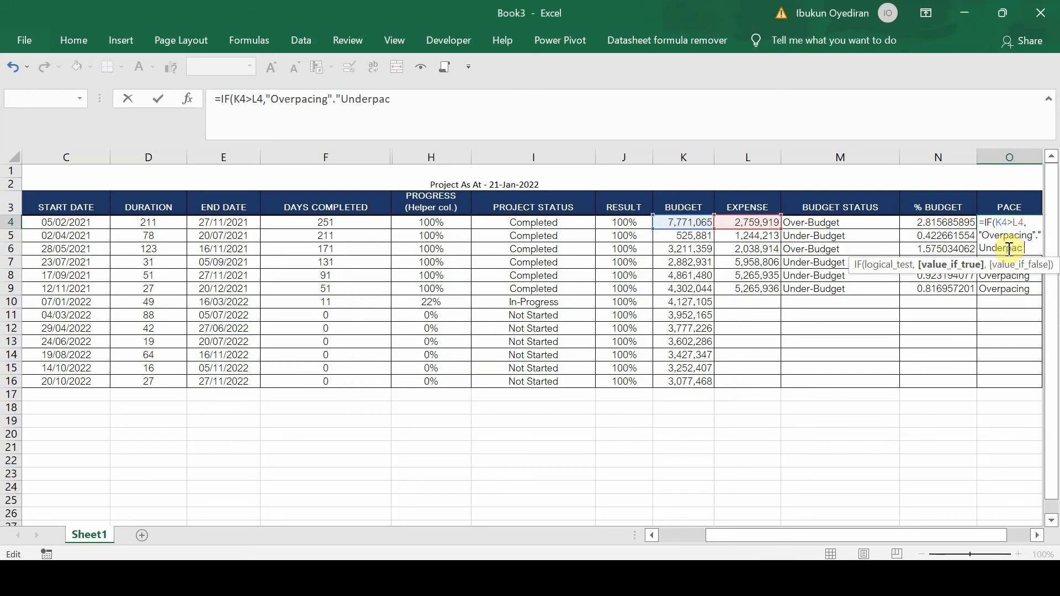
text(")
Step: Correct the separator to complete =IF(K4>L4,"Overpacing","Underpacing") in O4 and fill the formula down to O9
click(335, 100)
key(BackSpace)
text(,)
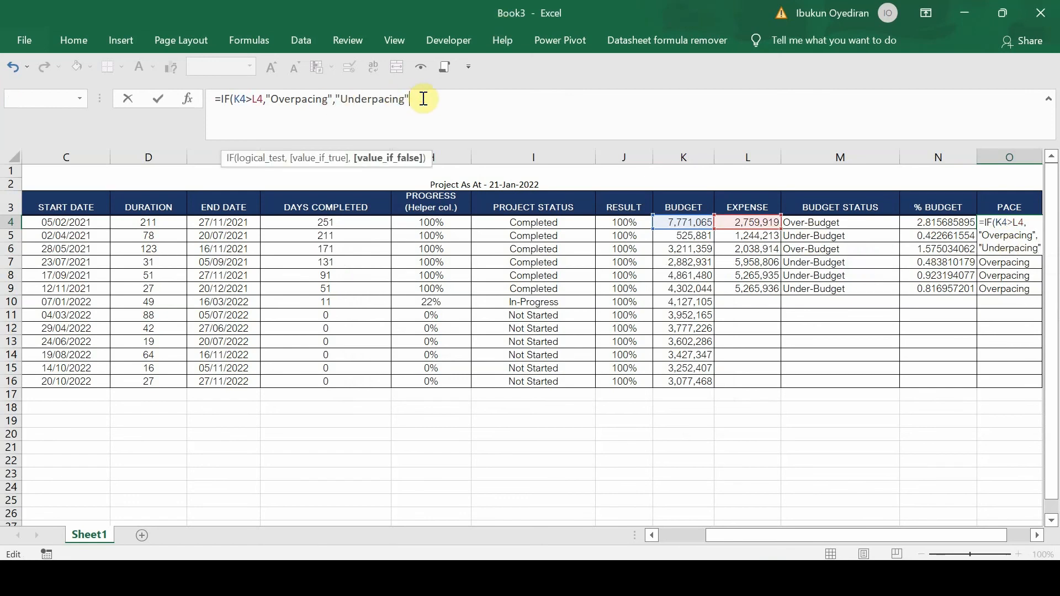
text())
key(Return)
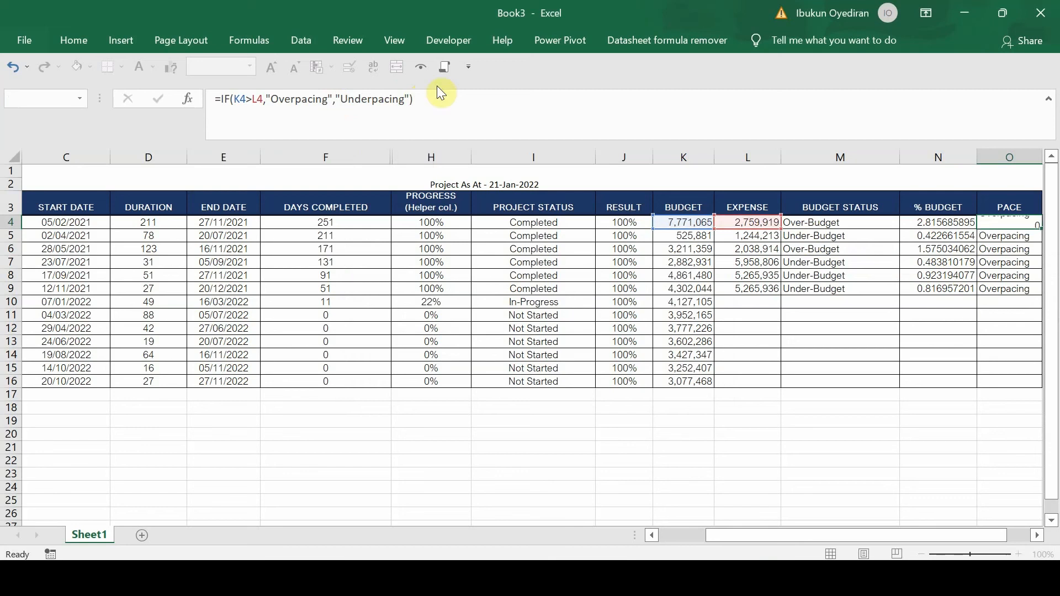
click(1032, 223)
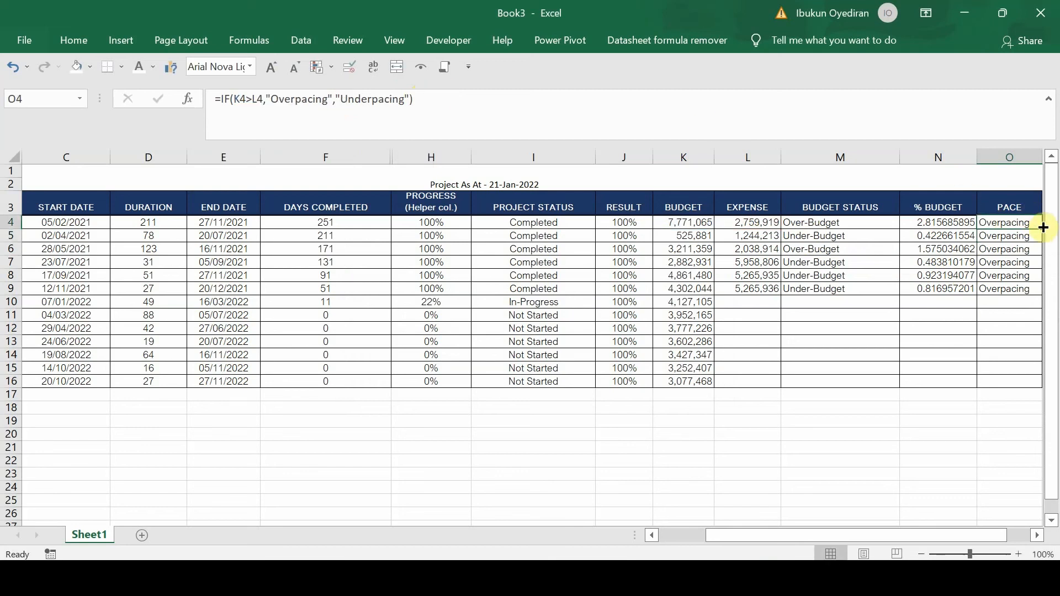
double_click(1040, 228)
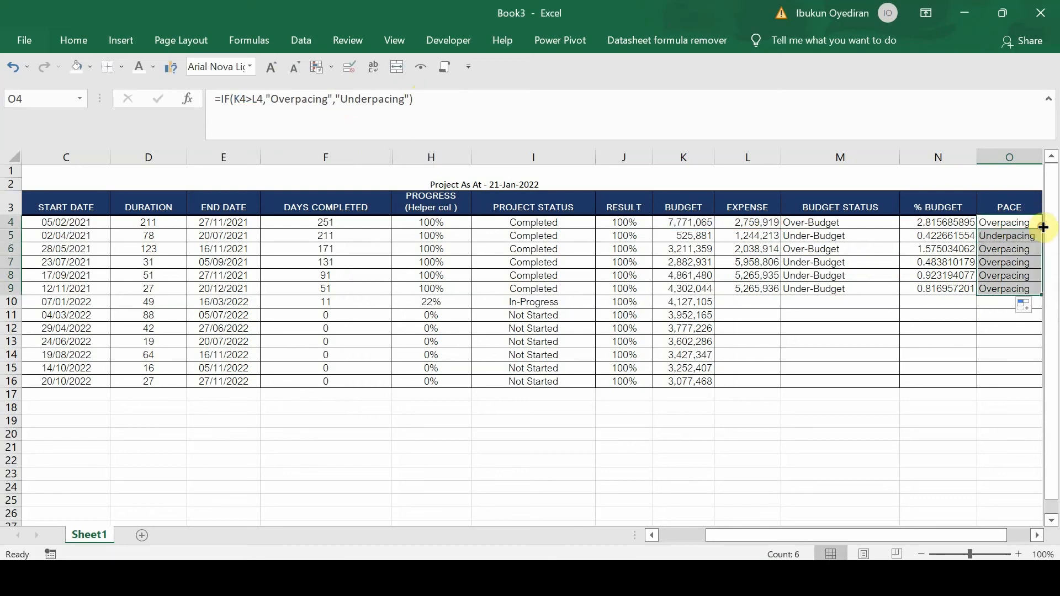
Step: Format the % Budget values in N4:N9 with the Percentage number format
click(912, 262)
drag(942, 221, 940, 292)
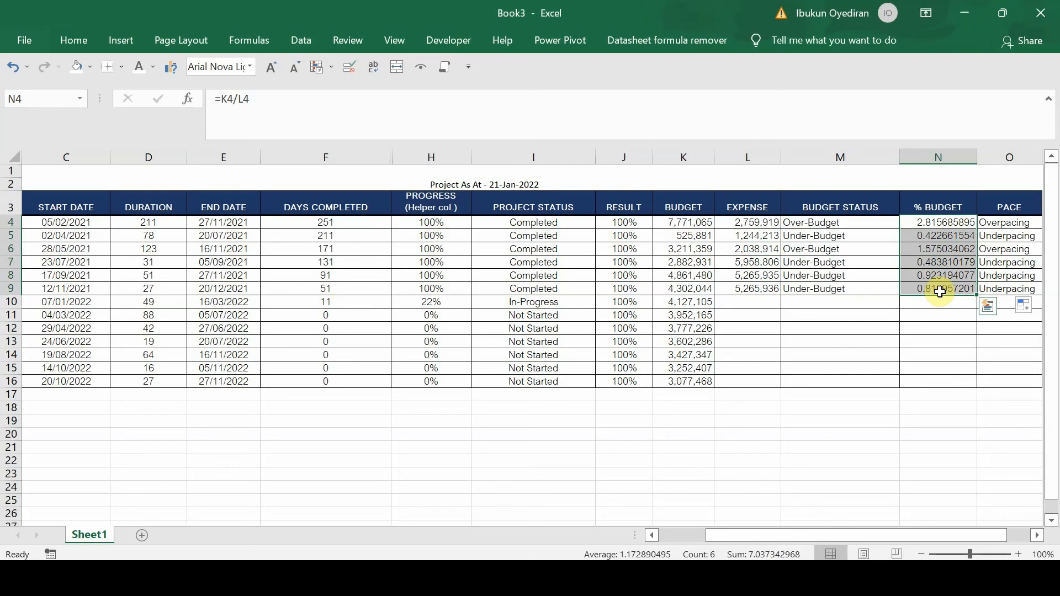
key(ctrl+1)
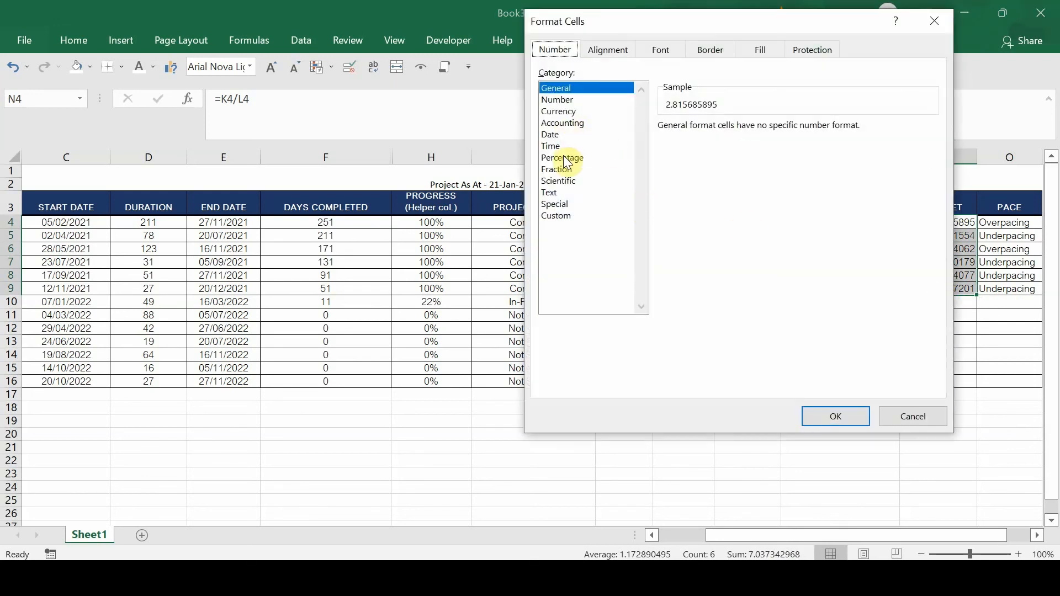
click(563, 158)
click(839, 415)
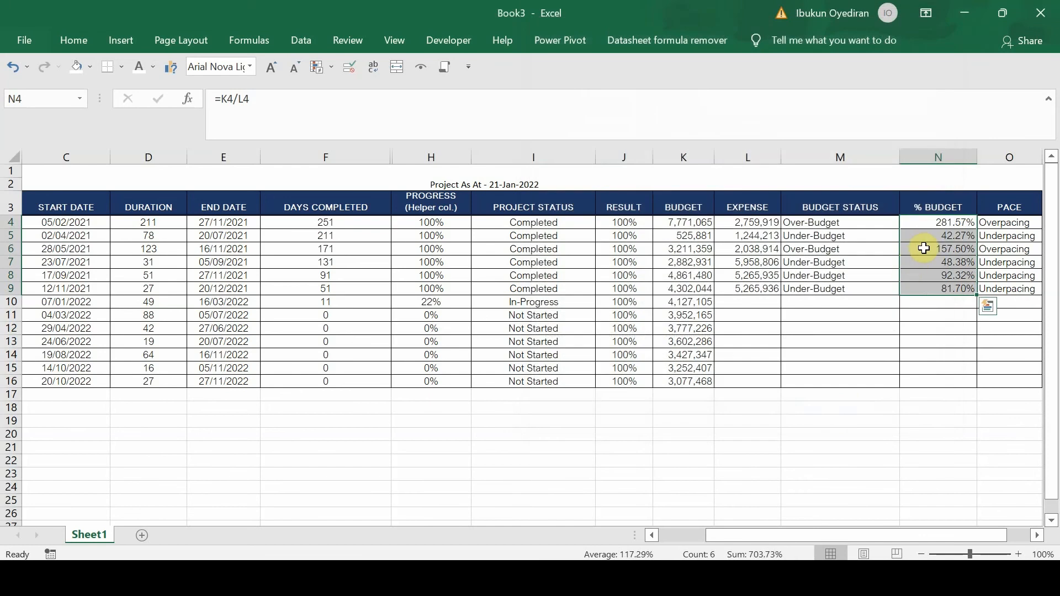
key(alt+h)
key(0)
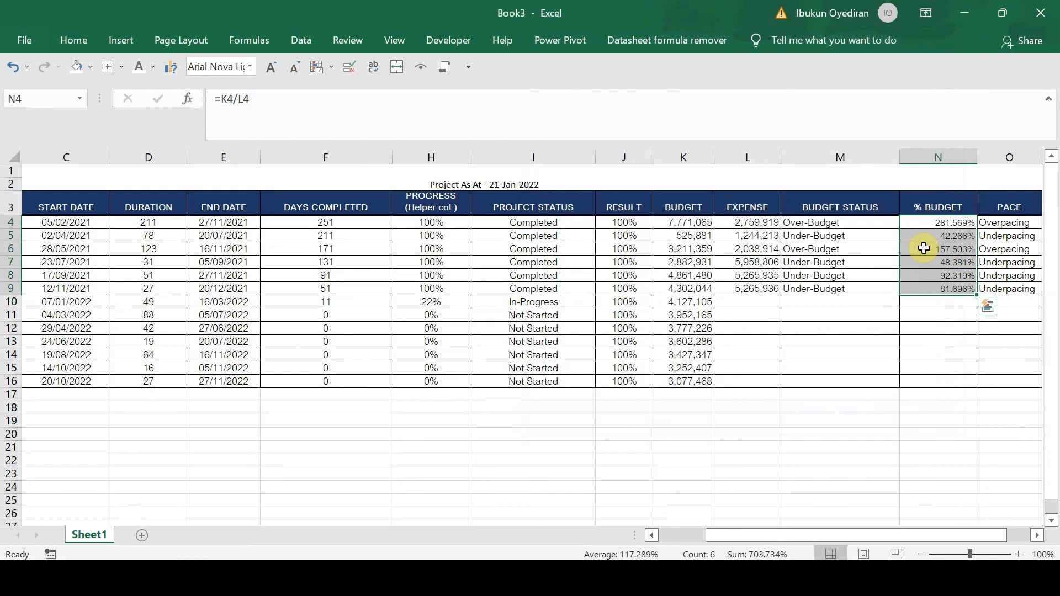
key(ctrl+0)
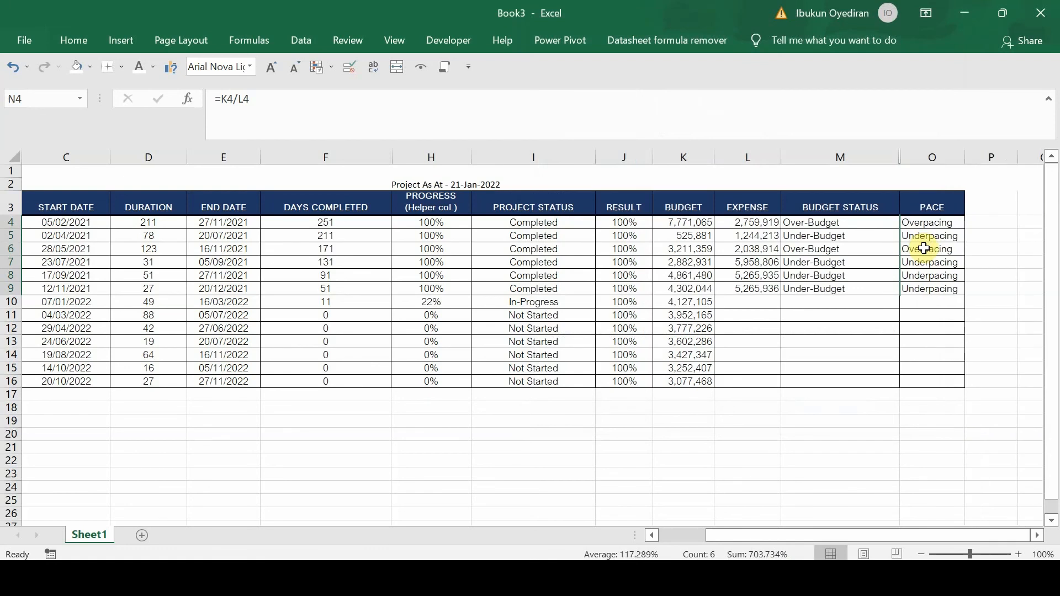
key(ctrl+shift+0)
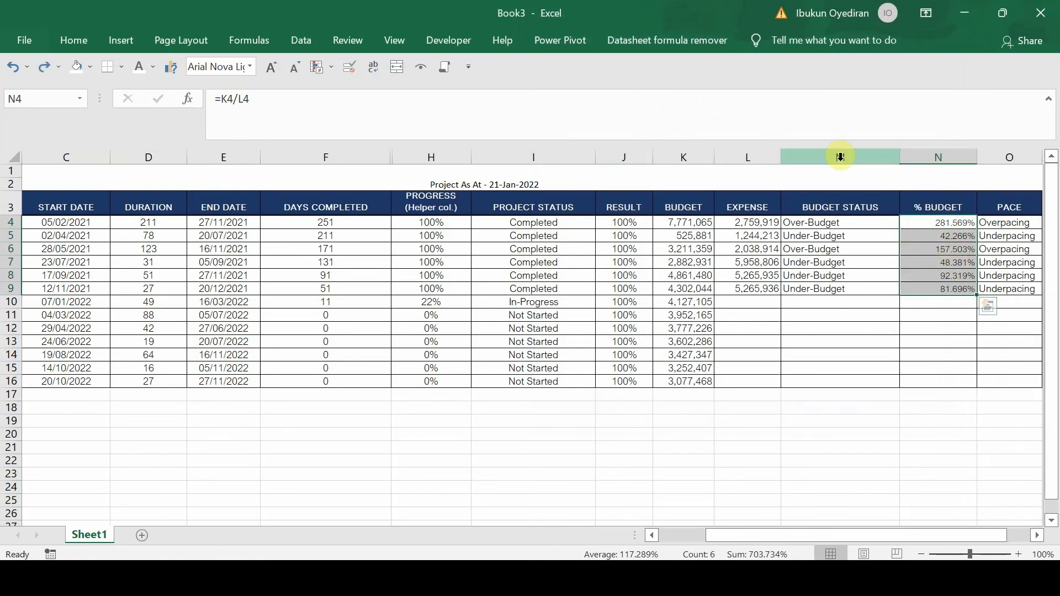
Step: Reduce the % Budget percentages in N4:N9 to zero decimal places and increase their font size by one step
click(85, 41)
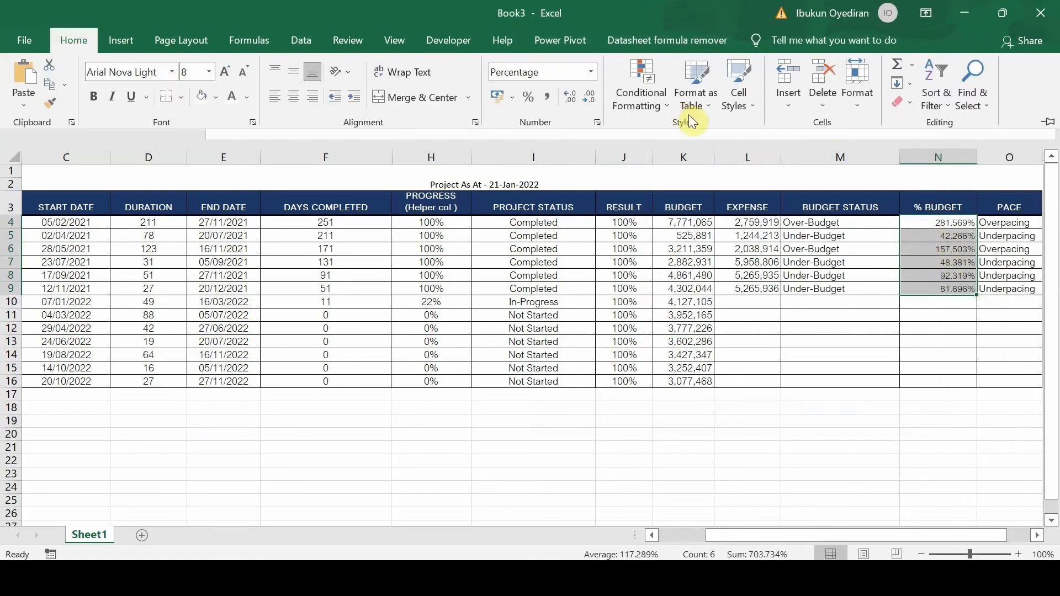
click(587, 100)
click(587, 99)
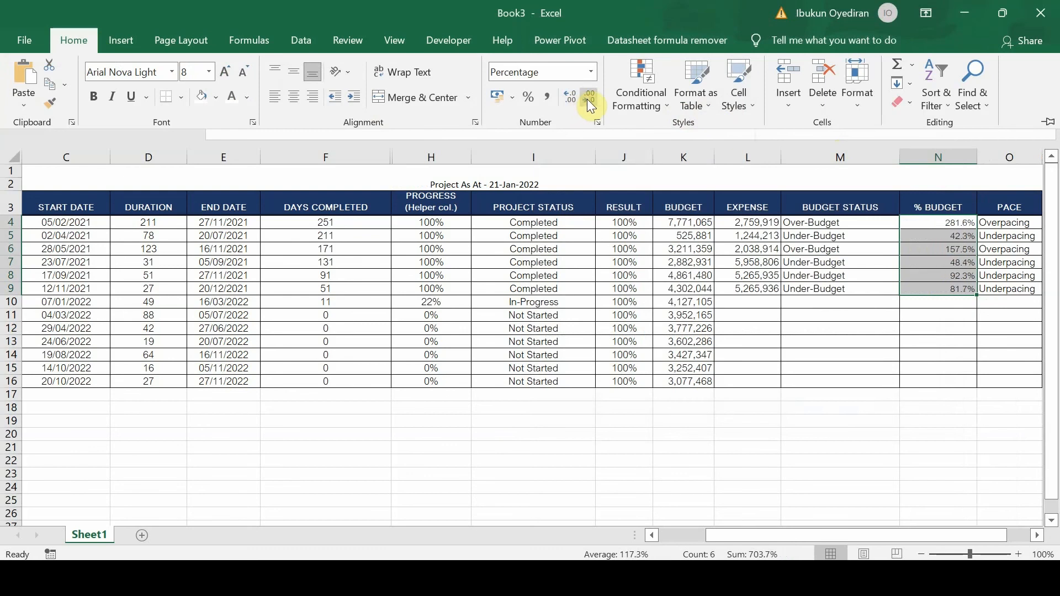
click(588, 99)
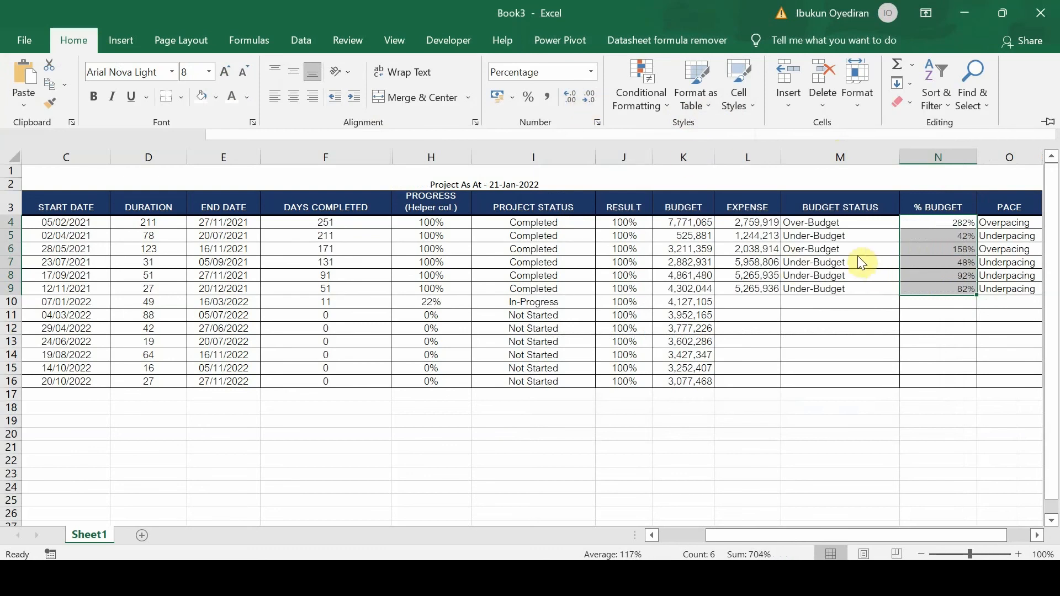
click(234, 76)
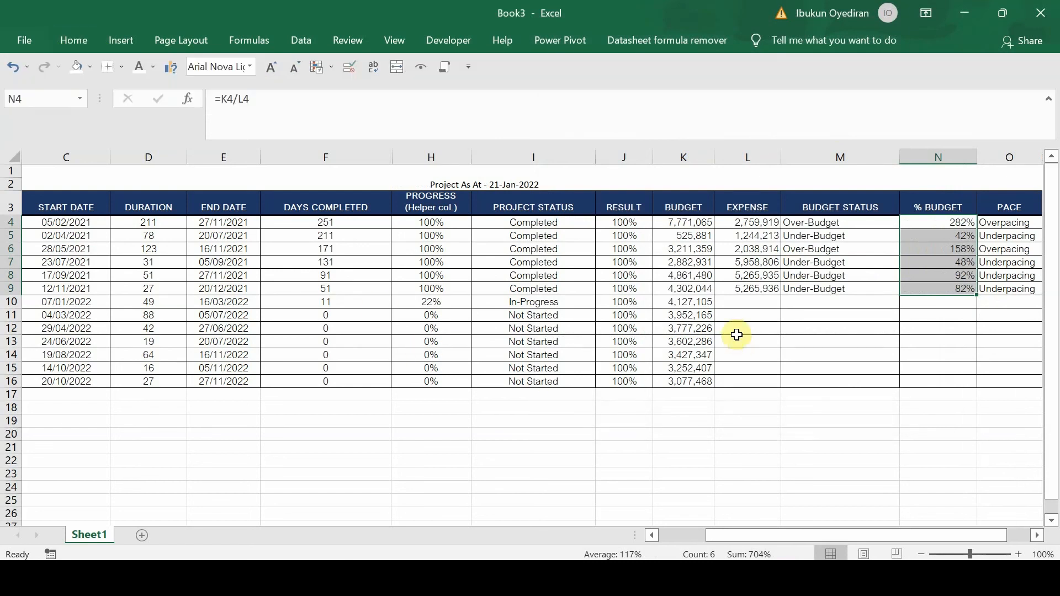
key(Escape)
click(779, 329)
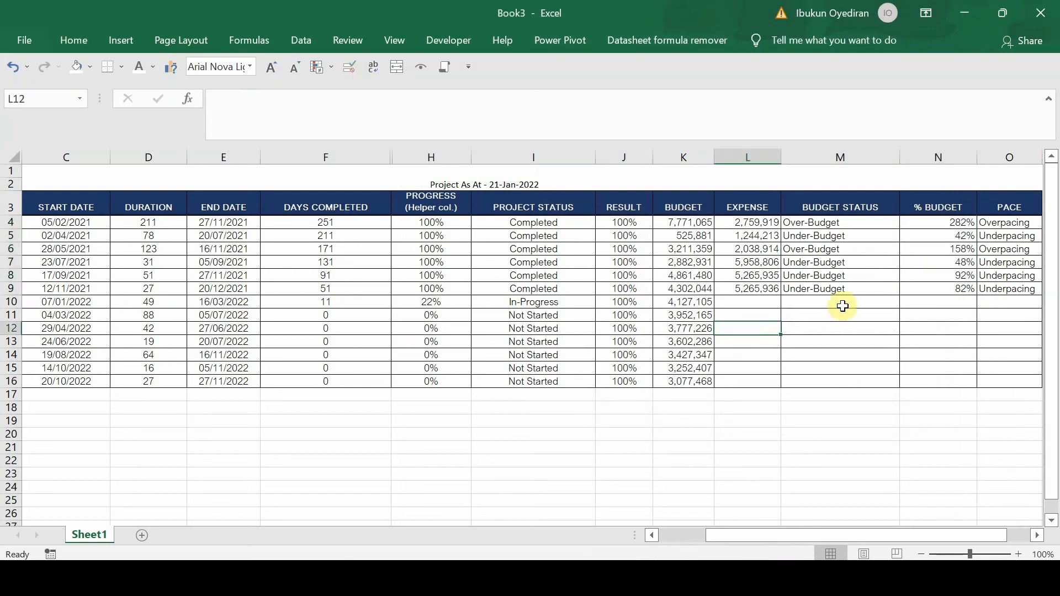